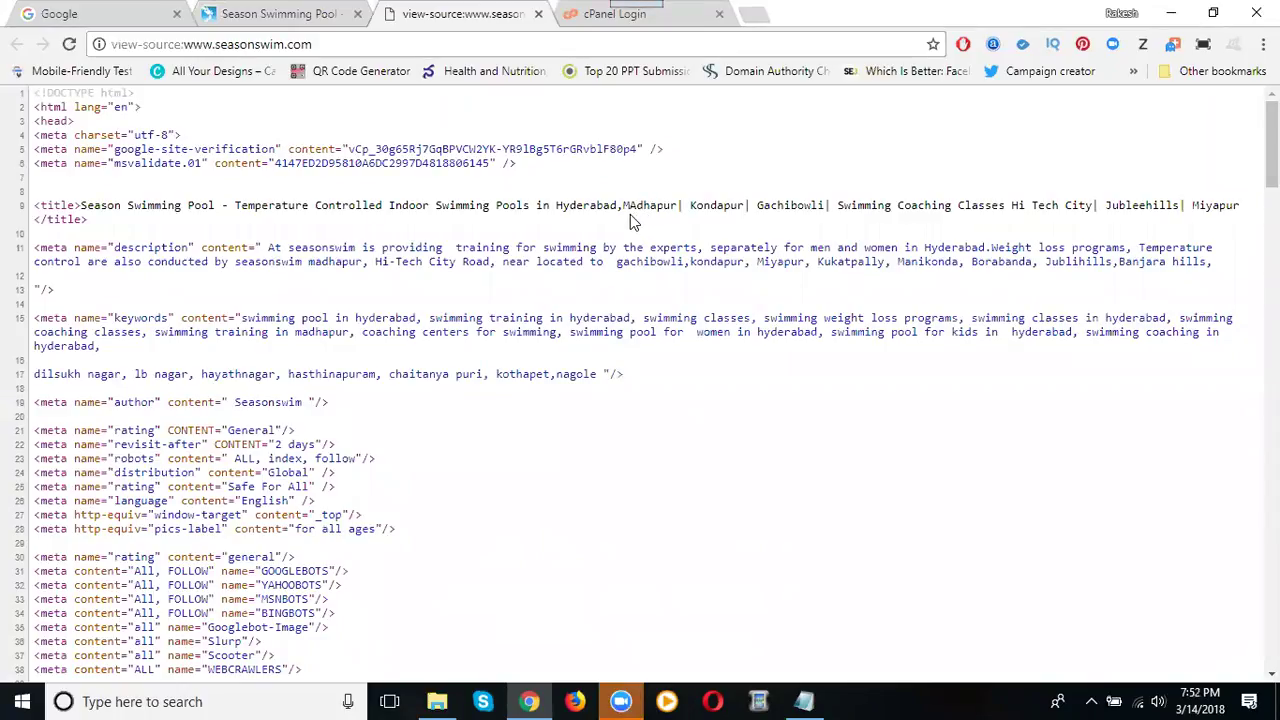
# Step: Select the miscapitalised word MAdhapur in the page-source title line
pyautogui.tripleClick(629, 208)
pyautogui.doubleClick(630, 205)
# Step: Log in to cPanel and scroll File Manager's home directory down to public_html
pyautogui.click(577, 14)
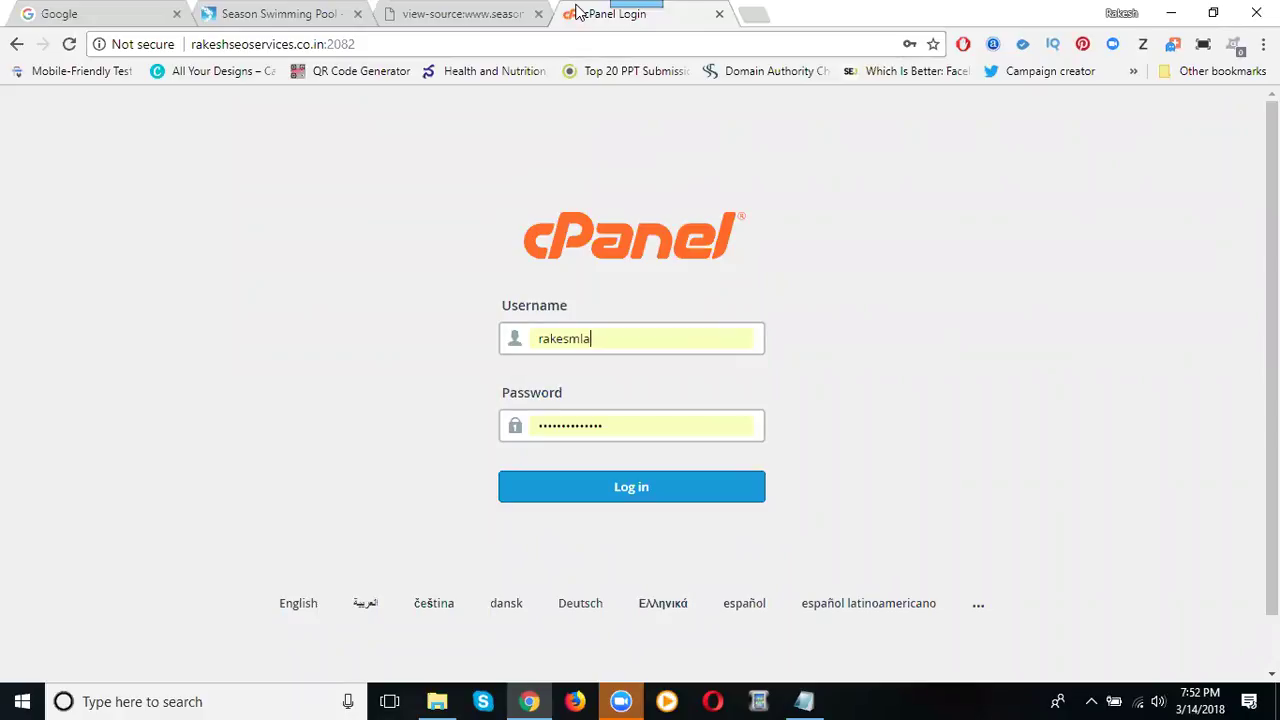
pyautogui.click(562, 482)
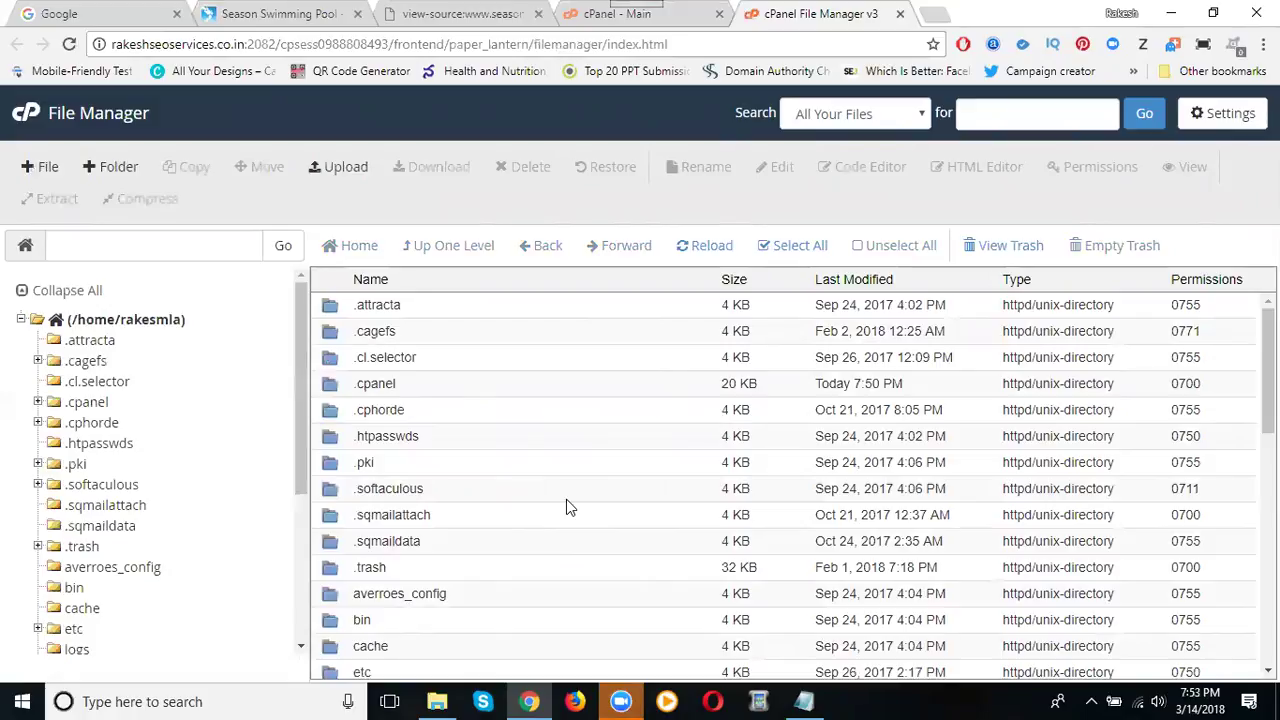
pyautogui.scroll(-2, 517, 446)
pyautogui.scroll(-2, 519, 446)
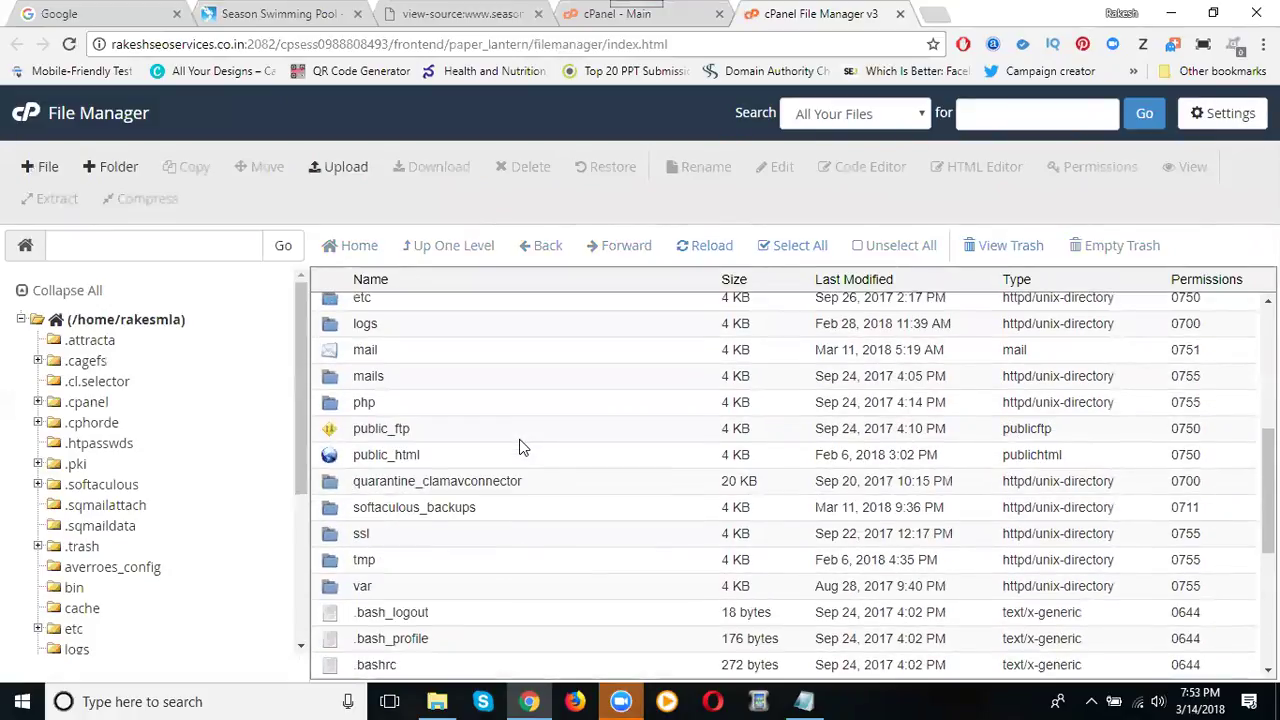
# Step: Open public_html and glance at the live seasonswim.com site
pyautogui.doubleClick(441, 459)
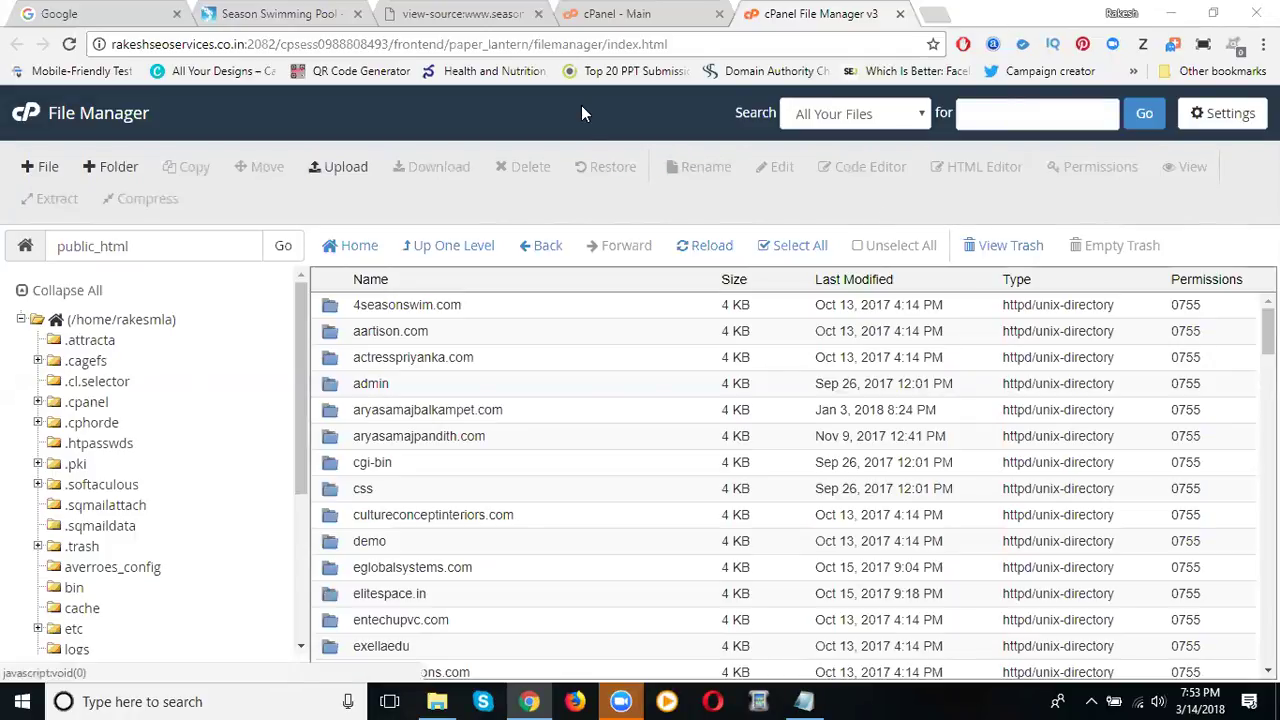
pyautogui.click(585, 18)
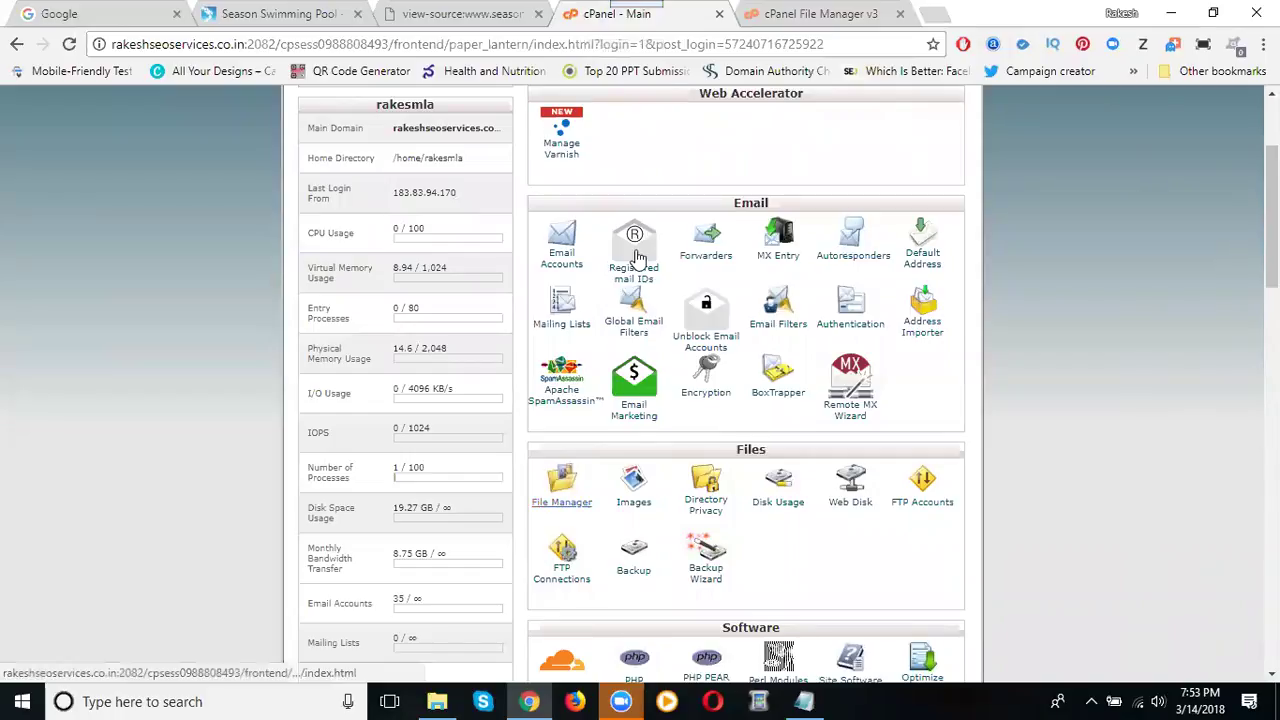
pyautogui.click(757, 28)
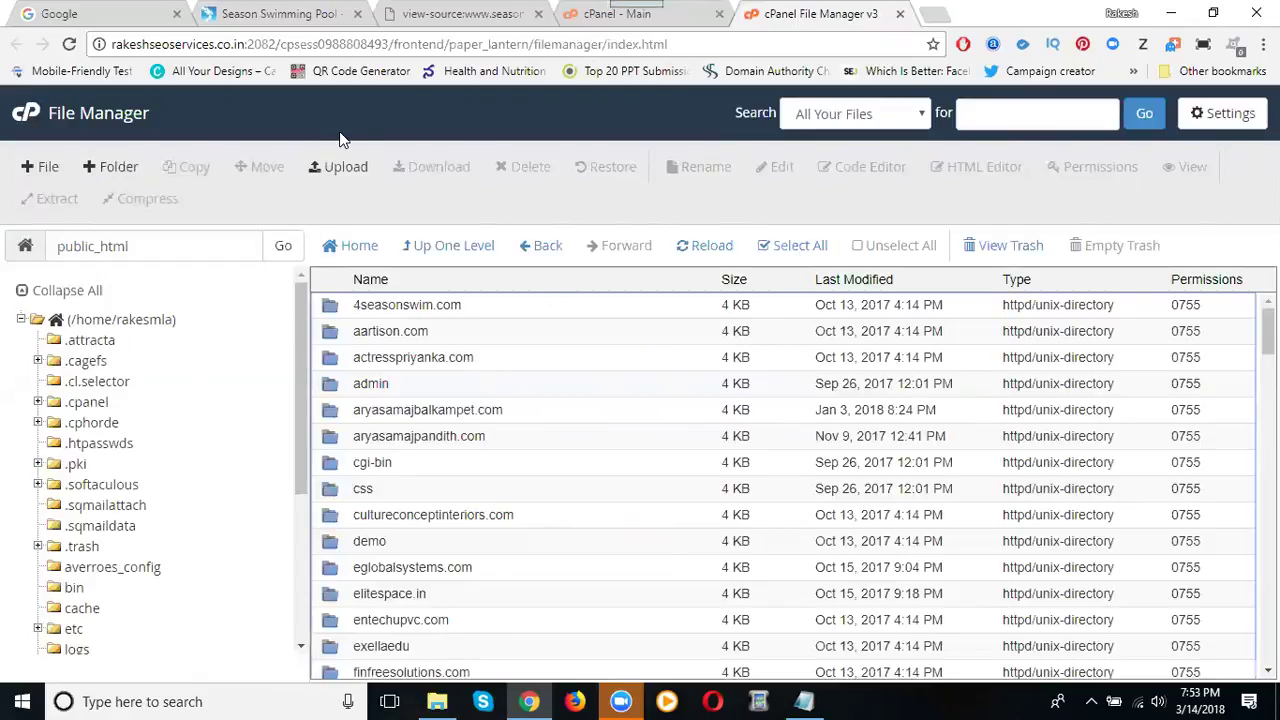
pyautogui.click(272, 14)
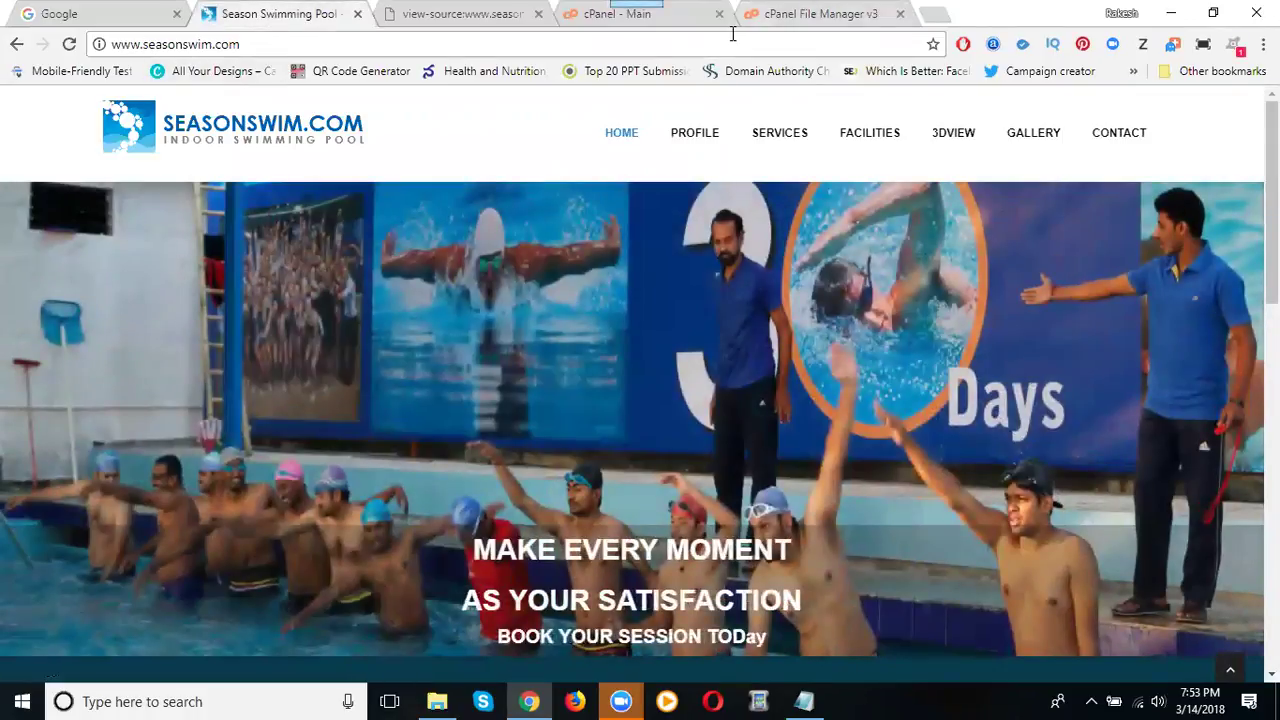
pyautogui.click(765, 14)
# Step: Scroll to the seasonswim.com folder and open it
pyautogui.scroll(-2, 399, 371)
pyautogui.scroll(-3, 399, 371)
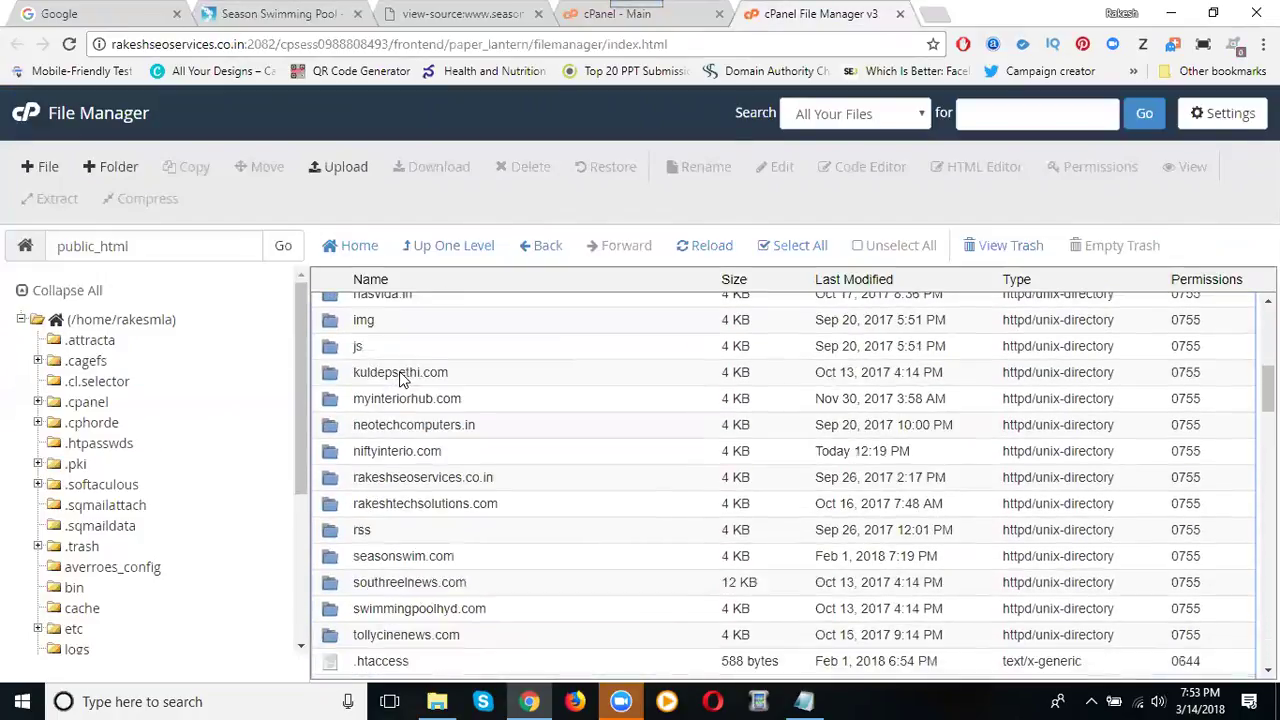
pyautogui.scroll(-1, 399, 371)
pyautogui.scroll(-3, 401, 373)
pyautogui.scroll(2, 404, 378)
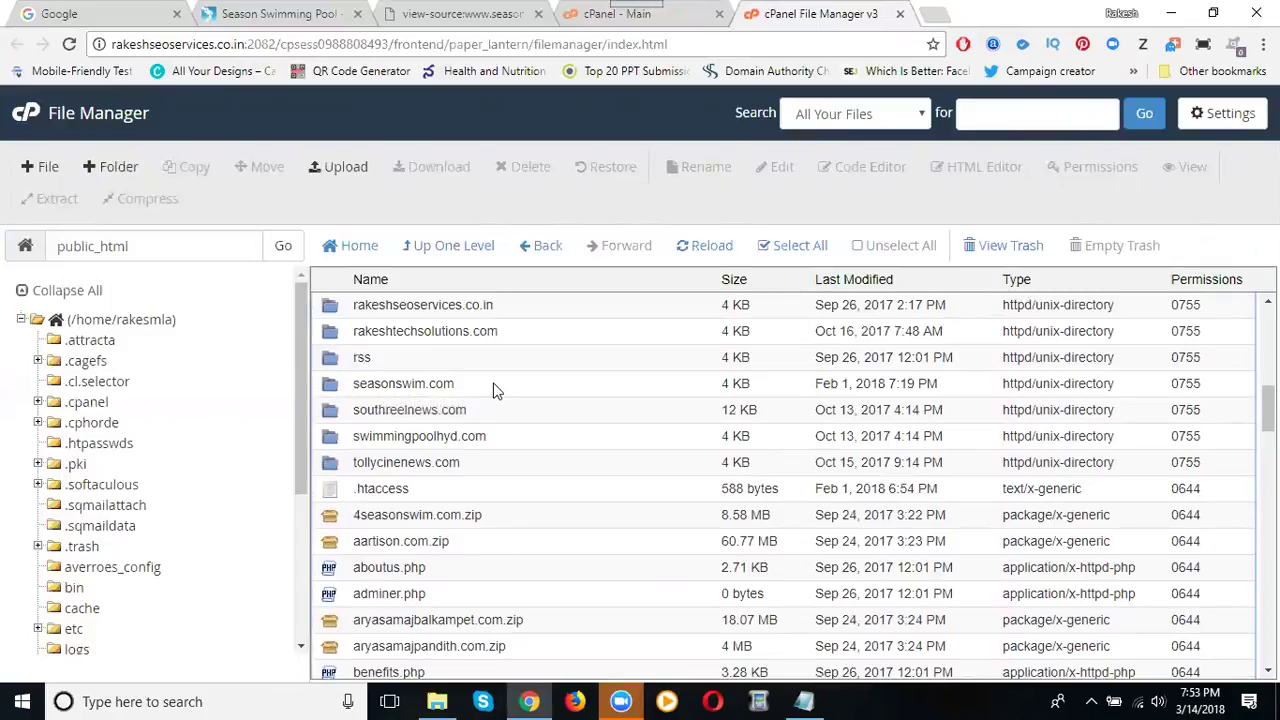
pyautogui.doubleClick(436, 384)
# Step: Compare with the live site, then scroll the folder listing down to index.html
pyautogui.click(272, 14)
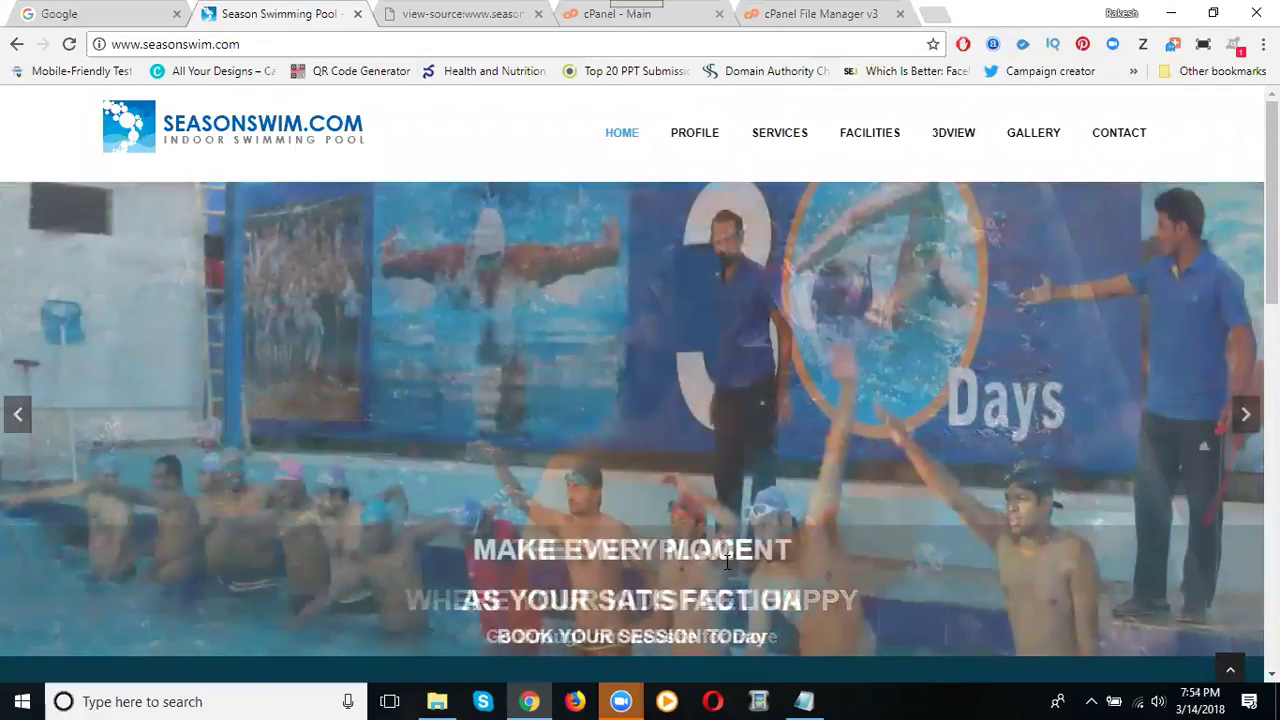
pyautogui.click(810, 14)
pyautogui.scroll(-2, 497, 314)
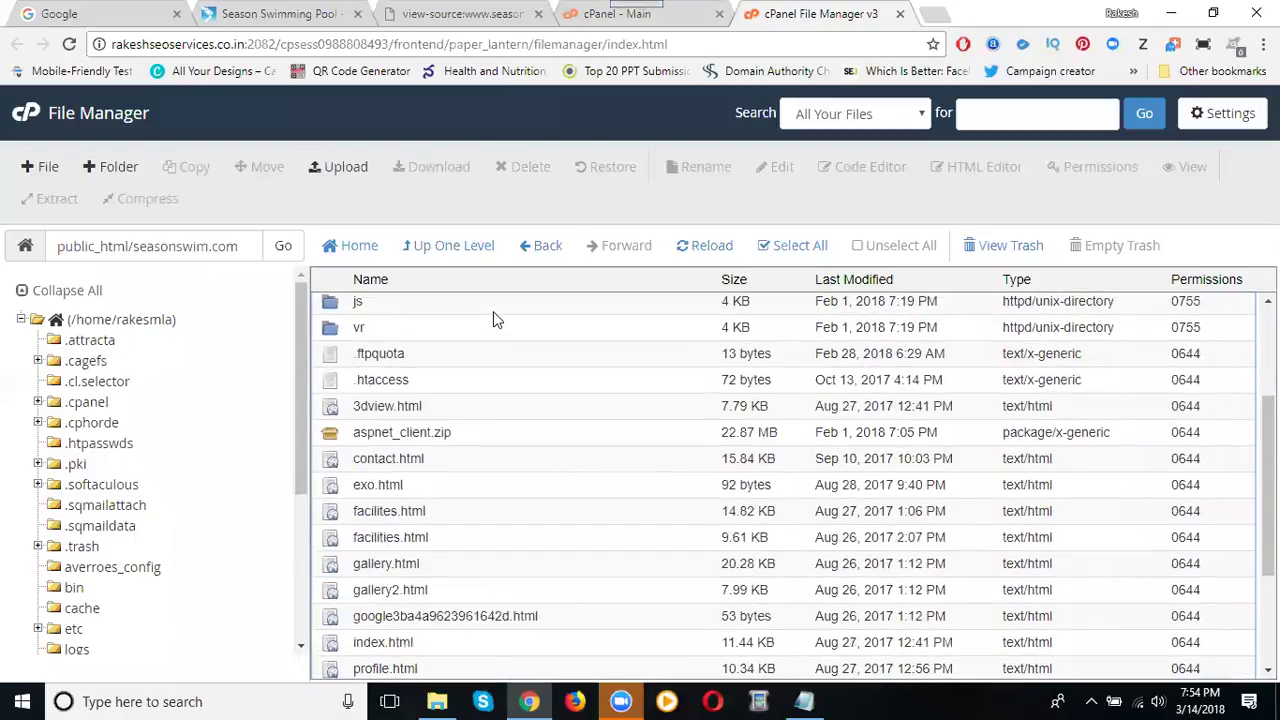
pyautogui.scroll(-1, 493, 311)
pyautogui.scroll(-1, 493, 320)
pyautogui.scroll(-1, 491, 338)
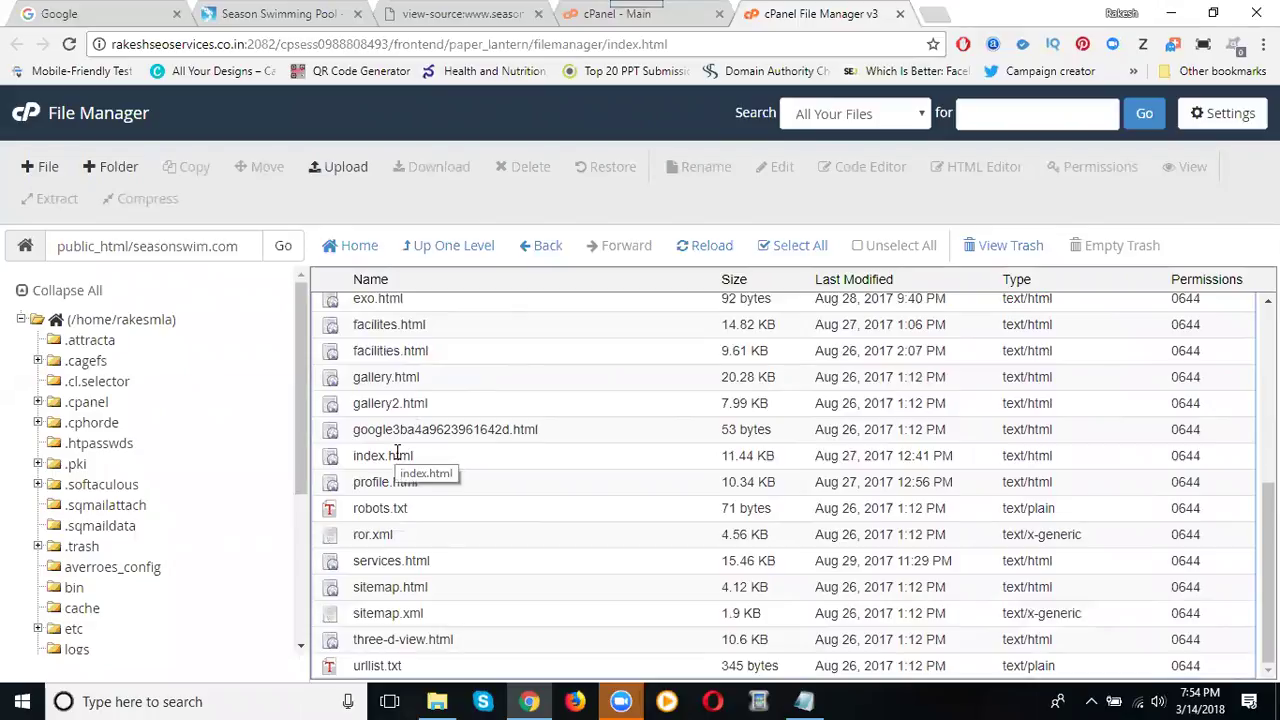
# Step: Open index.html in the editor and compare it with the enlarged live page source
pyautogui.rightClick(397, 453)
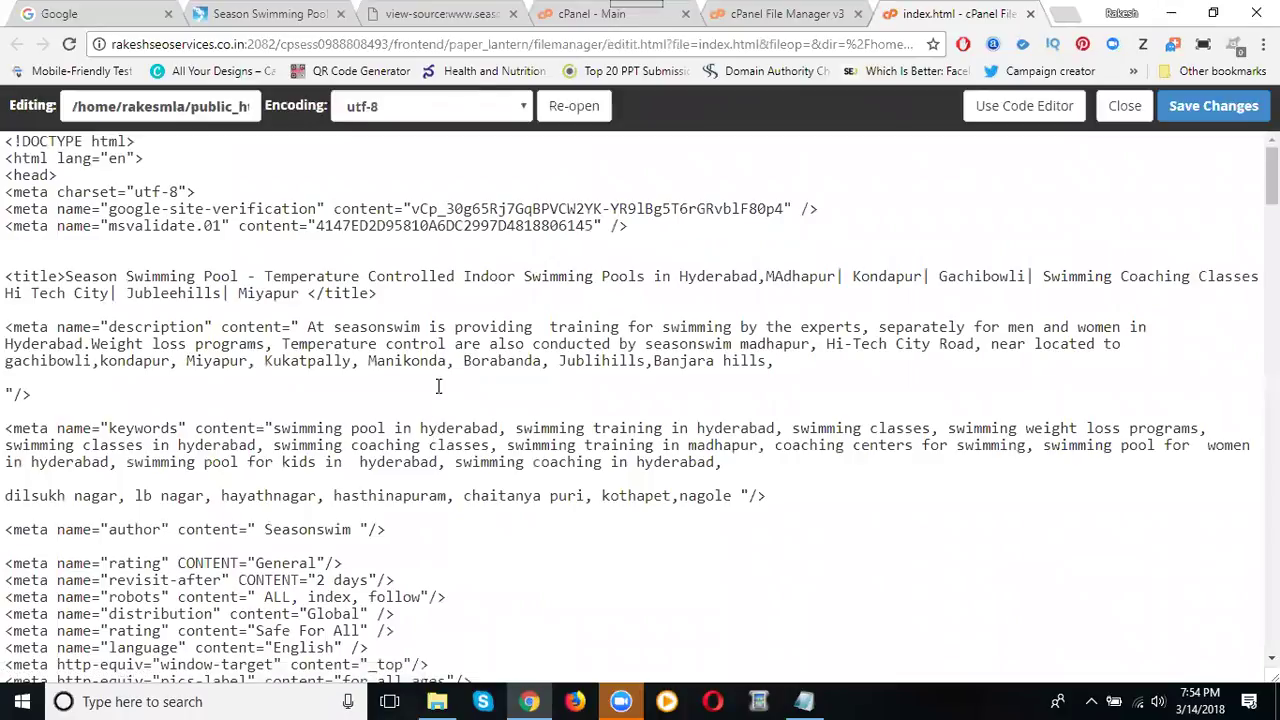
pyautogui.click(784, 280)
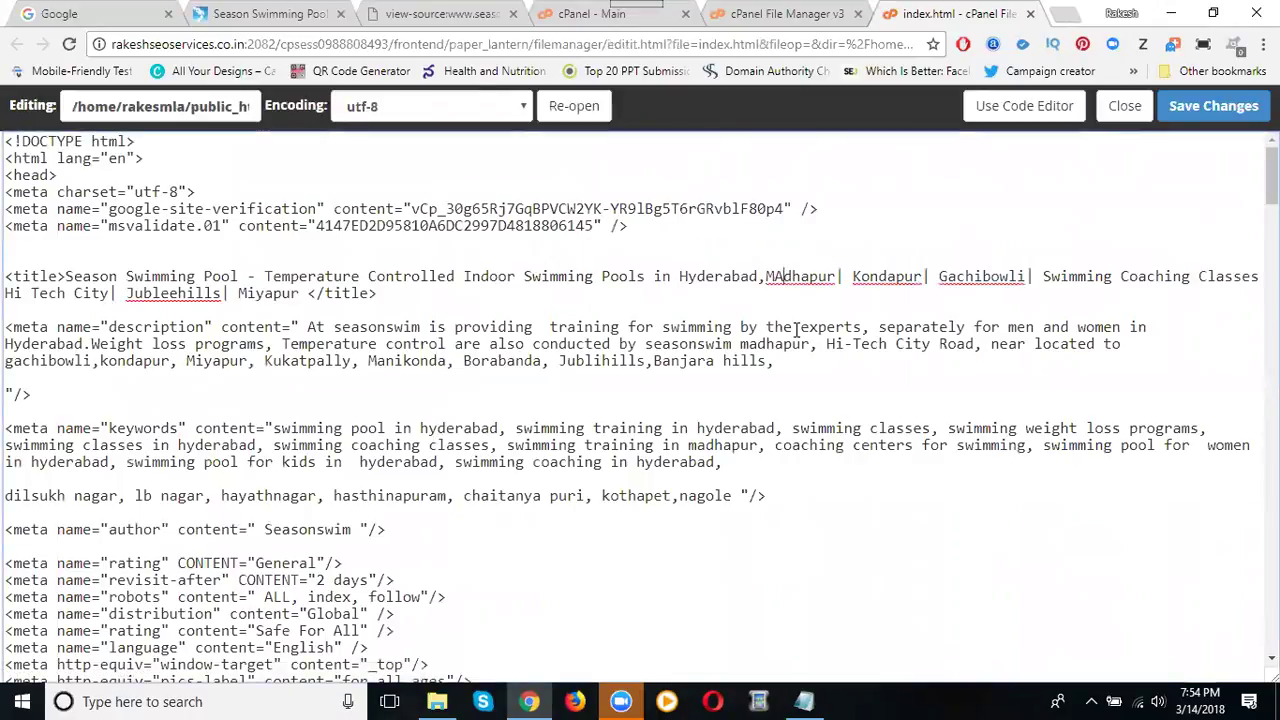
pyautogui.click(418, 14)
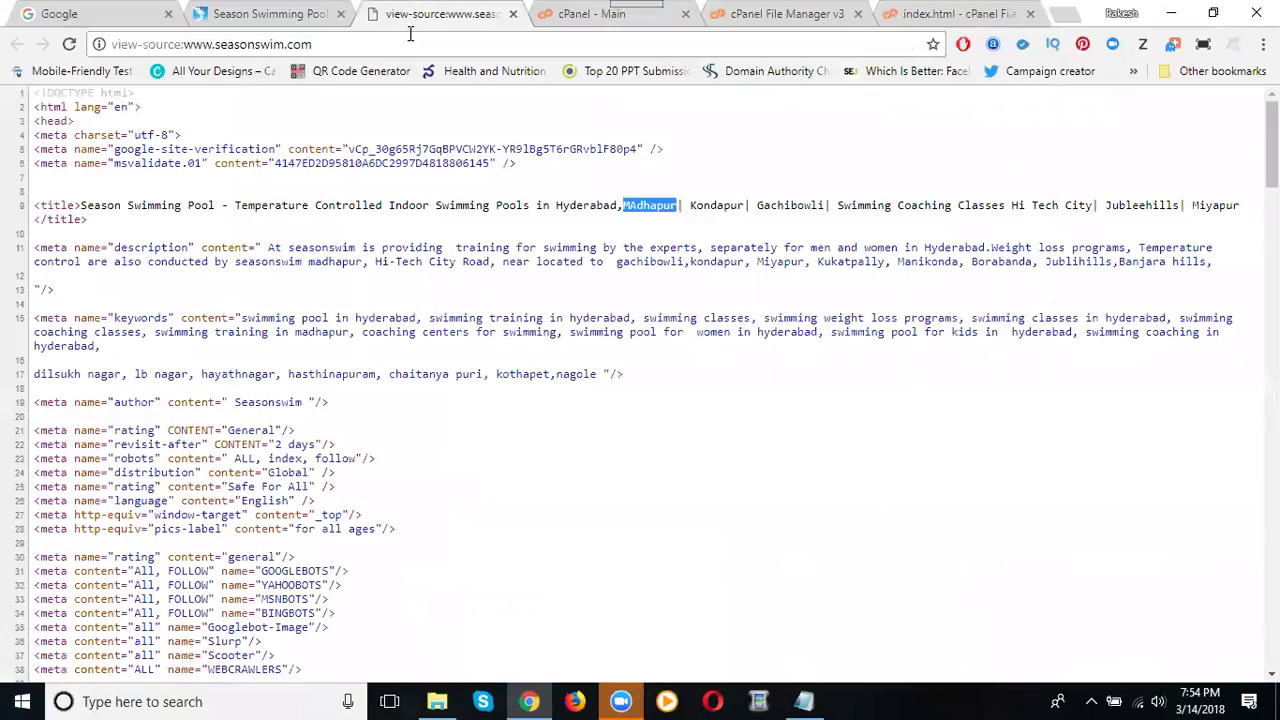
pyautogui.hotkey('ctrl', '+')
pyautogui.hotkey('ctrl', '+')
pyautogui.hotkey('ctrl', '+')
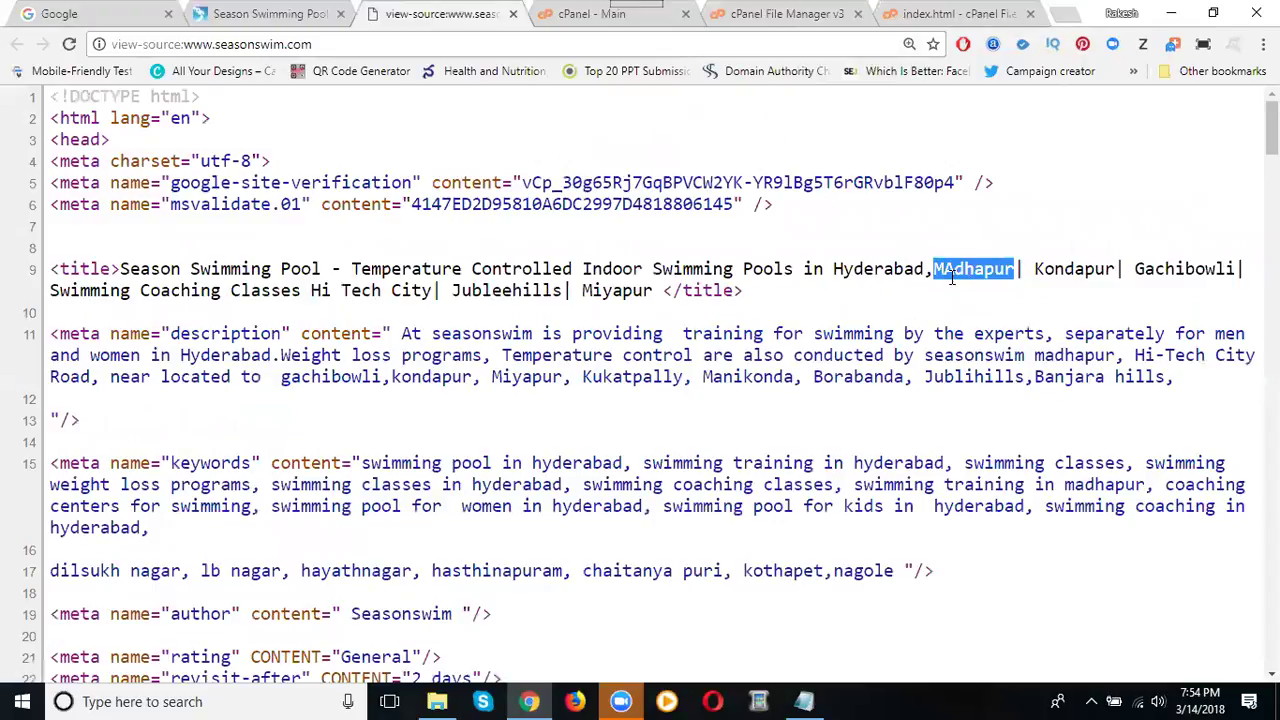
pyautogui.click(942, 13)
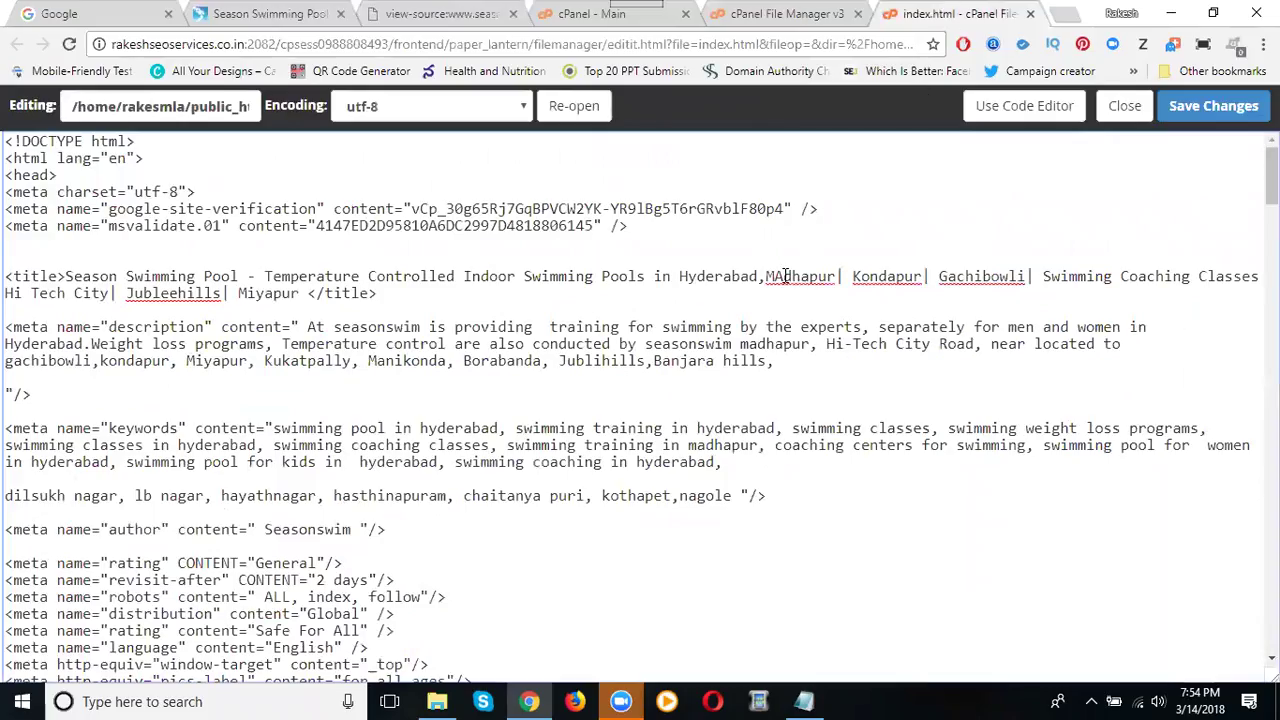
# Step: Change MAdhapur to Madhapur in the title and save index.html
pyautogui.click(785, 276)
pyautogui.press('BackSpace')
pyautogui.write('a')
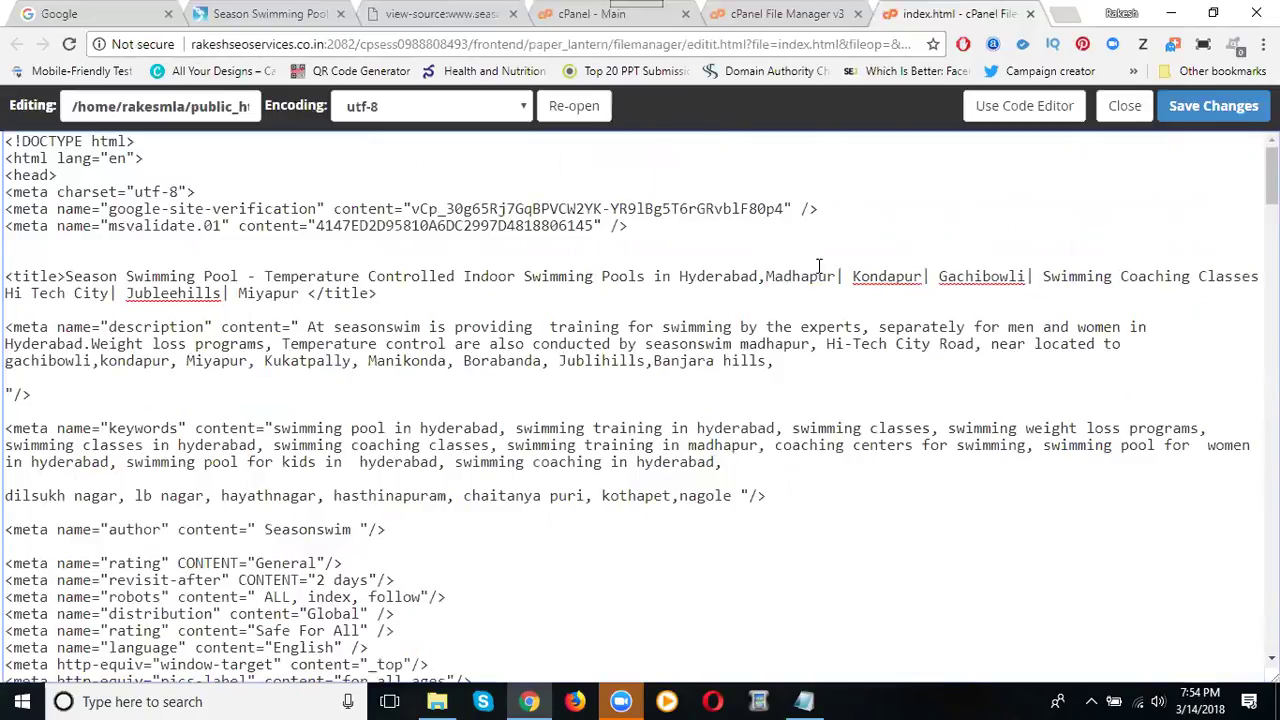
pyautogui.click(1214, 118)
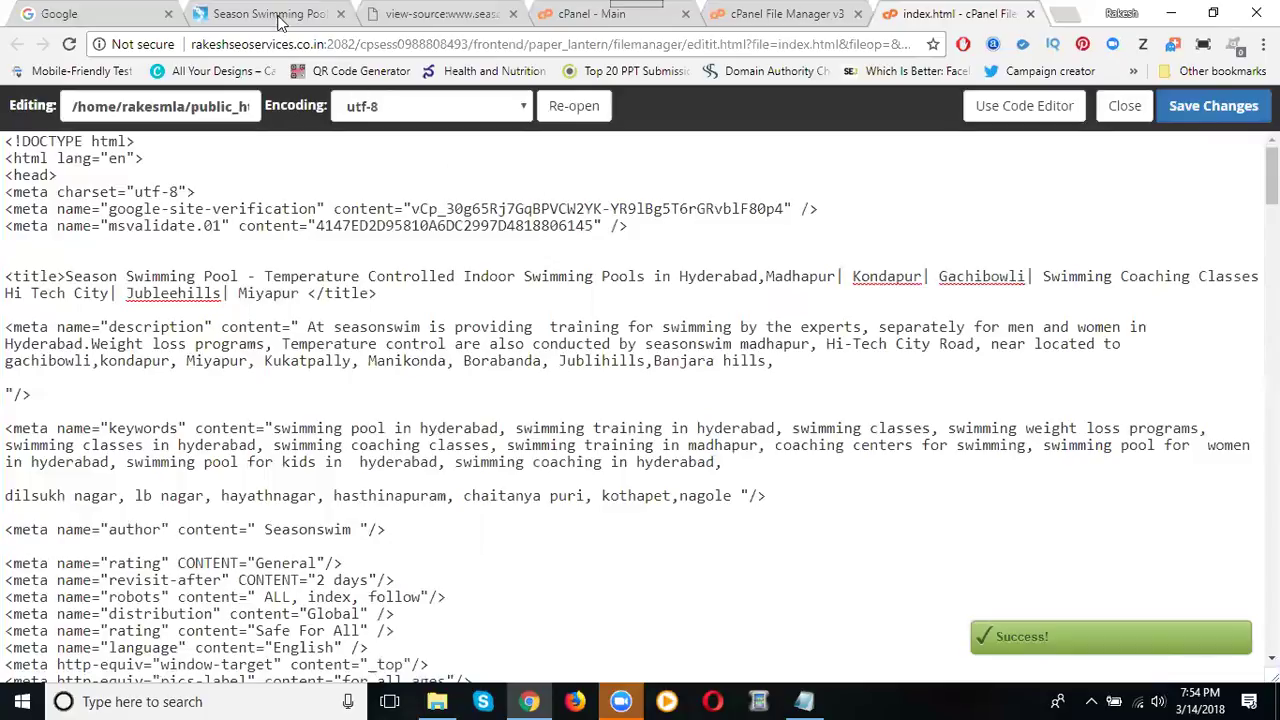
# Step: Reload the live site and recheck its page source
pyautogui.click(270, 14)
pyautogui.click(69, 44)
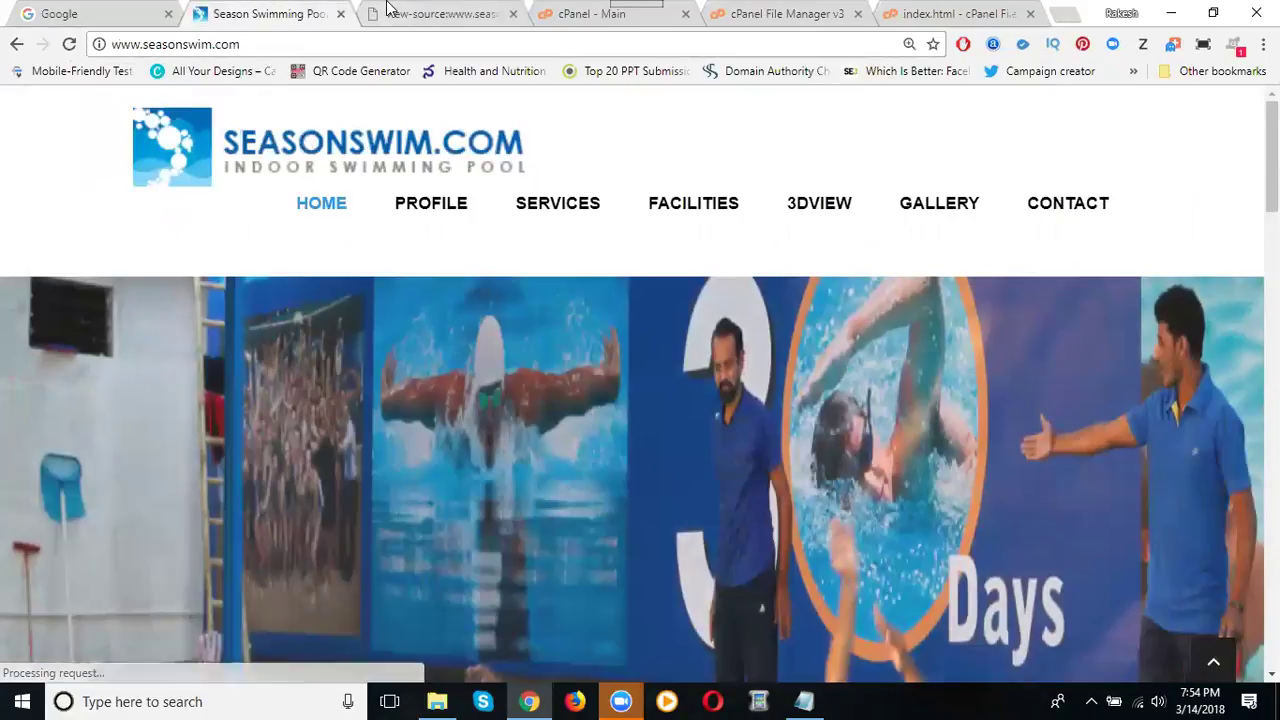
pyautogui.click(390, 12)
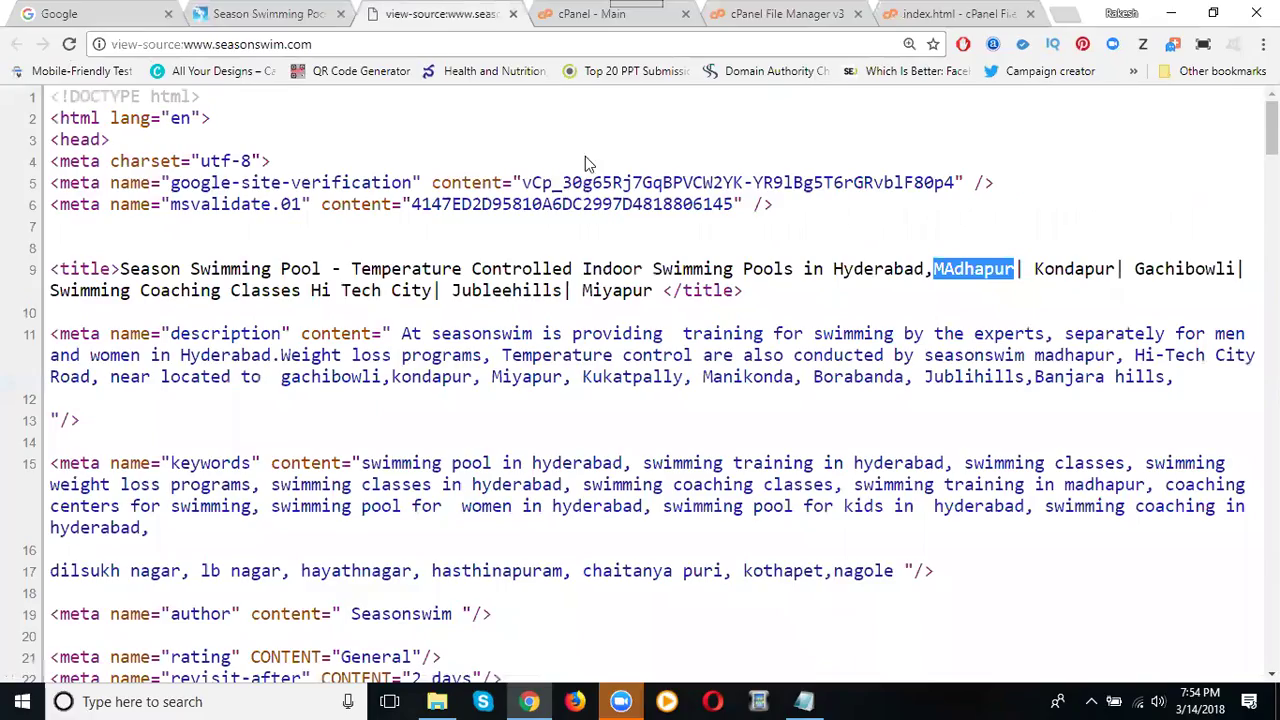
pyautogui.click(953, 278)
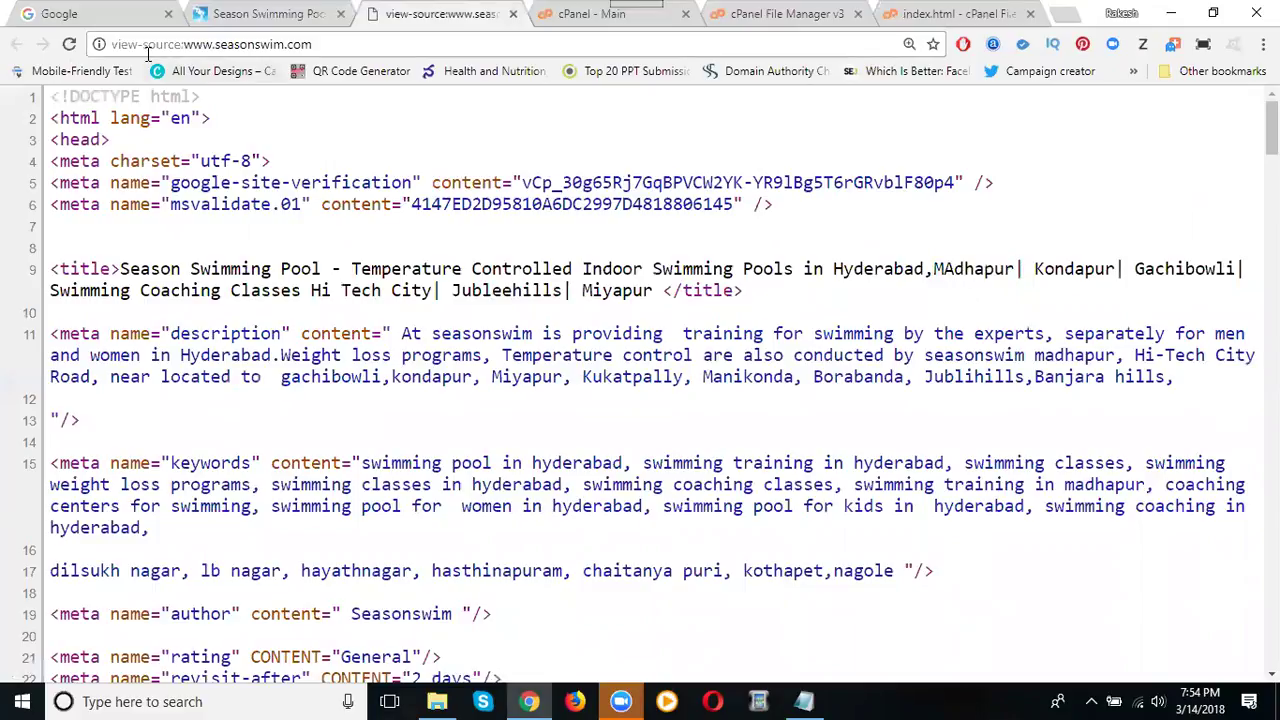
# Step: Replace the comma before Madhapur with a '| ' separator and save index.html
pyautogui.click(72, 44)
pyautogui.click(903, 18)
pyautogui.click(764, 276)
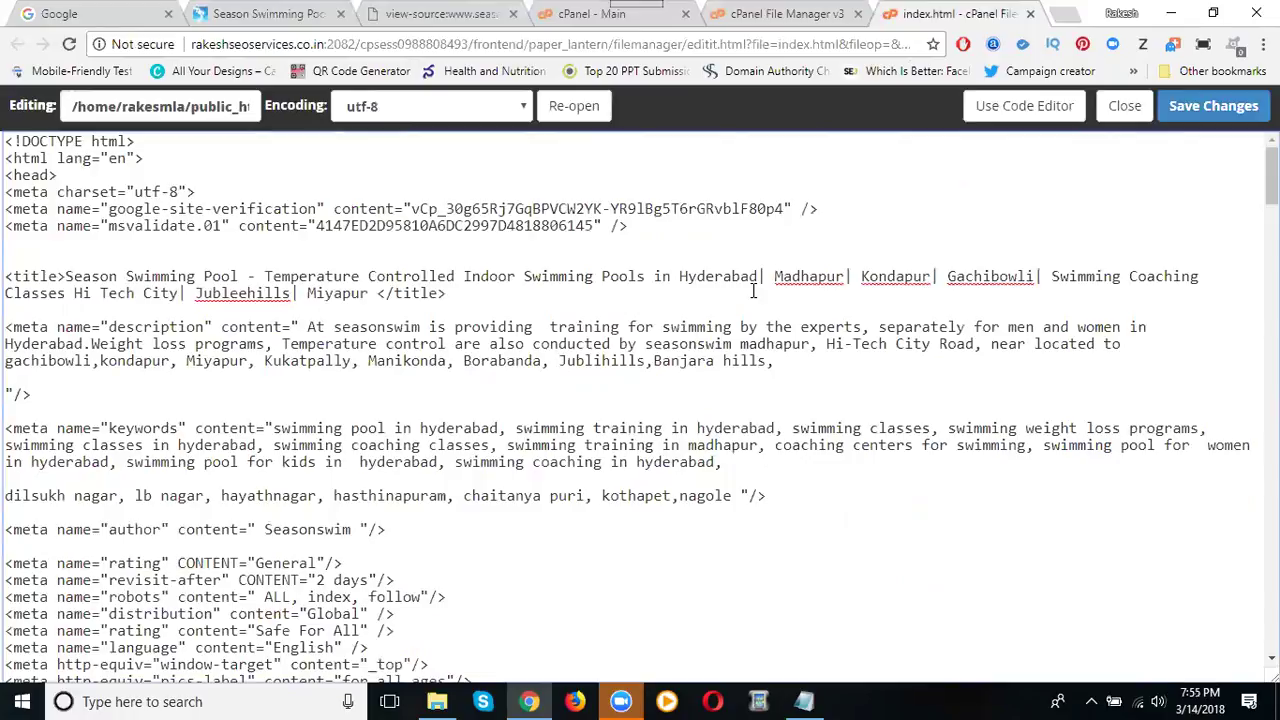
pyautogui.click(1190, 111)
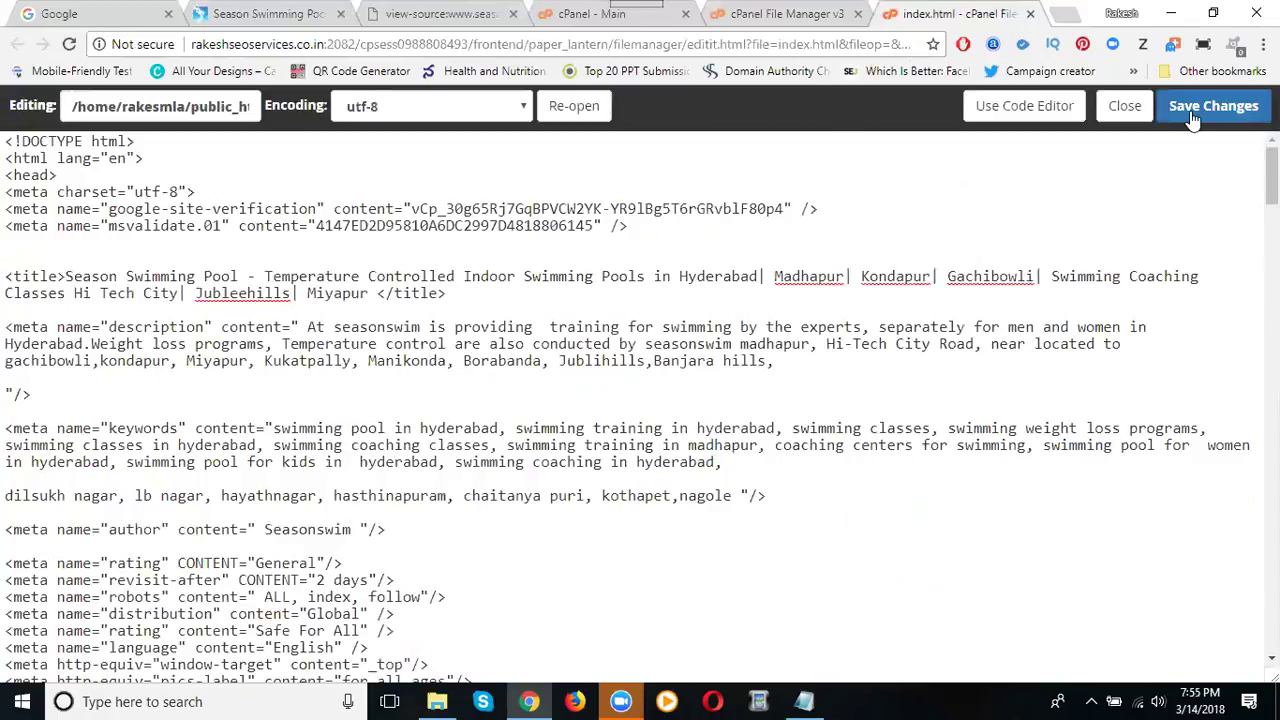
# Step: Reload the live homepage source to confirm the new title
pyautogui.click(288, 13)
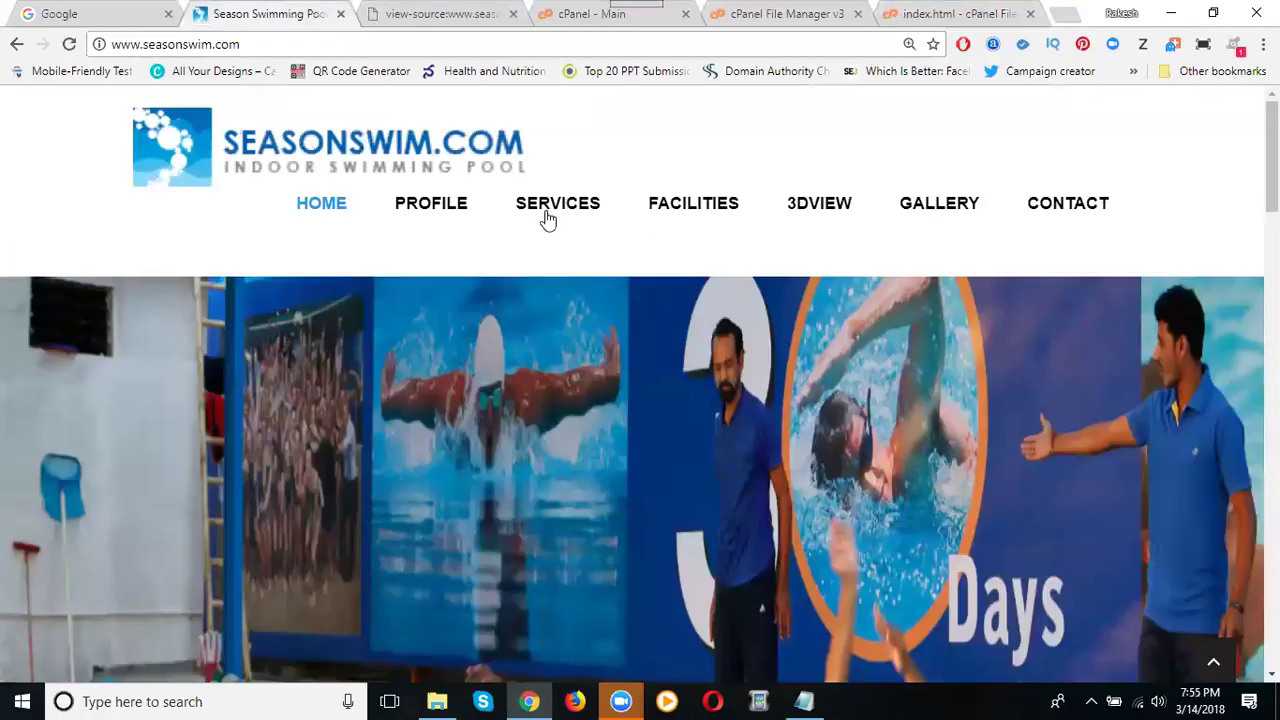
pyautogui.click(402, 14)
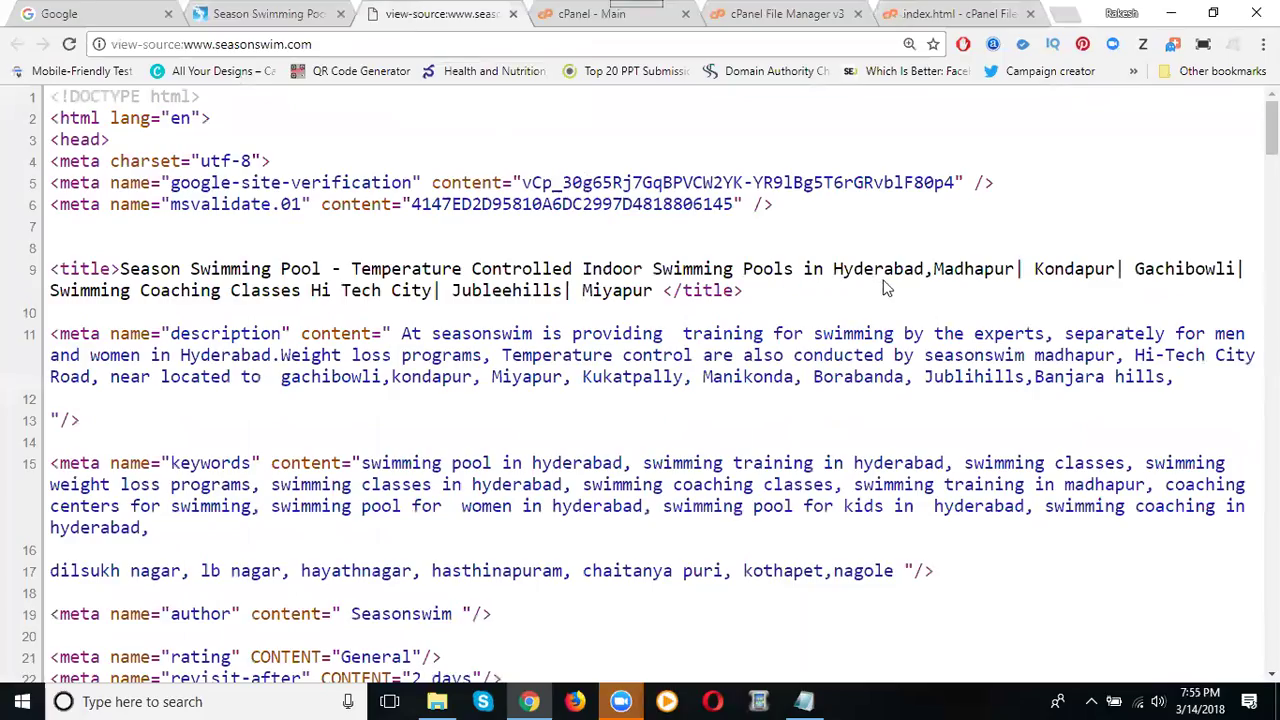
pyautogui.click(70, 45)
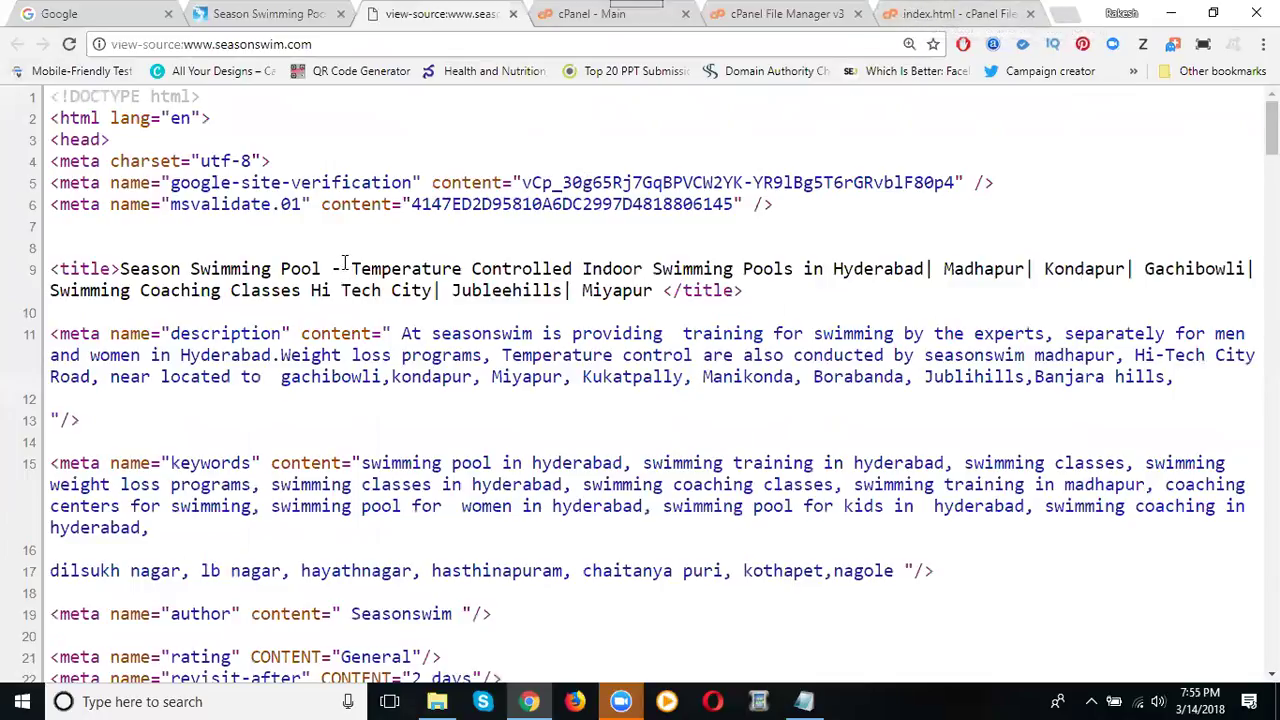
# Step: Replace Miyapur with Banjara Hills in the index.html title and save
pyautogui.moveTo(352, 266); pyautogui.dragTo(659, 296)
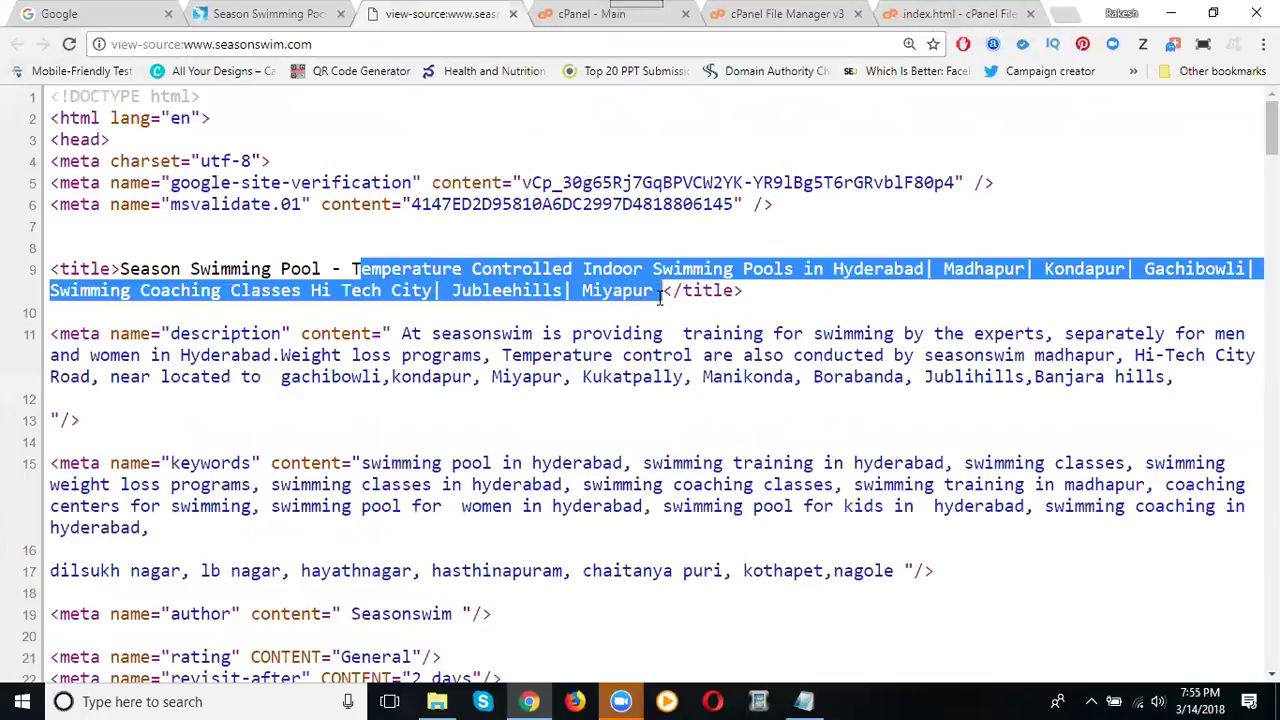
pyautogui.click(930, 13)
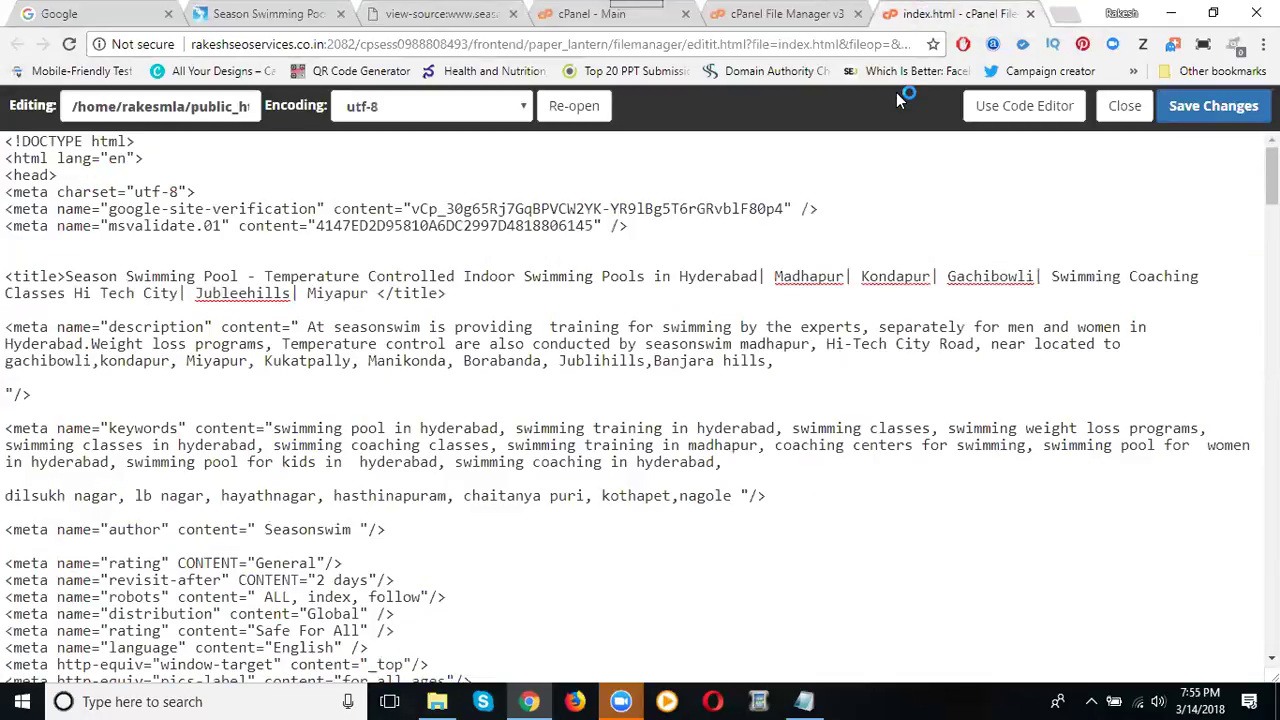
pyautogui.doubleClick(325, 293)
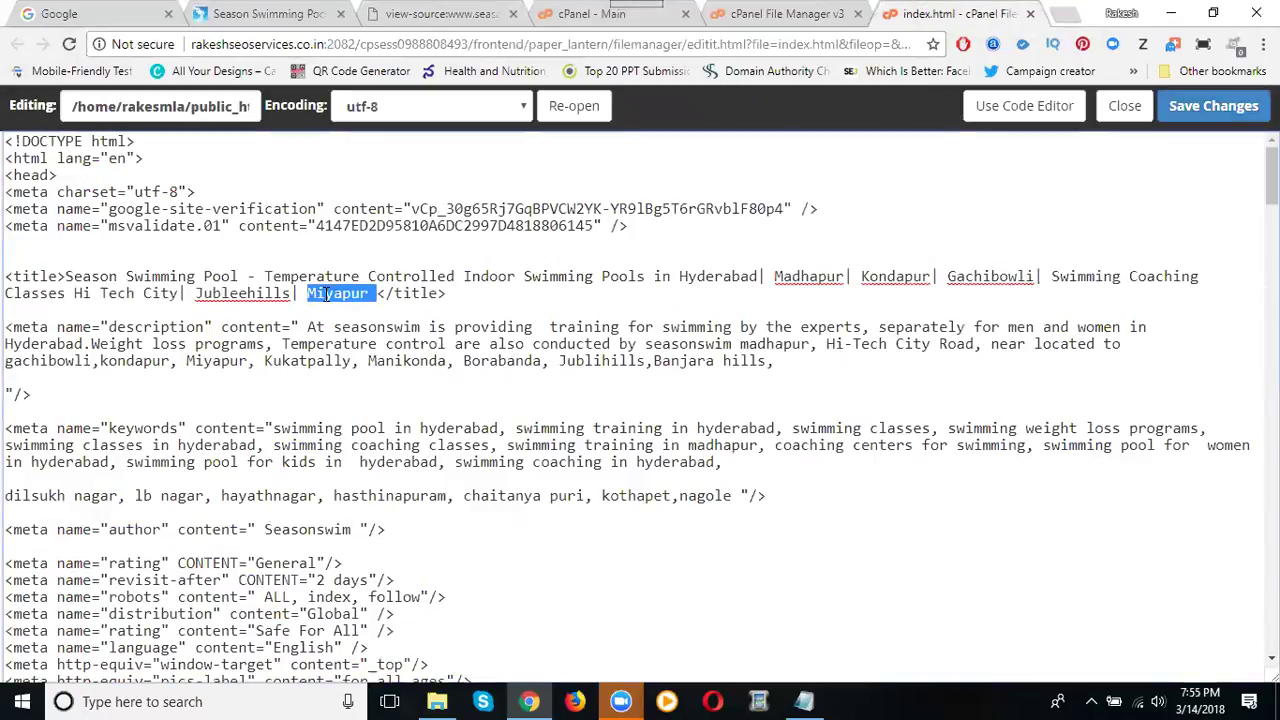
pyautogui.write('Banjara Hills')
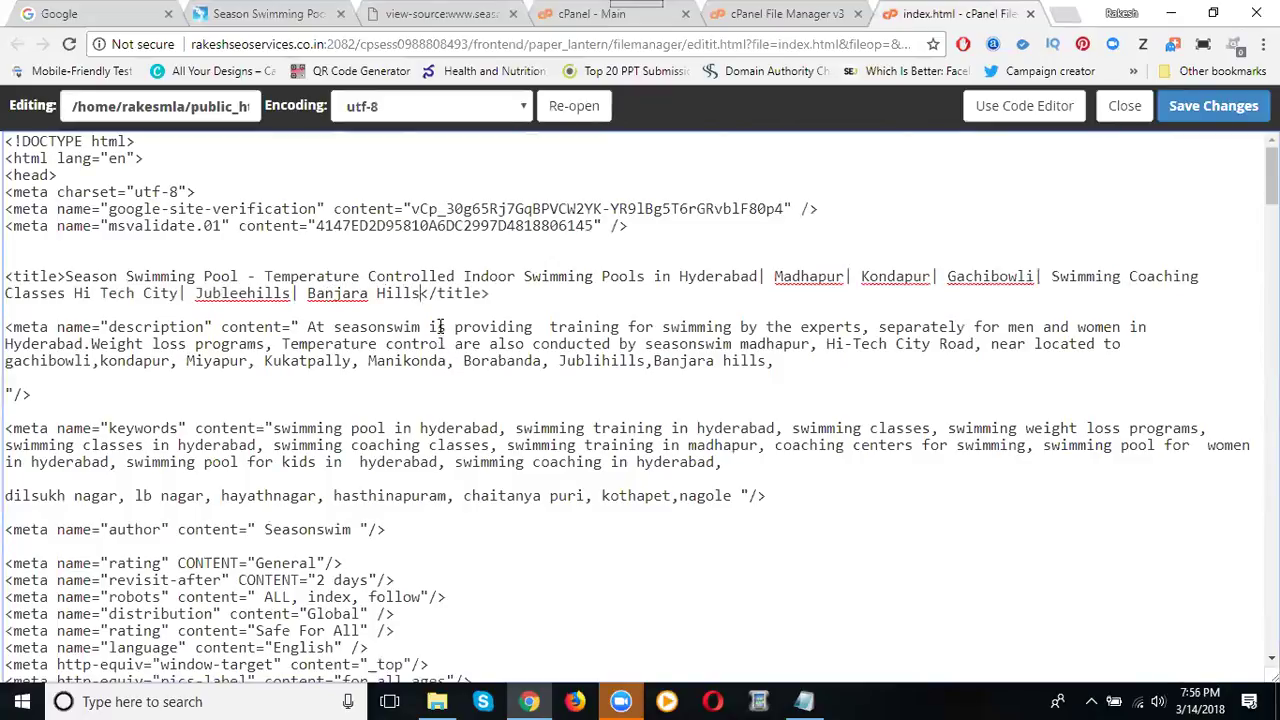
pyautogui.click(1210, 118)
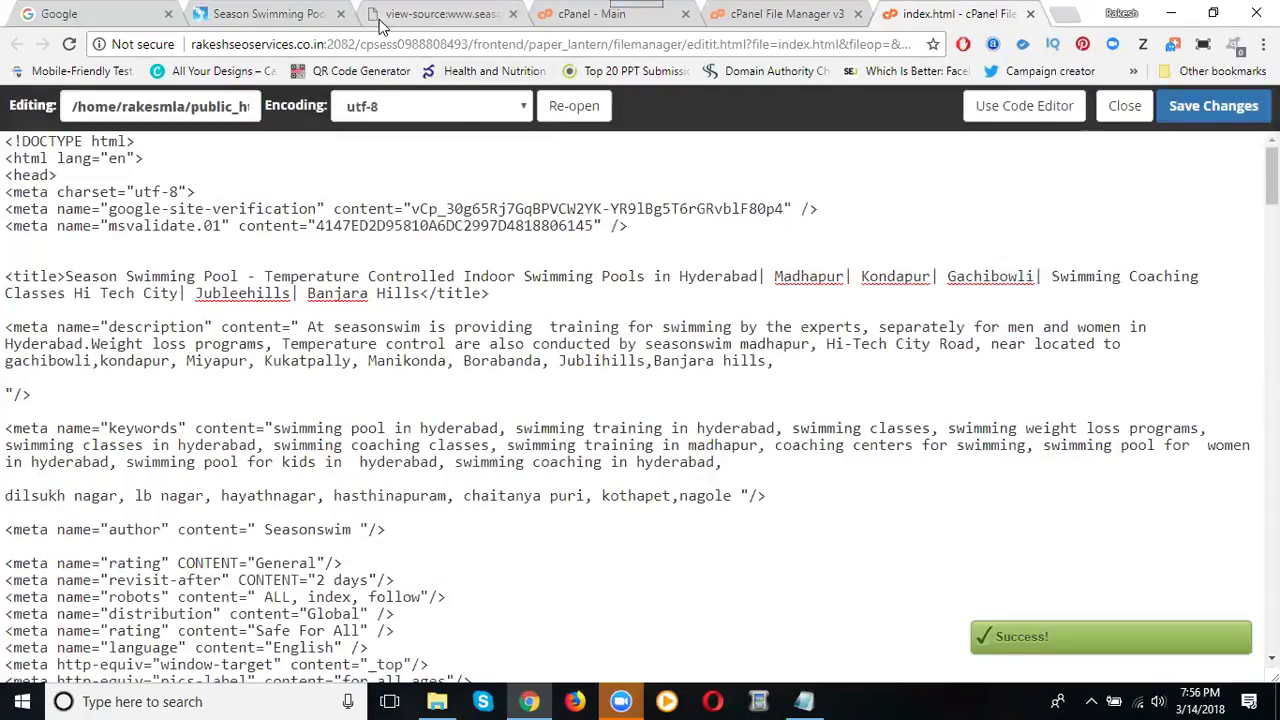
# Step: Reload the homepage source to confirm the title ends with Banjara Hills
pyautogui.click(390, 15)
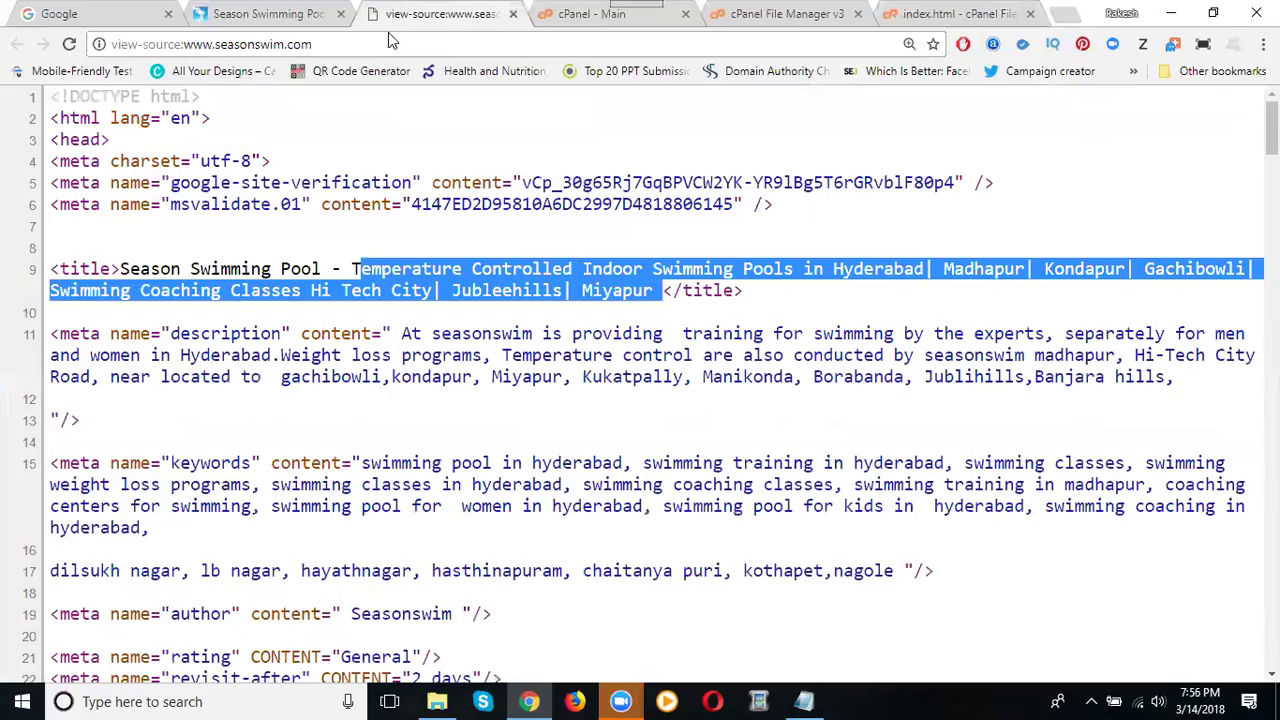
pyautogui.click(628, 316)
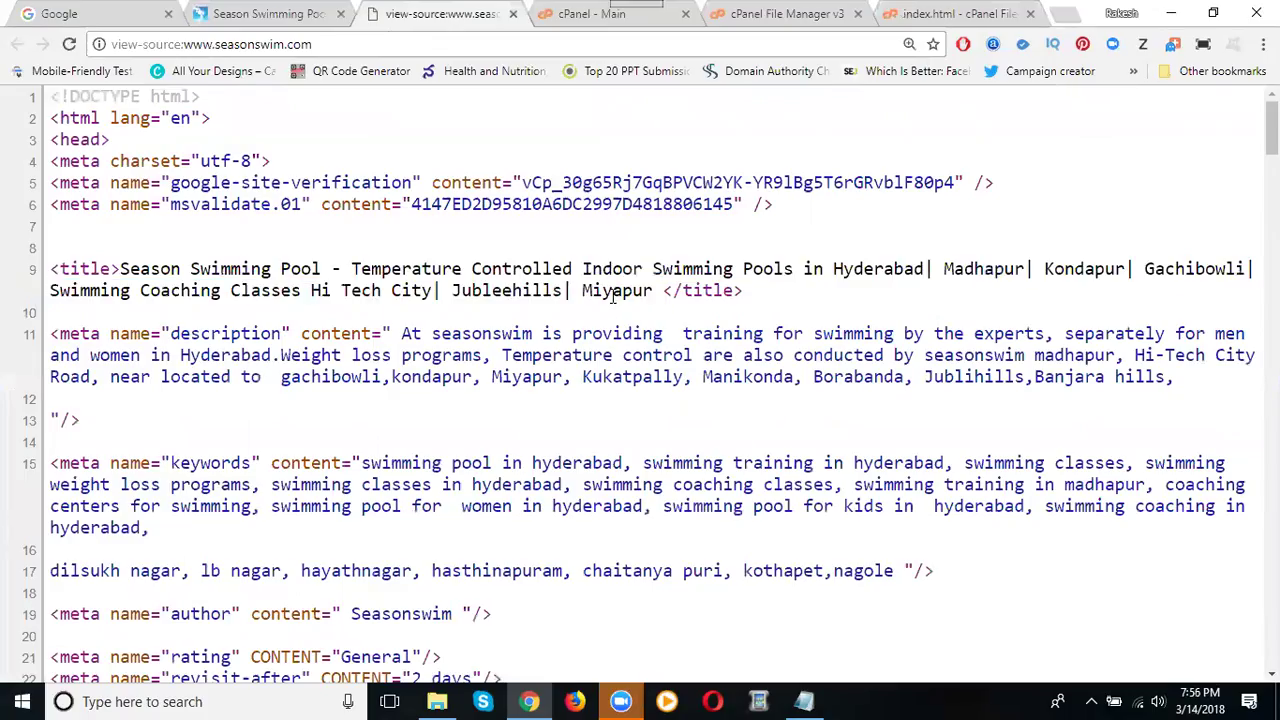
pyautogui.click(69, 44)
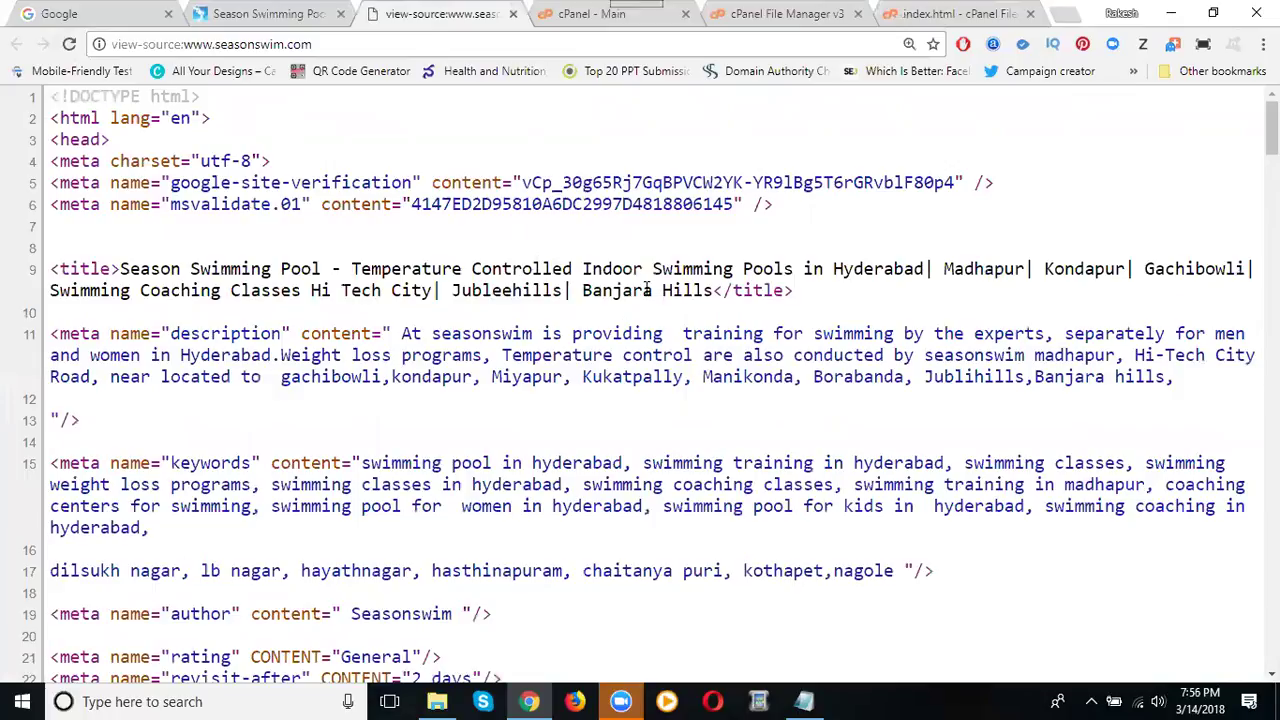
# Step: View the live Contact page, then return to the site's file listing
pyautogui.click(285, 18)
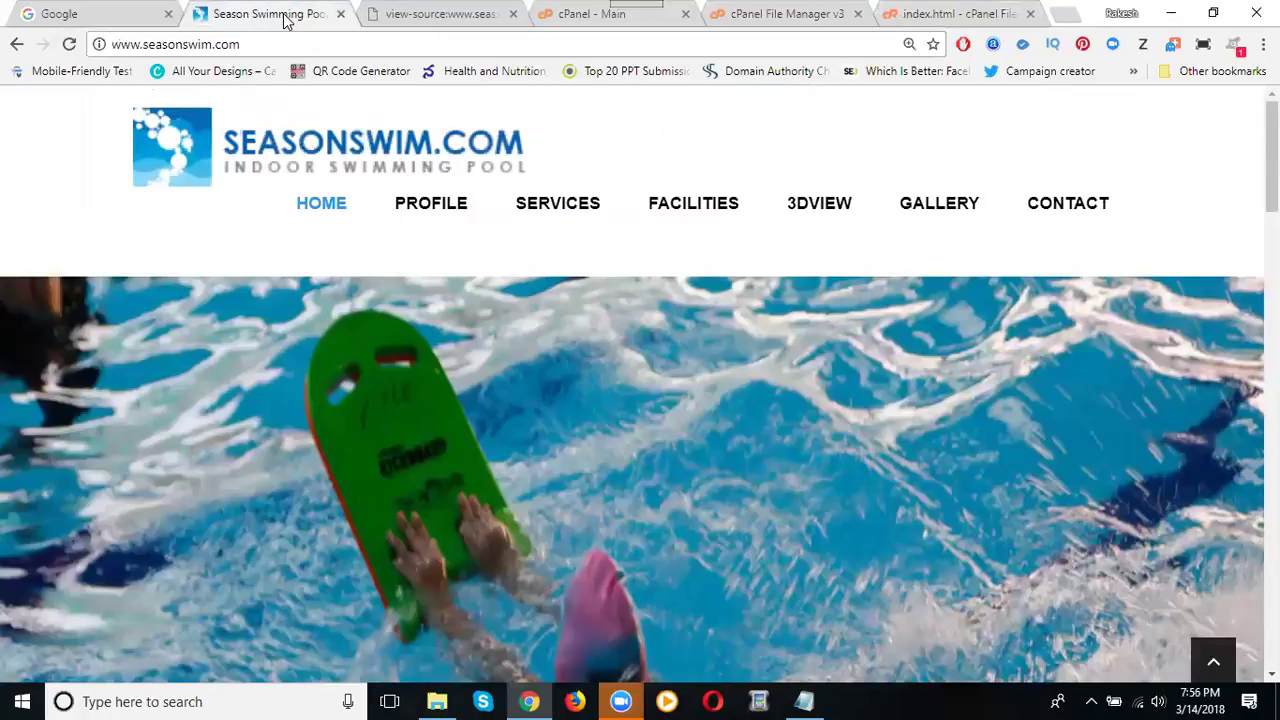
pyautogui.click(1068, 204)
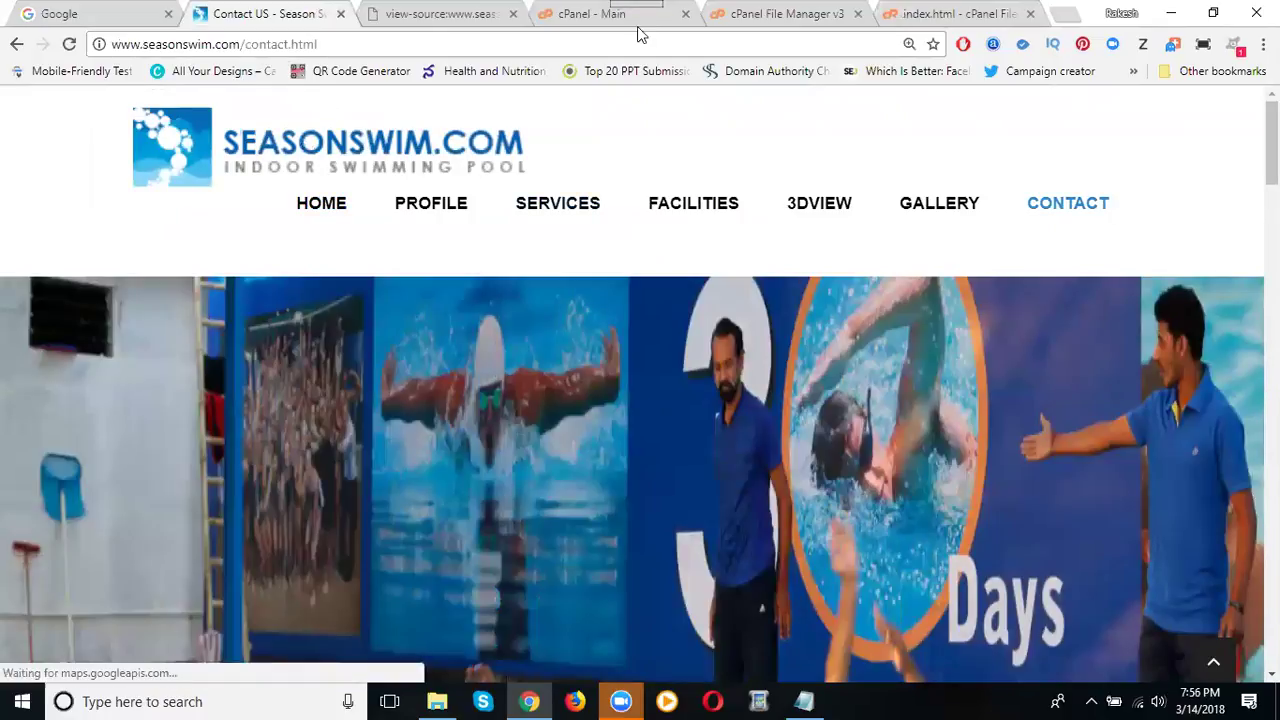
pyautogui.click(772, 14)
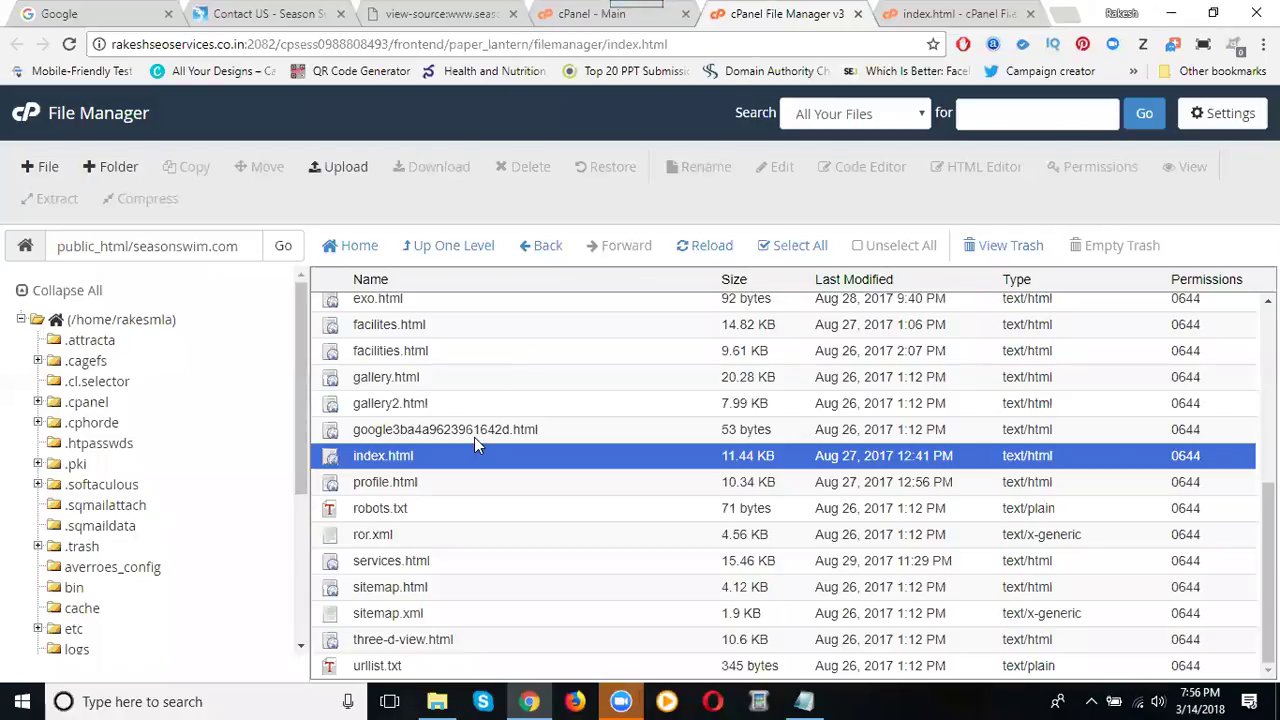
pyautogui.scroll(1, 426, 420)
pyautogui.scroll(1, 426, 419)
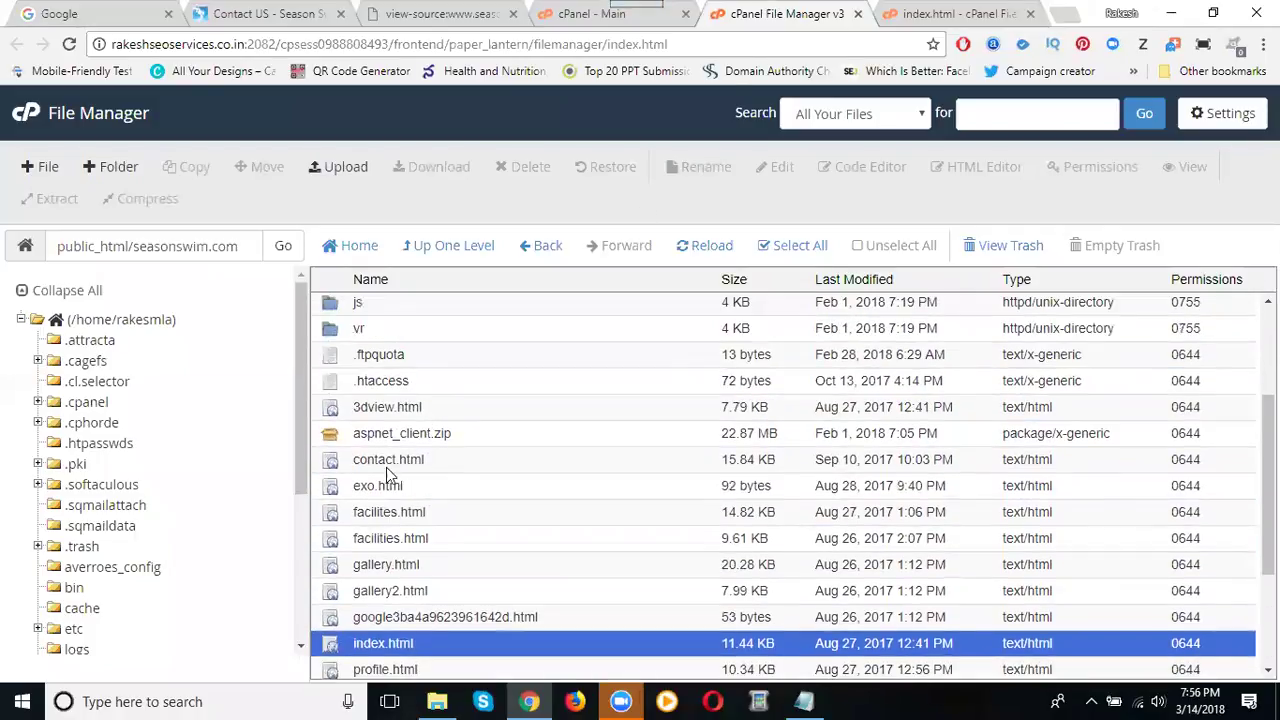
# Step: Open contact.html for editing, close the index.html editor, and select the first phone number
pyautogui.click(386, 459)
pyautogui.rightClick(386, 459)
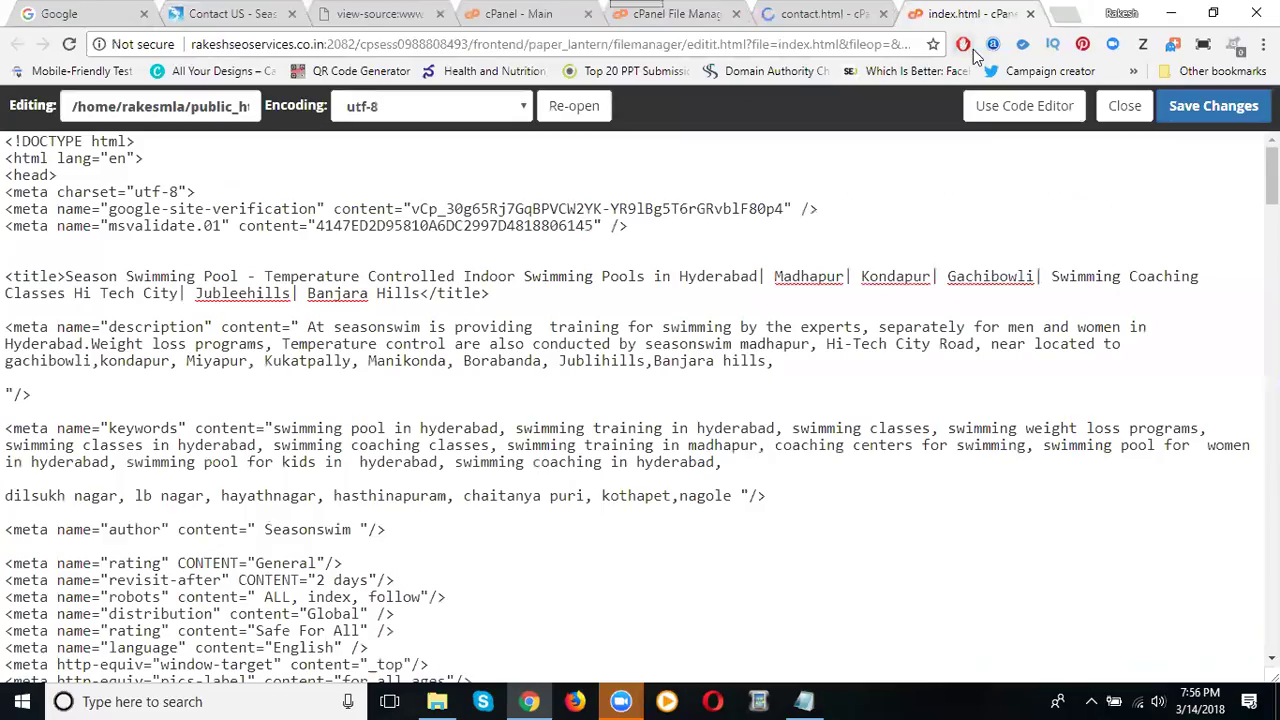
pyautogui.click(1031, 14)
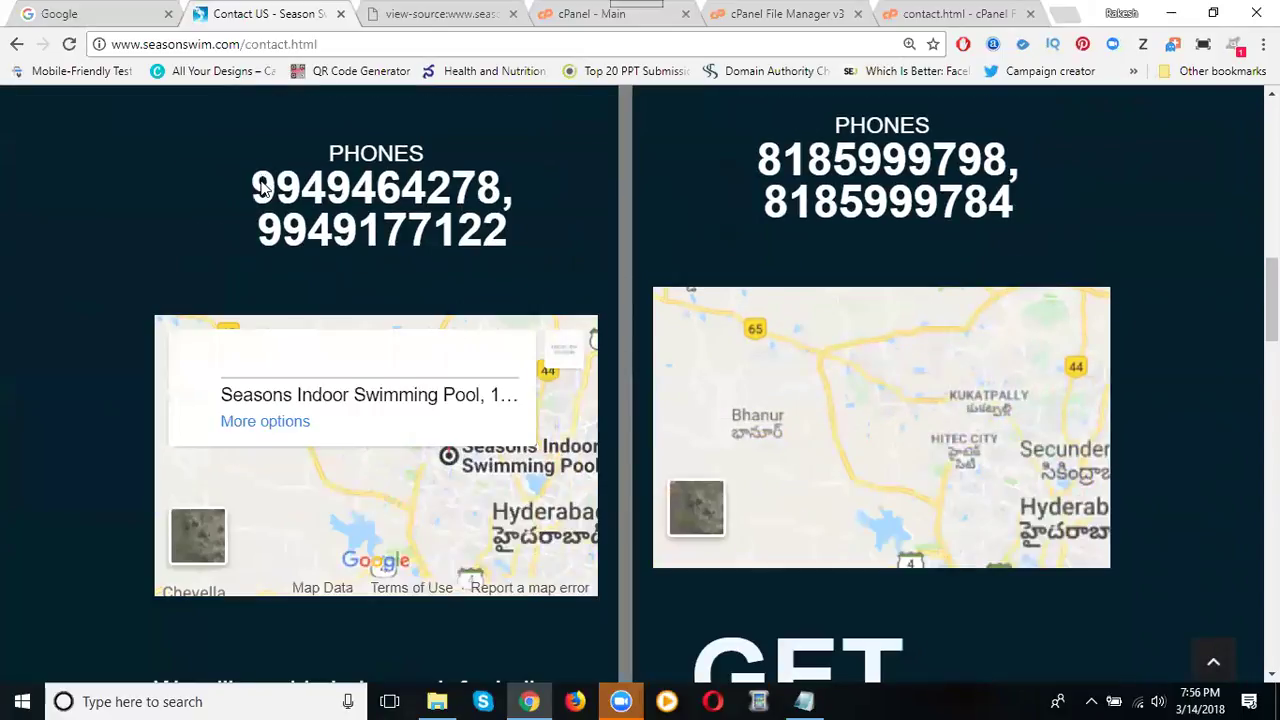
pyautogui.moveTo(255, 186); pyautogui.dragTo(498, 187)
pyautogui.hotkey('ctrl', 'c')
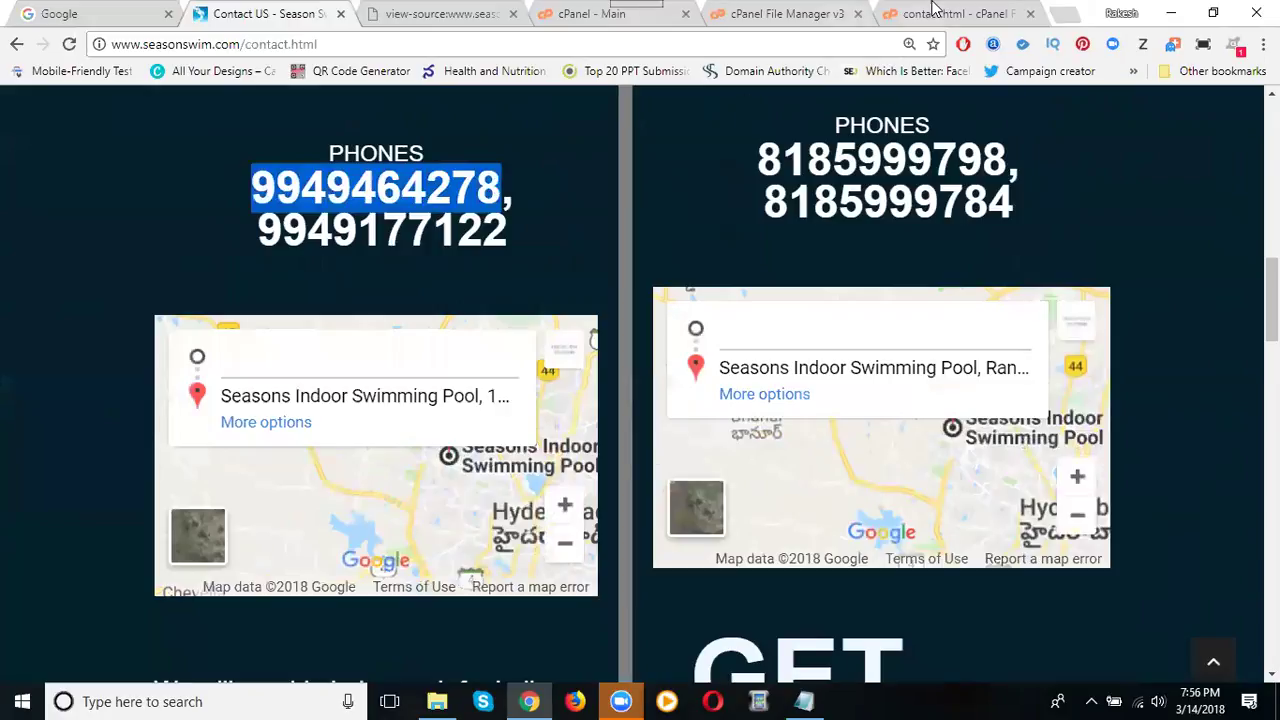
pyautogui.click(940, 13)
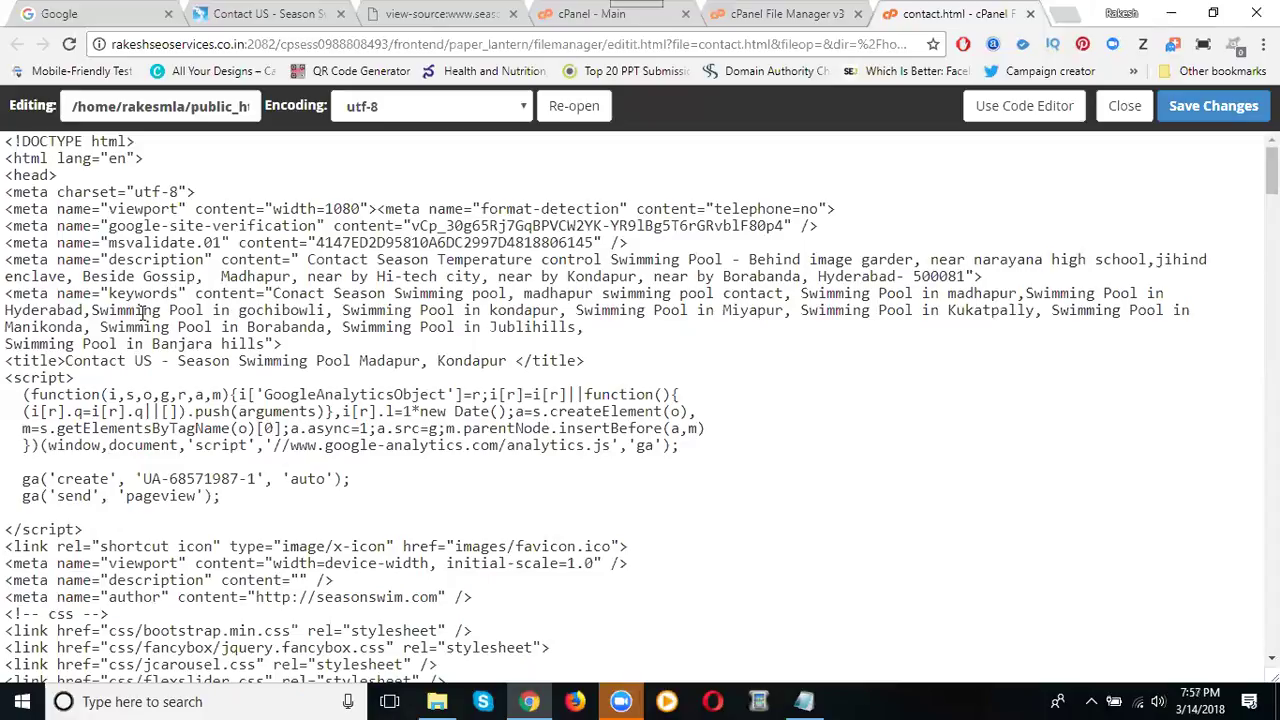
pyautogui.click(313, 343)
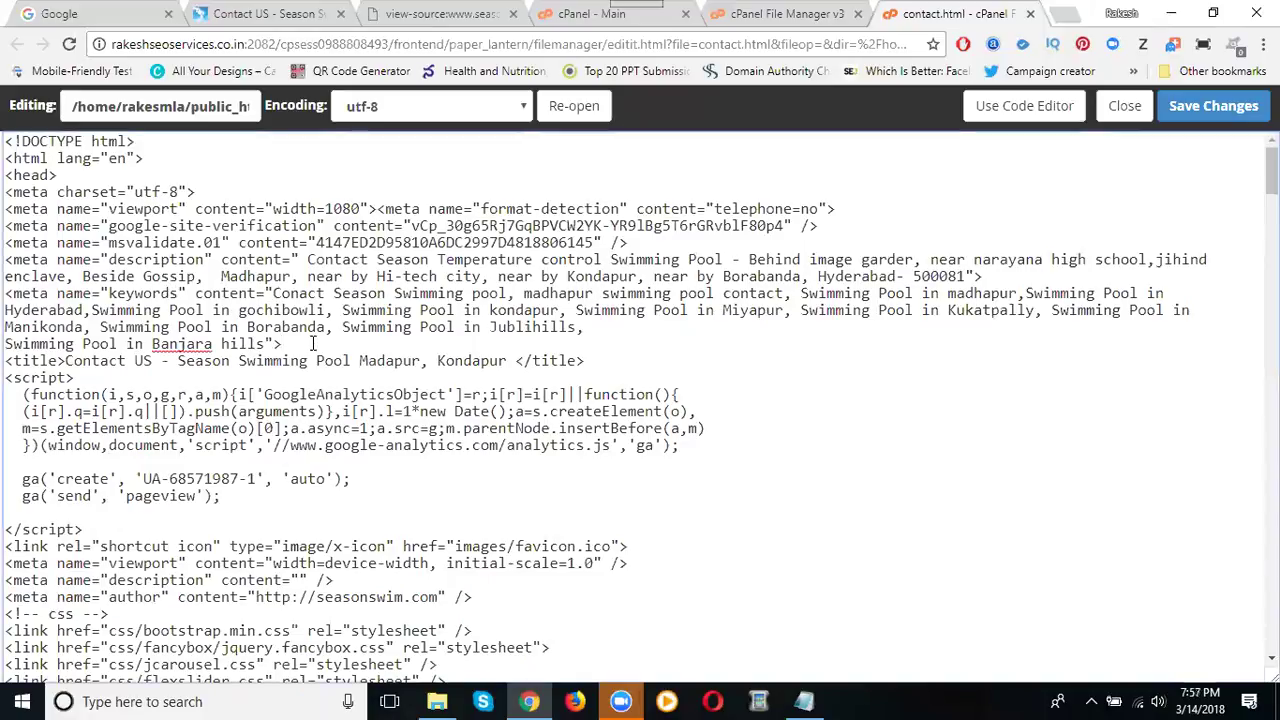
pyautogui.press('Return')
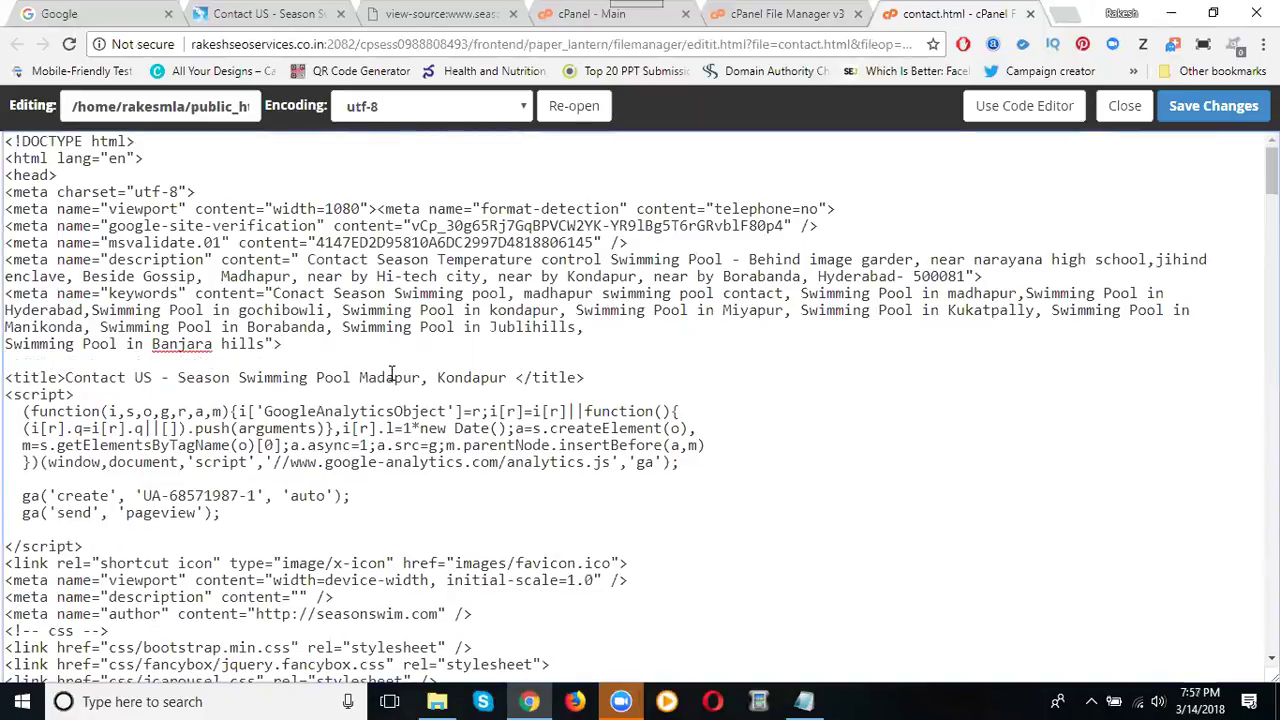
pyautogui.click(421, 377)
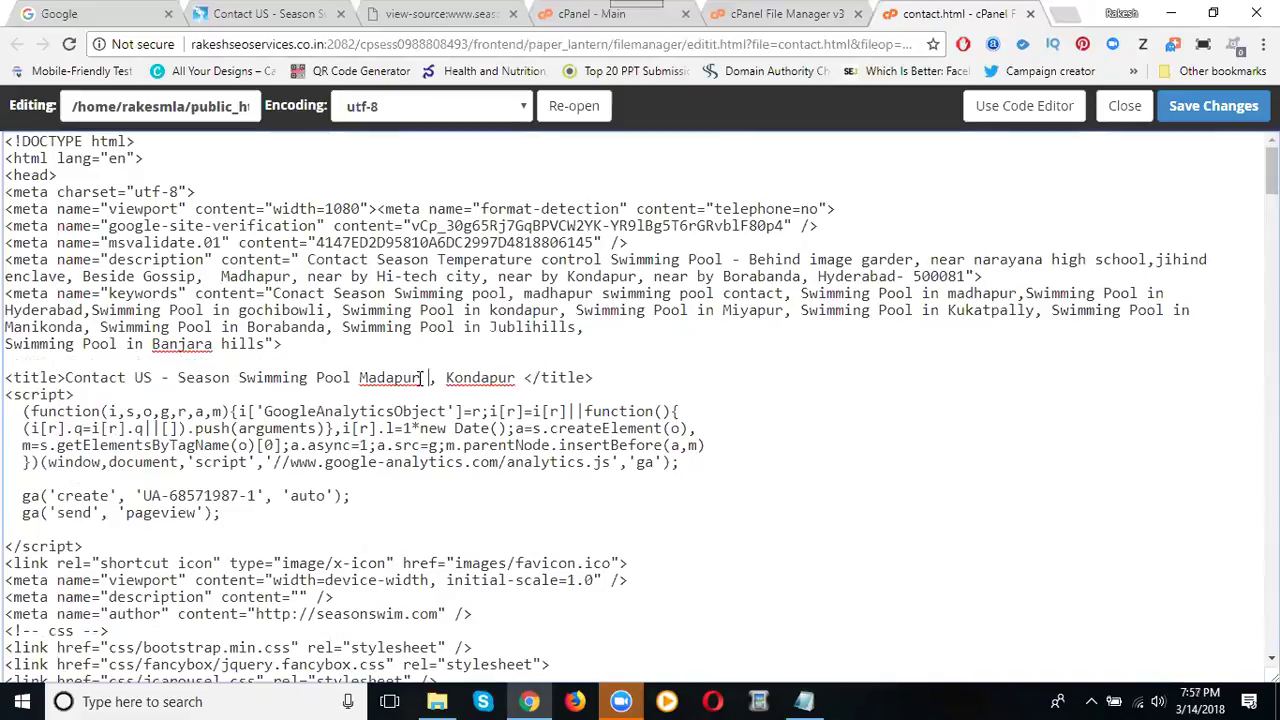
pyautogui.write('()')
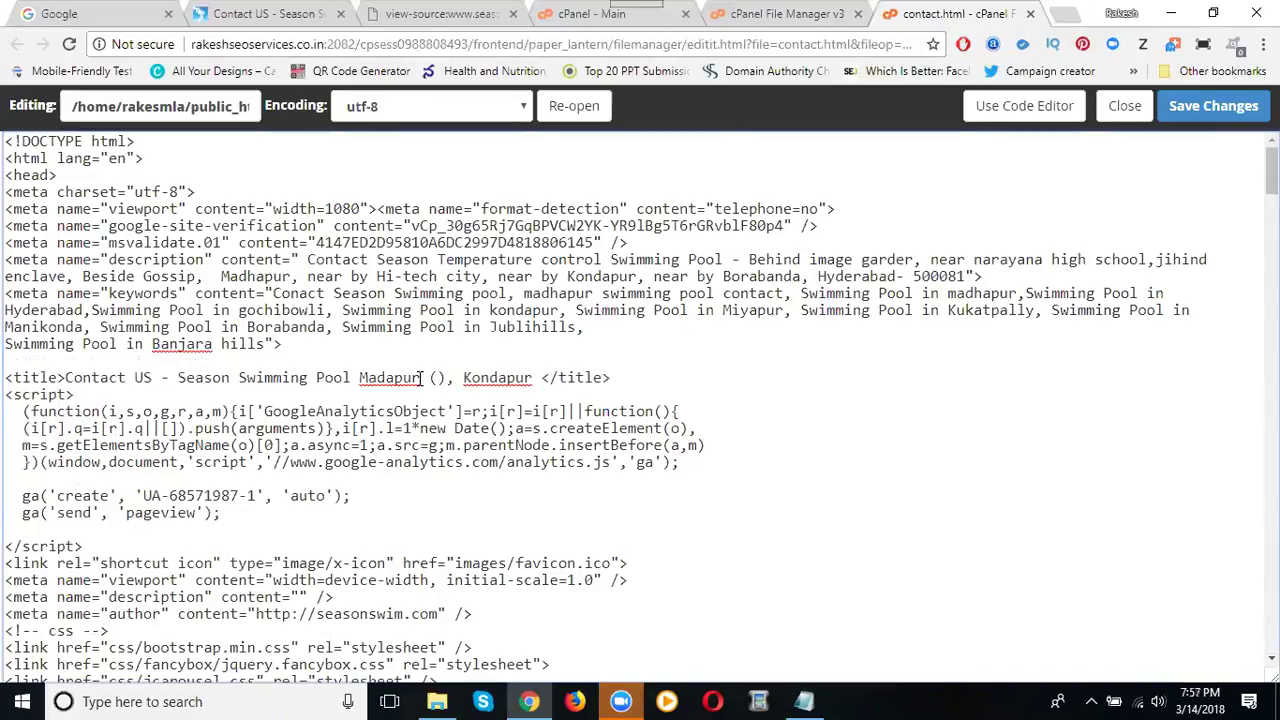
pyautogui.hotkey('ctrl', 'v')
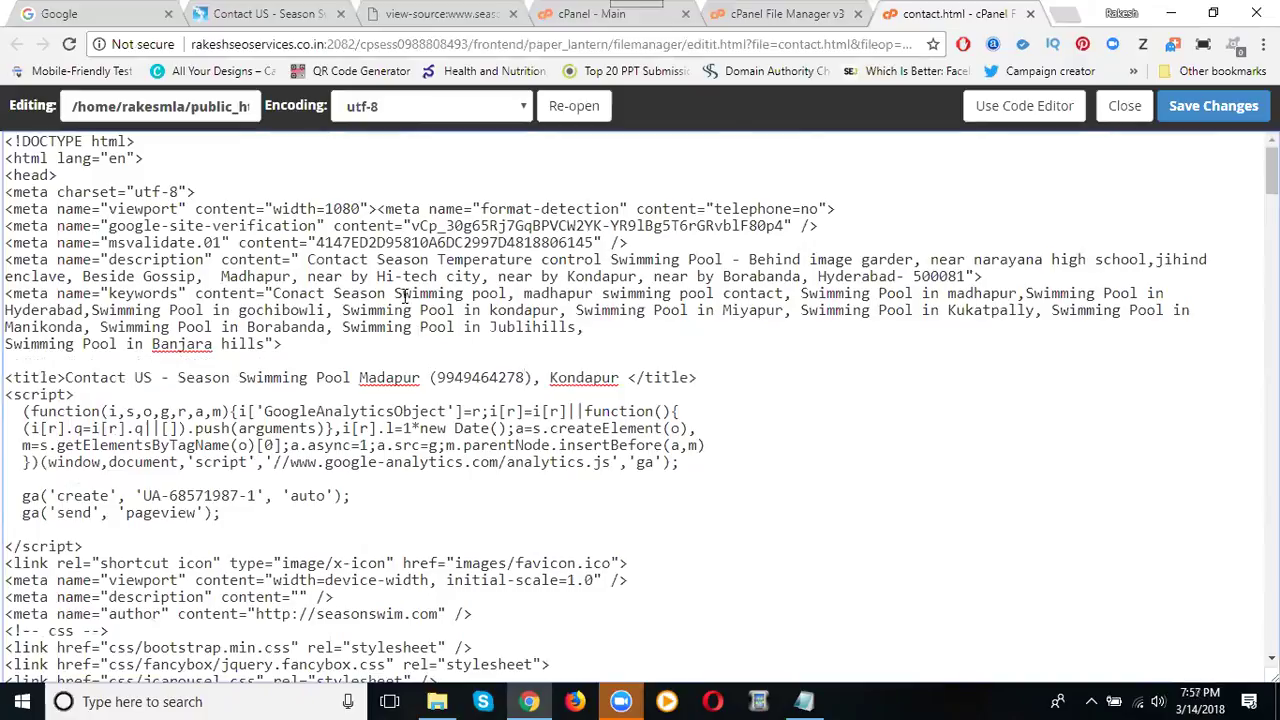
pyautogui.click(246, 22)
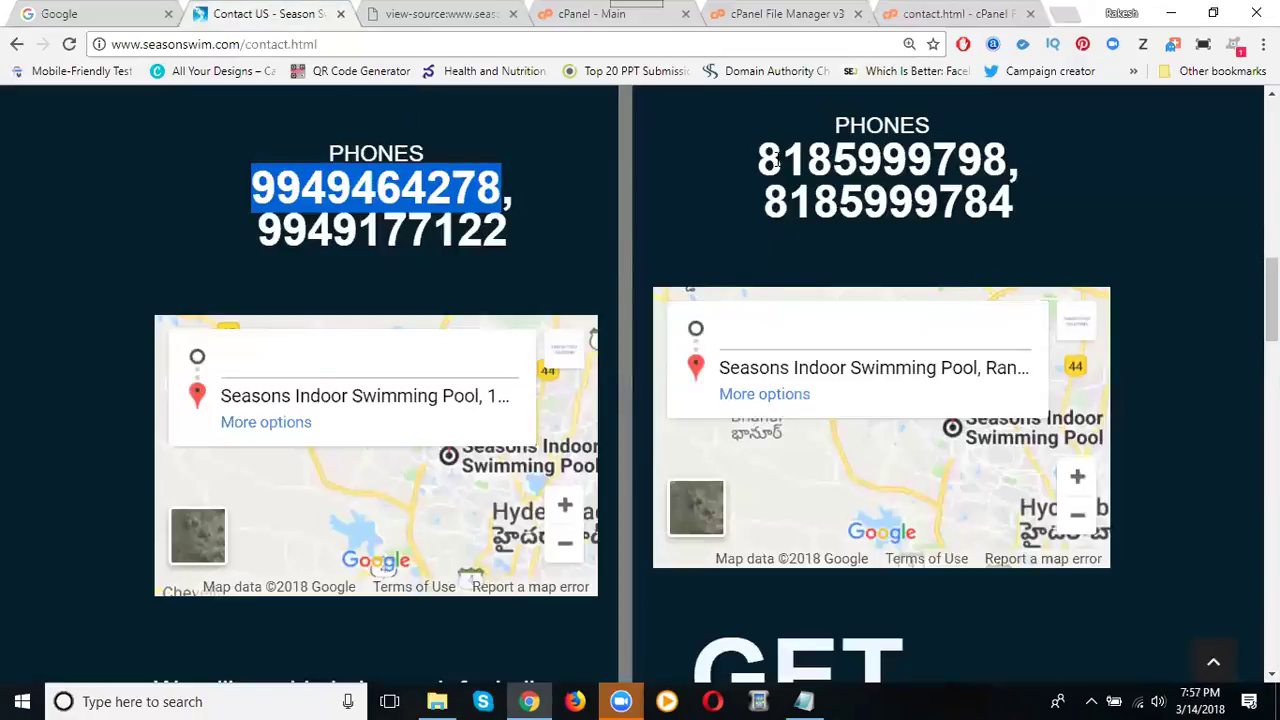
pyautogui.moveTo(760, 158); pyautogui.dragTo(1000, 157)
pyautogui.hotkey('ctrl', 'c')
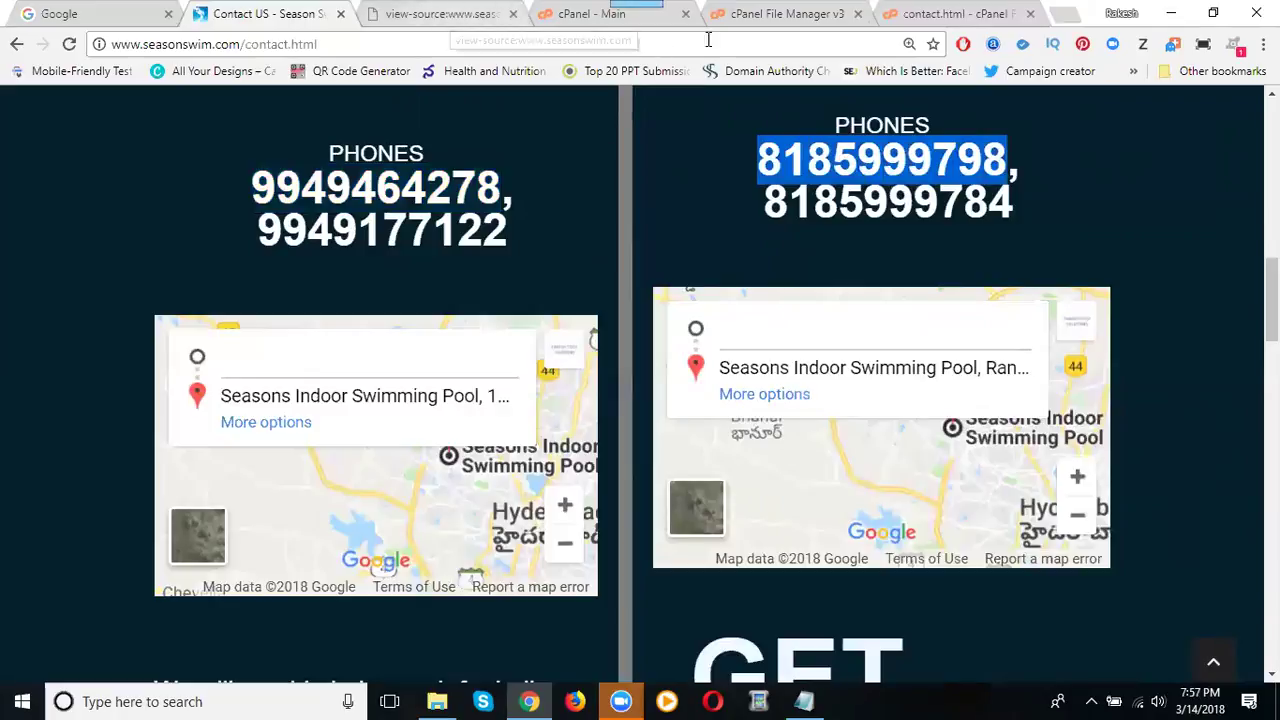
pyautogui.click(783, 14)
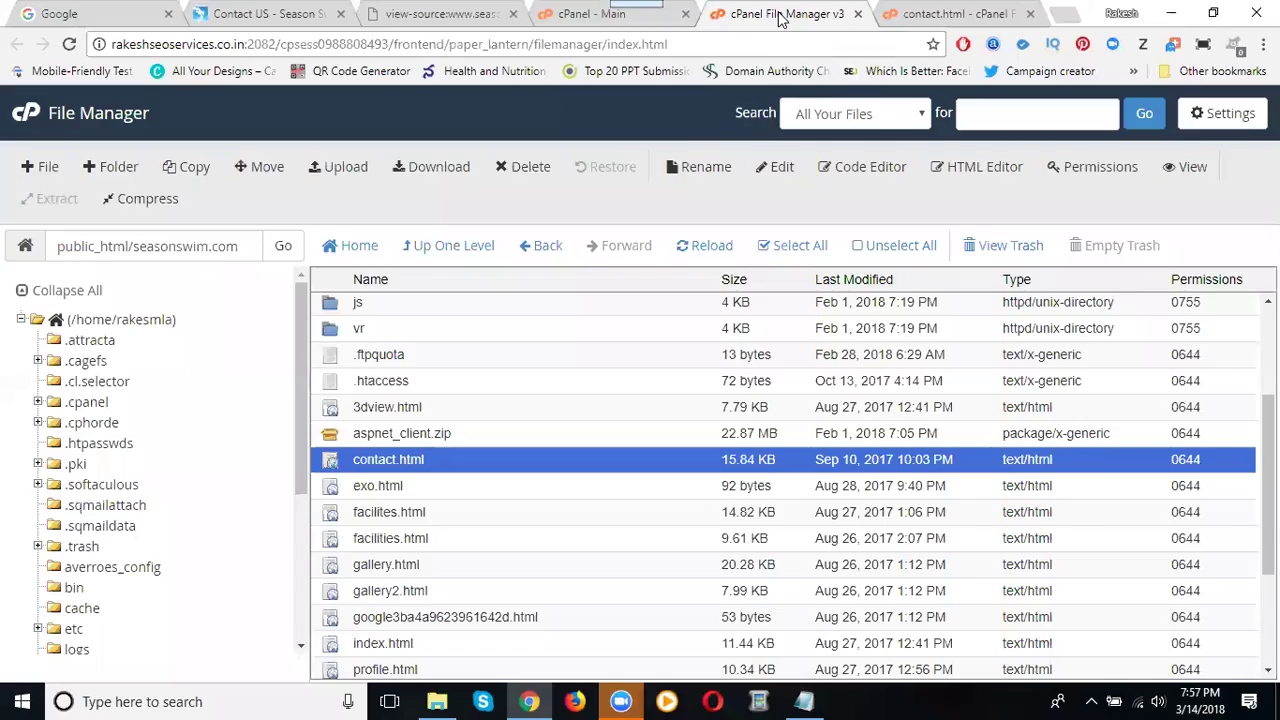
pyautogui.click(930, 14)
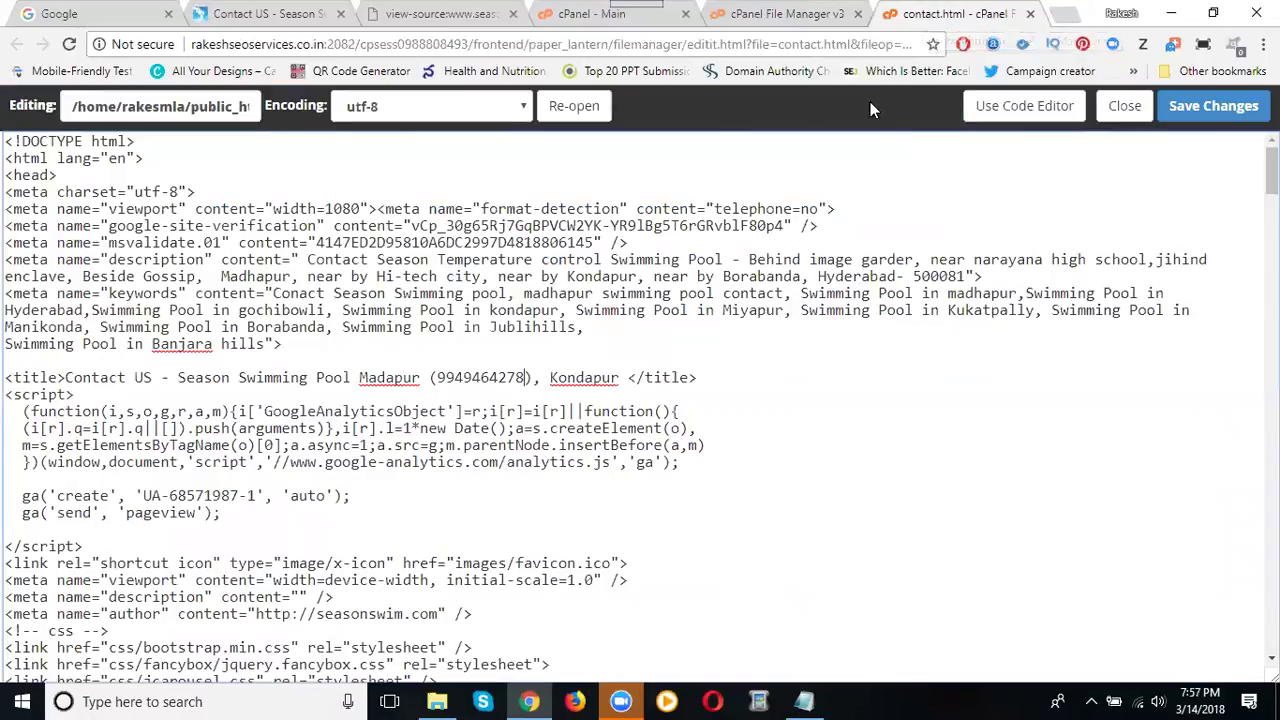
pyautogui.click(628, 379)
pyautogui.write('()')
pyautogui.hotkey('ctrl', 'v')
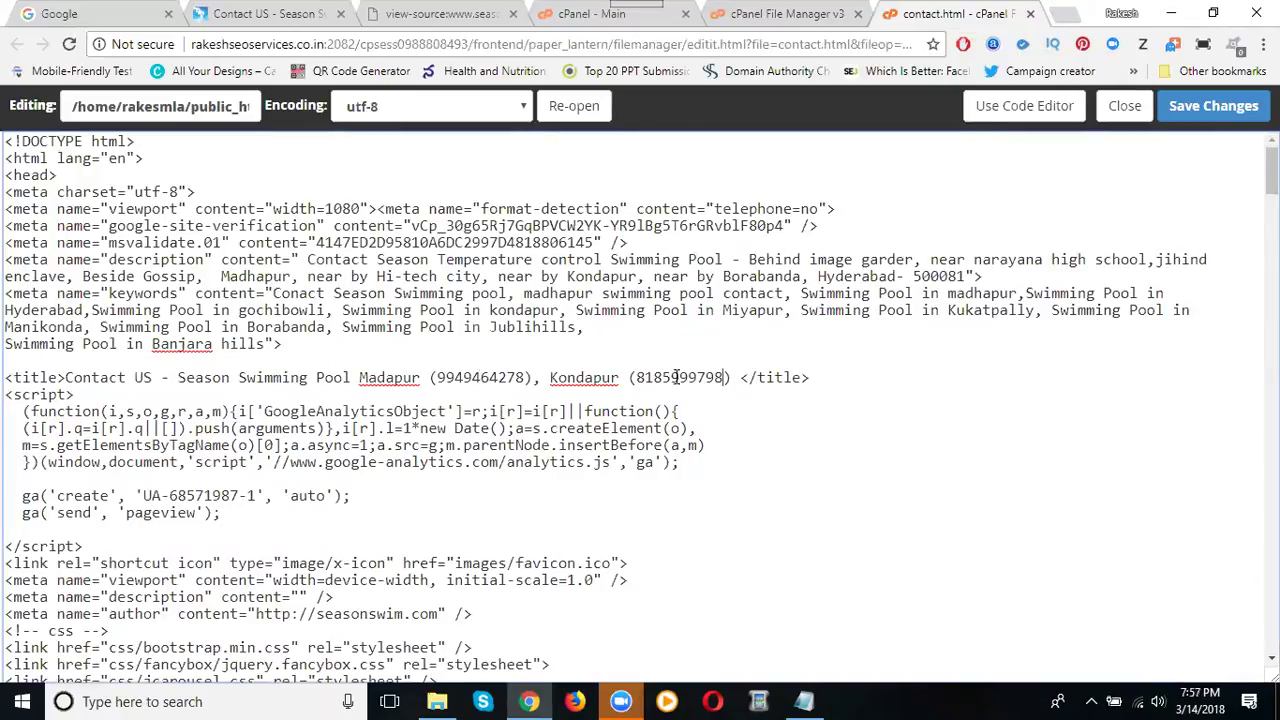
pyautogui.click(1208, 108)
# Step: Open the live contact page's source and highlight its title
pyautogui.click(298, 18)
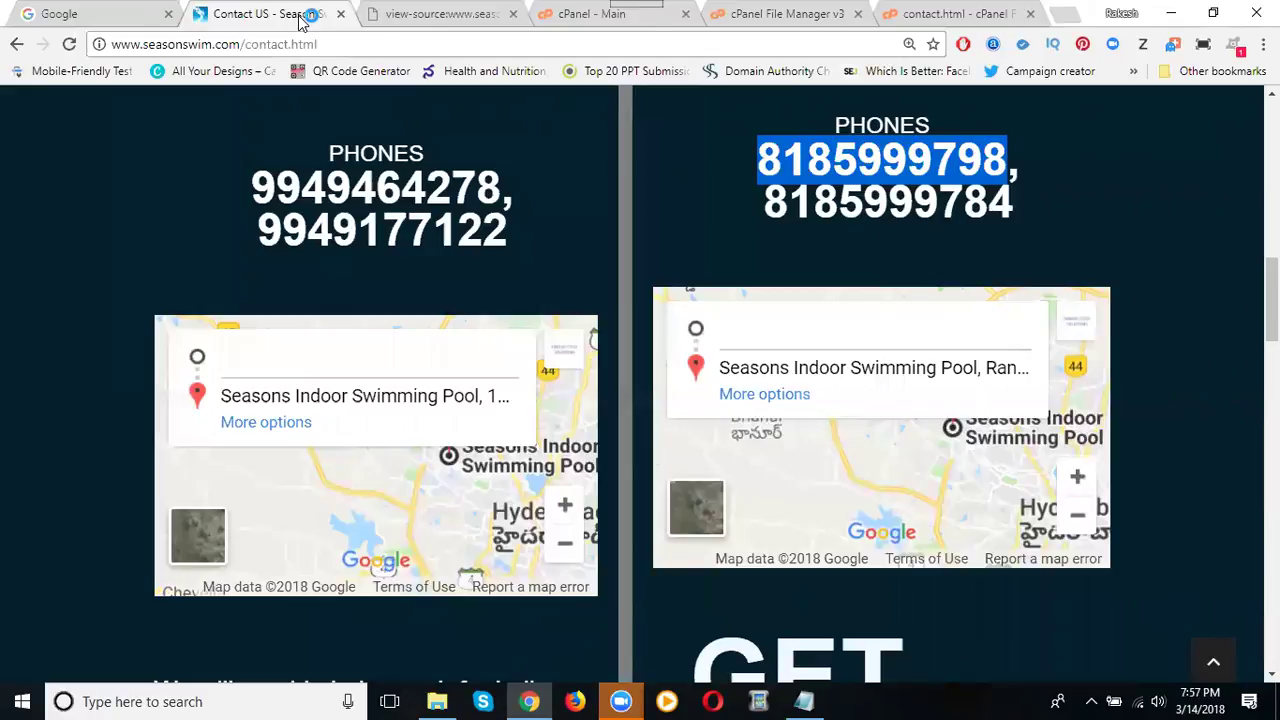
pyautogui.hotkey('ctrl', 'u')
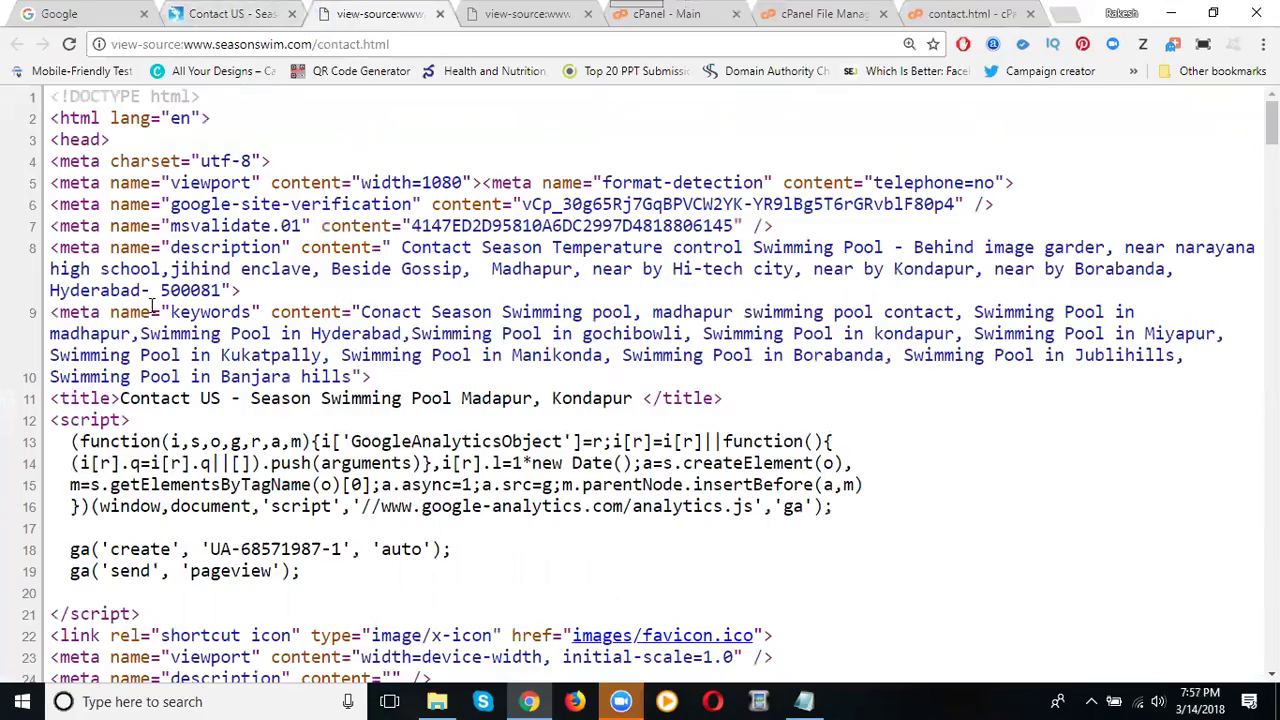
pyautogui.moveTo(120, 398); pyautogui.dragTo(637, 401)
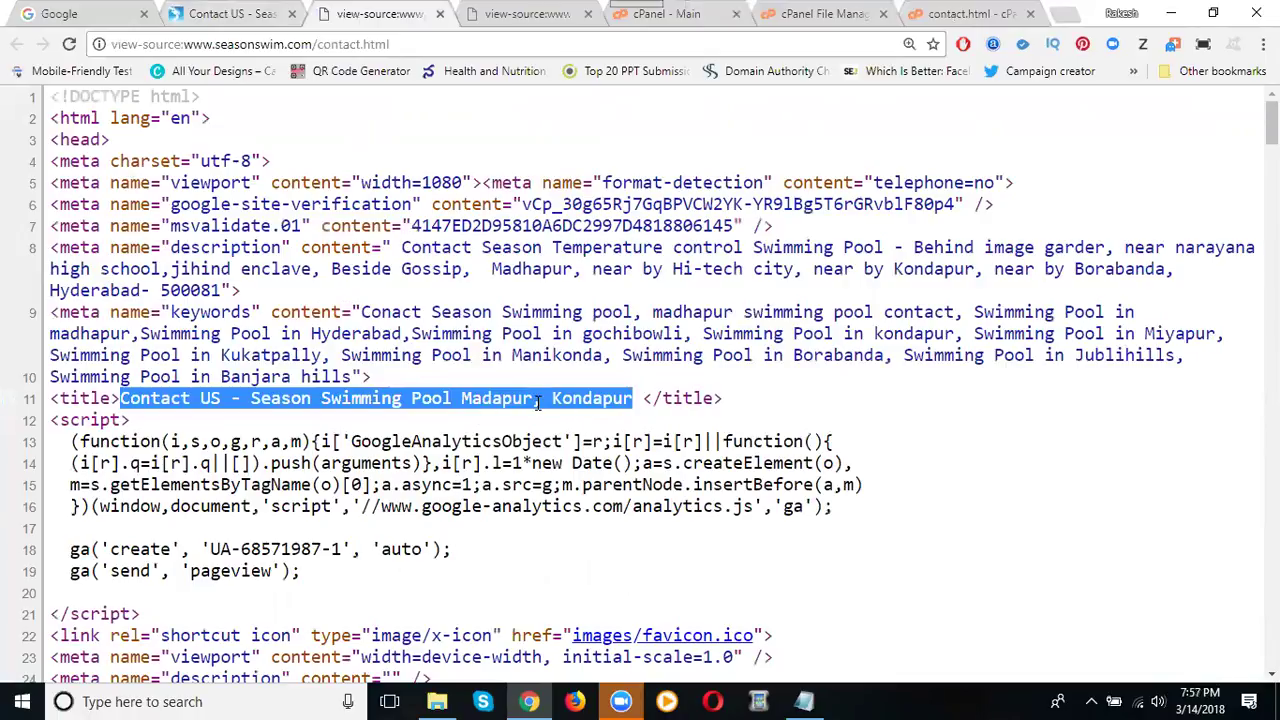
# Step: Add spaces around both phone numbers inside the title parentheses and save contact.html
pyautogui.click(976, 14)
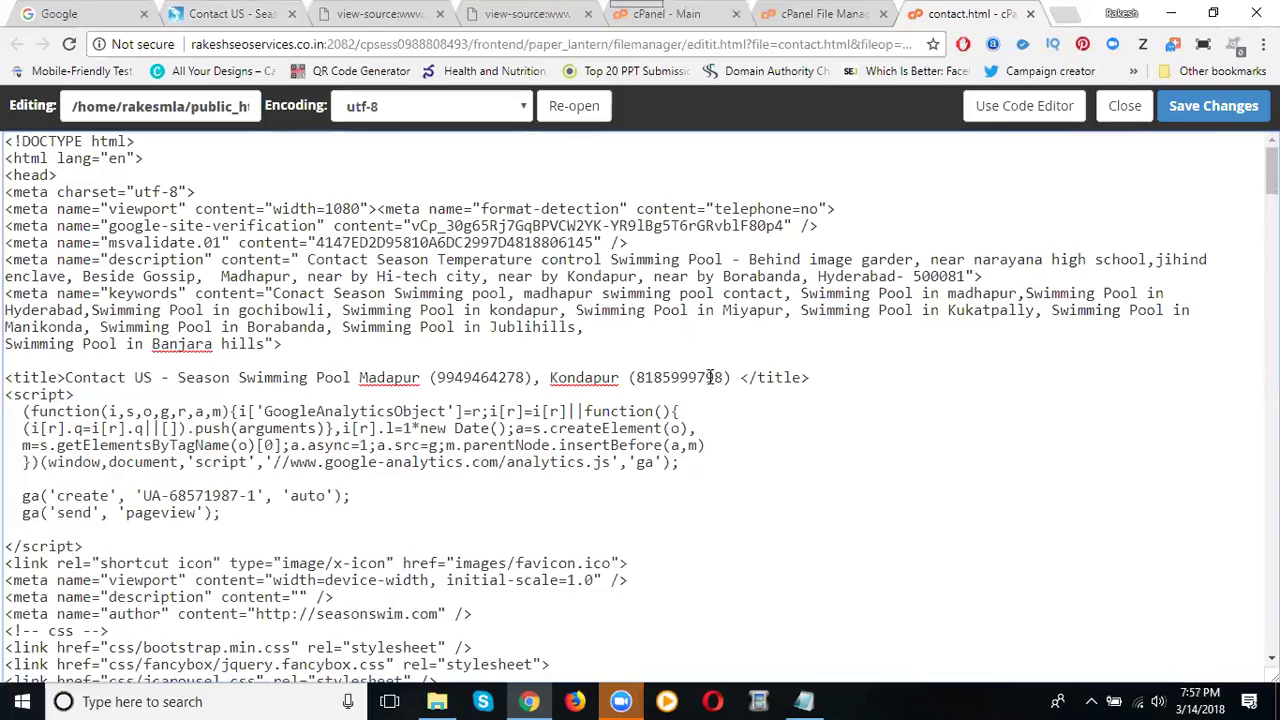
pyautogui.click(724, 377)
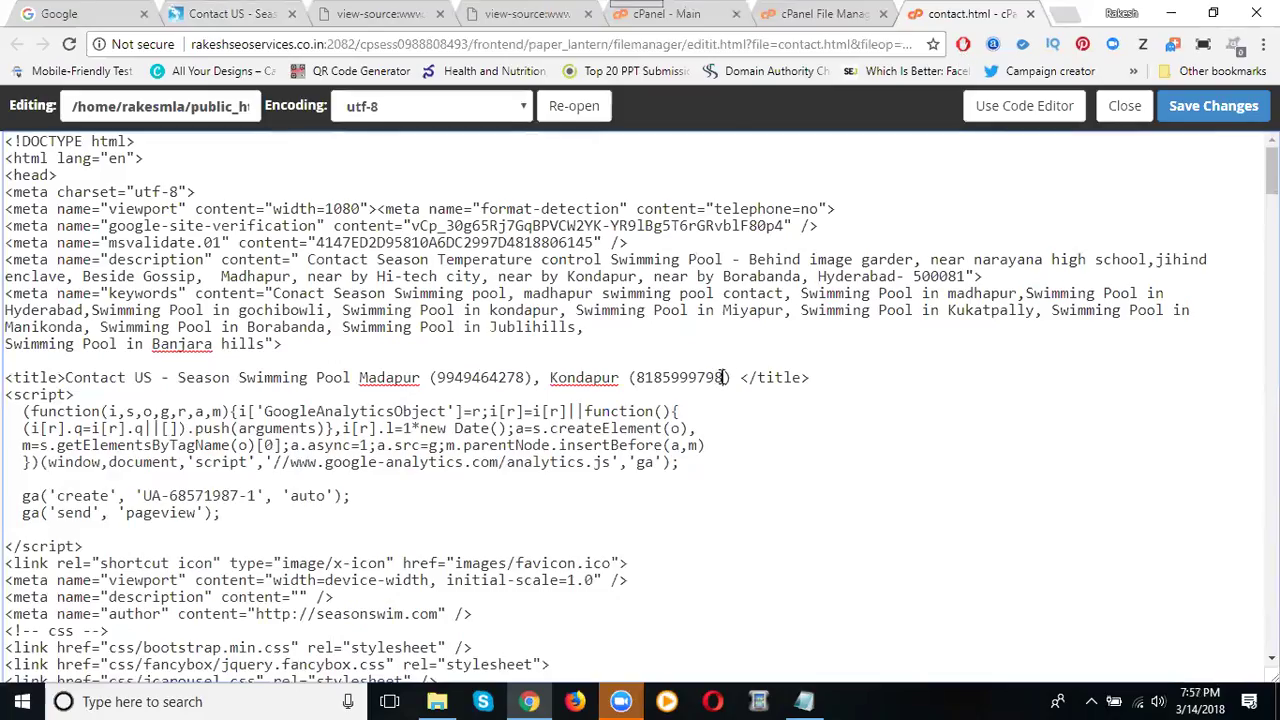
pyautogui.click(634, 378)
pyautogui.click(528, 378)
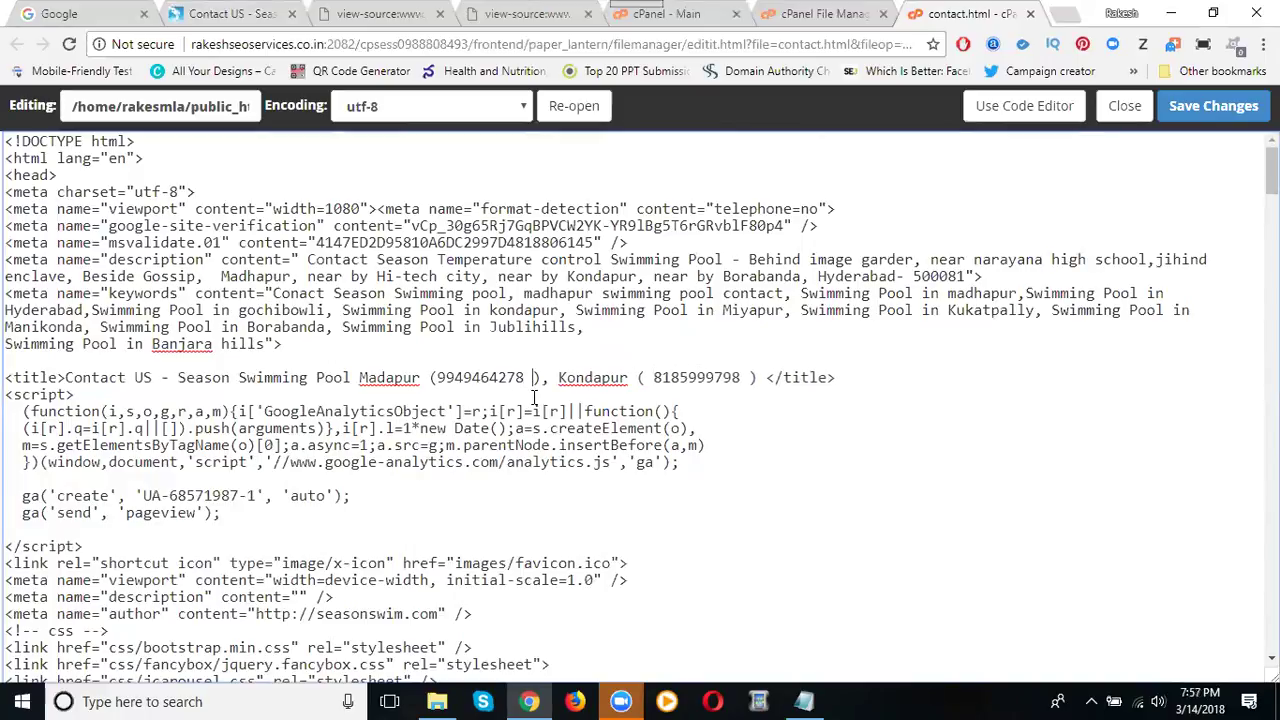
pyautogui.click(431, 380)
pyautogui.click(437, 378)
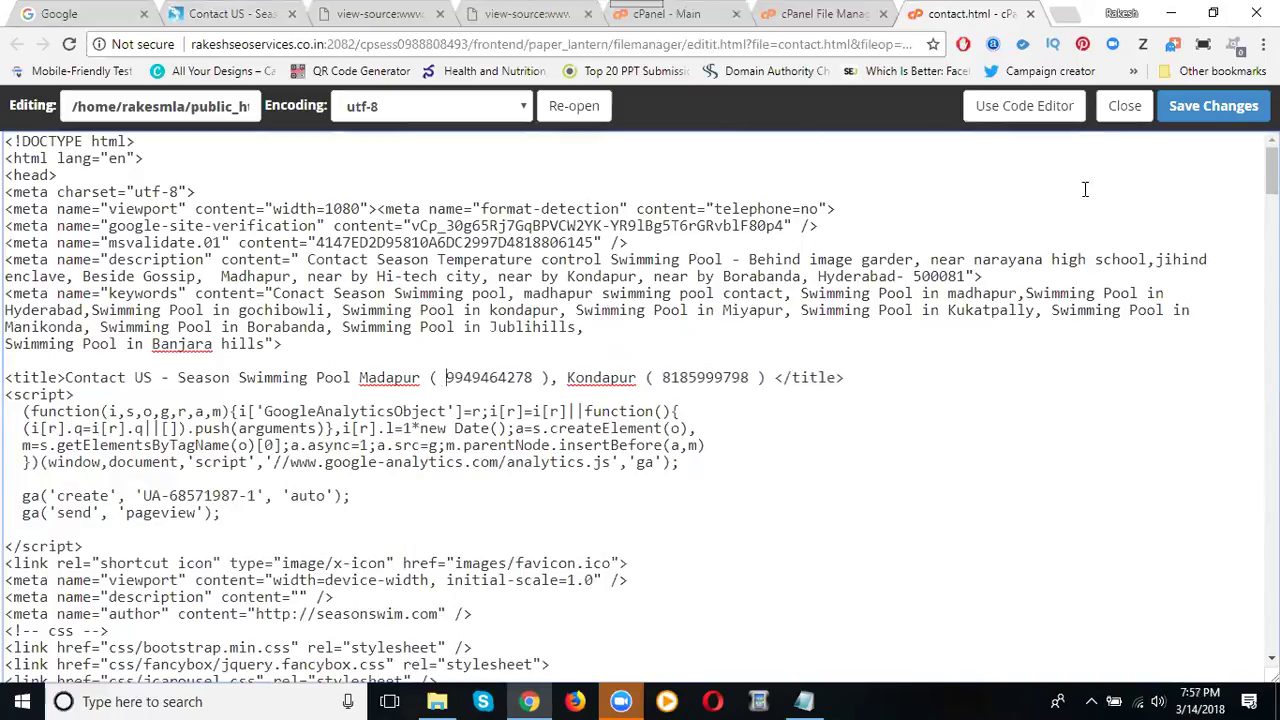
pyautogui.click(1190, 112)
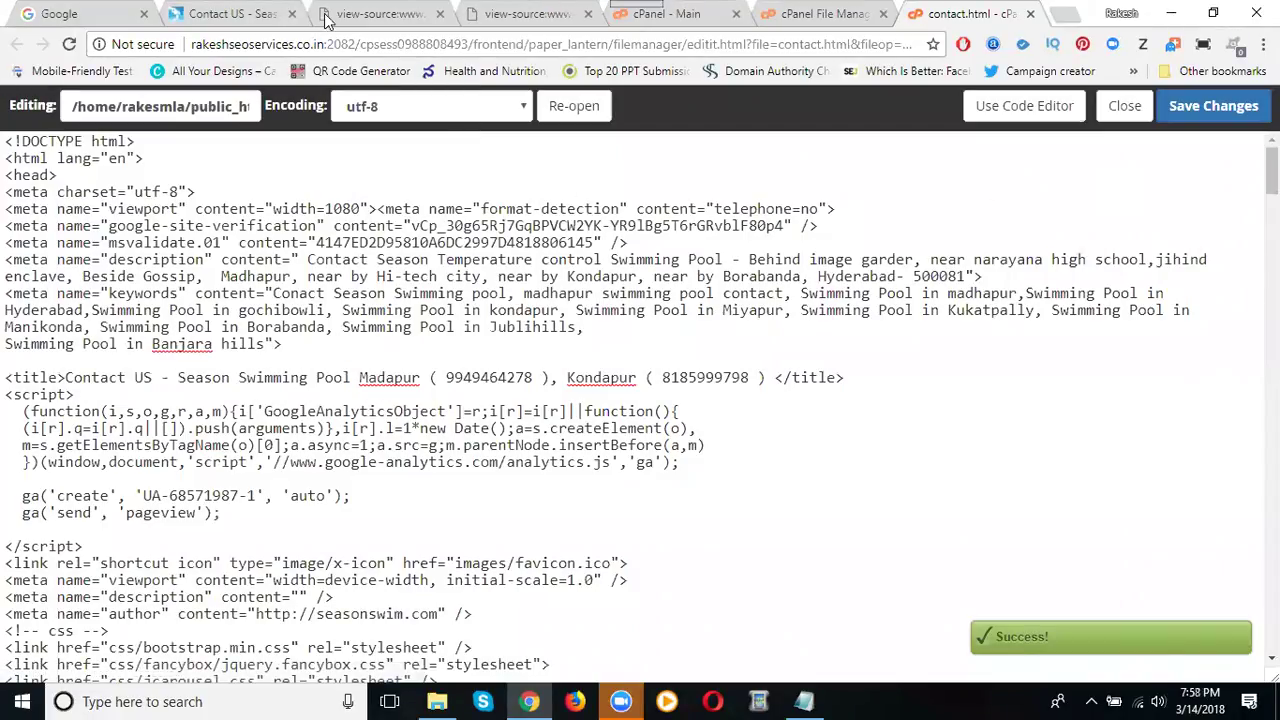
# Step: Reload the live contact page source to check the title, then return to the editor
pyautogui.click(358, 14)
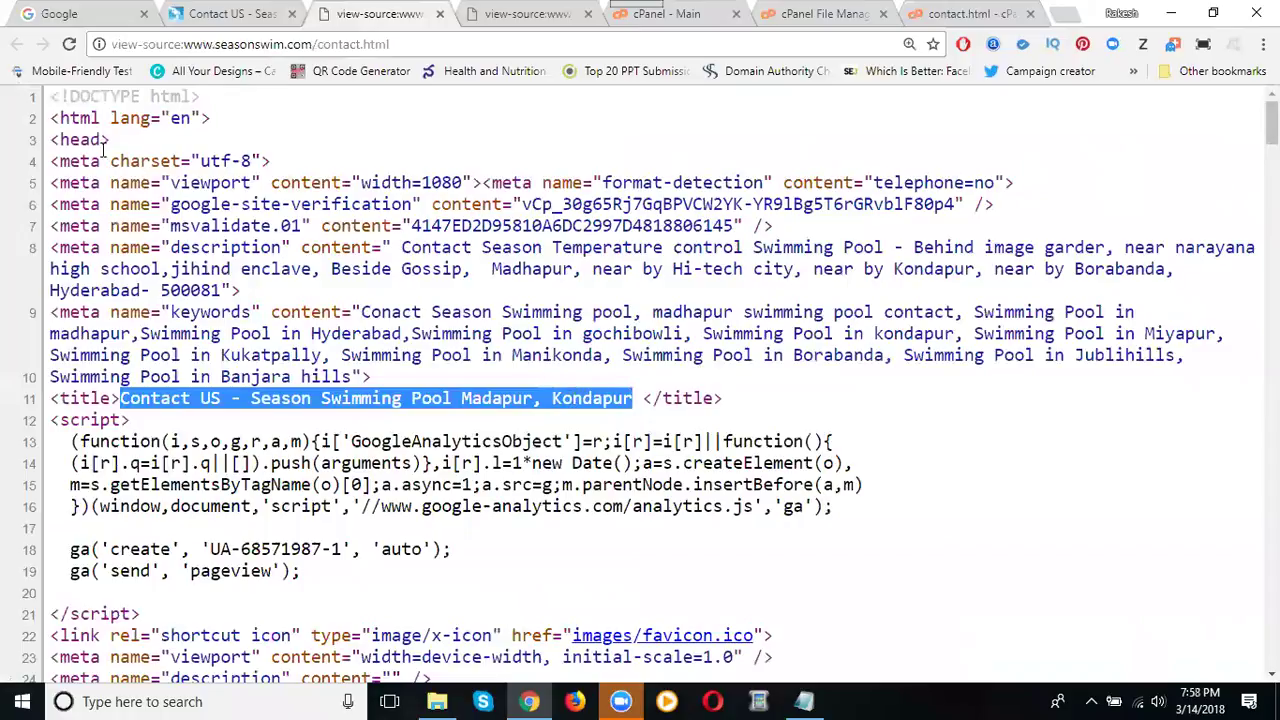
pyautogui.click(66, 45)
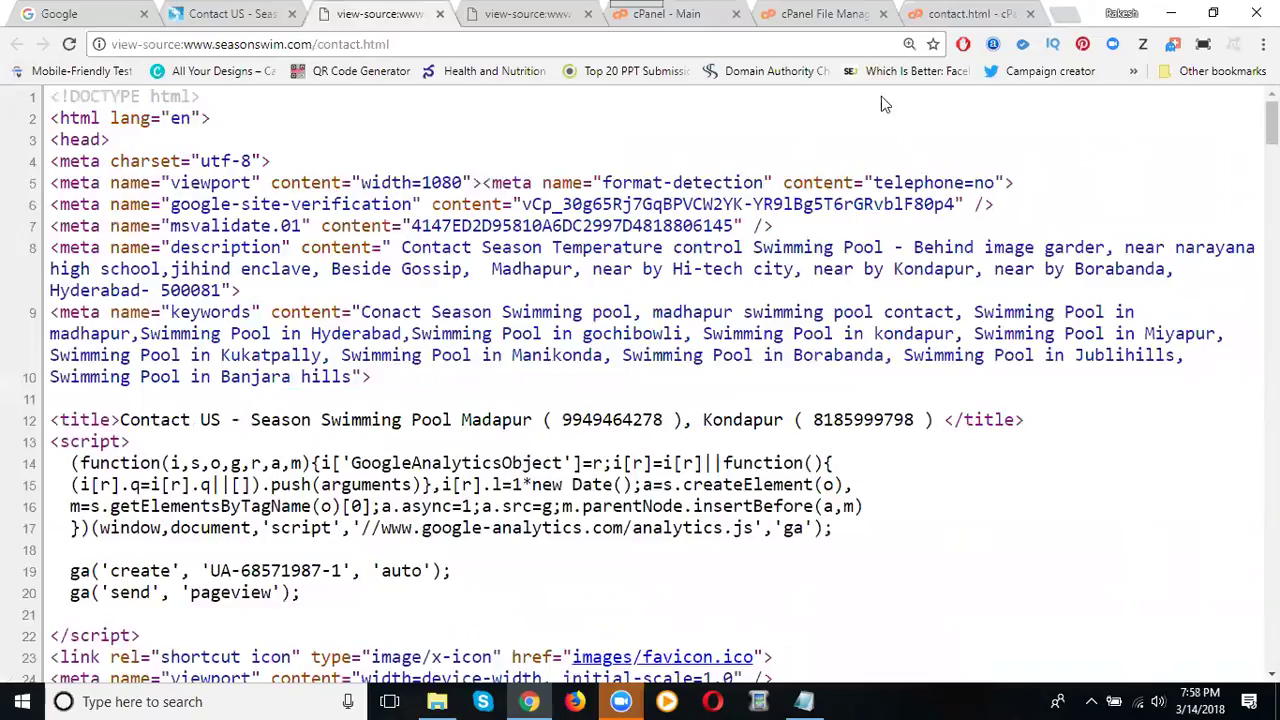
pyautogui.click(963, 10)
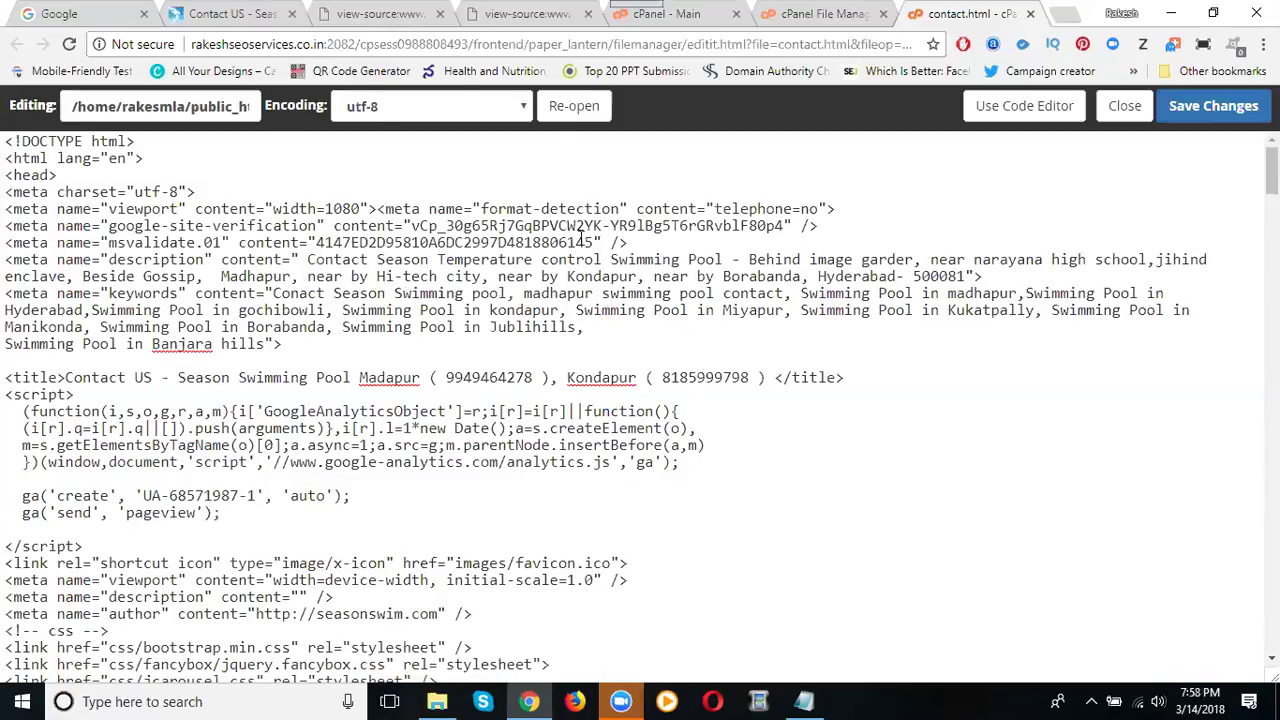
pyautogui.doubleClick(492, 377)
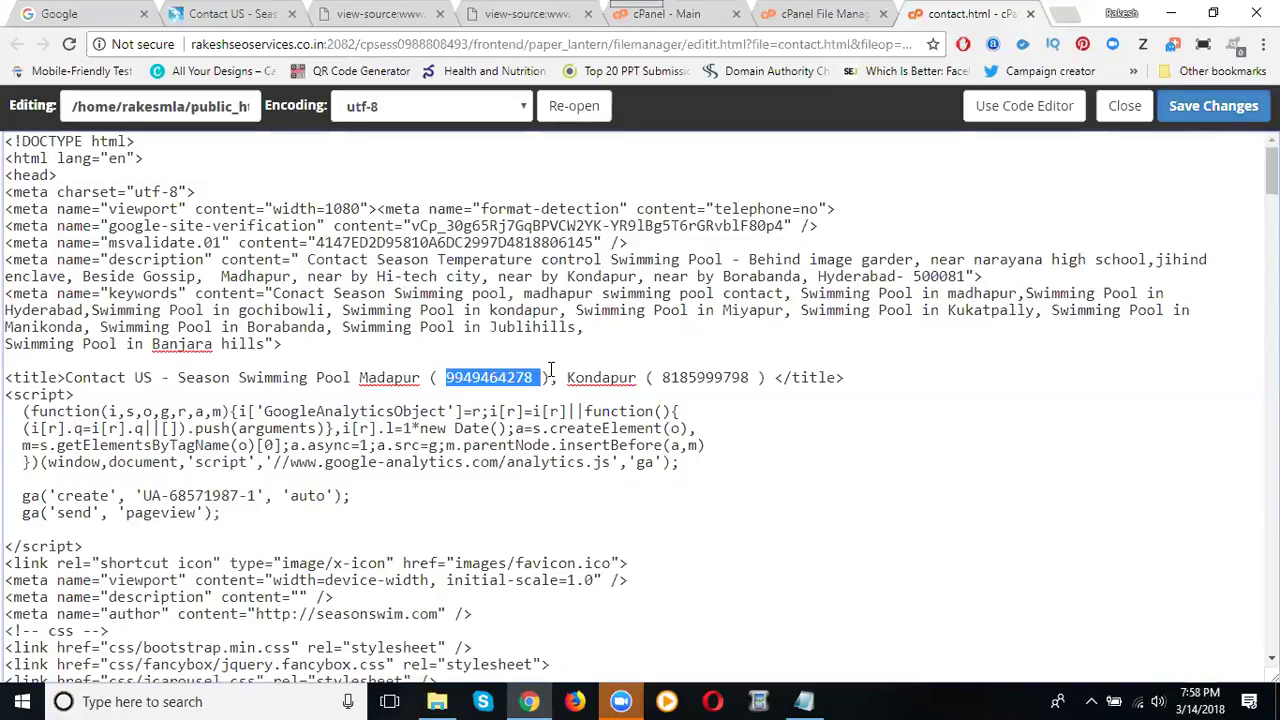
pyautogui.moveTo(549, 377)
pyautogui.mouseDown()
pyautogui.moveTo(434, 377)
pyautogui.moveTo(433, 359)
pyautogui.mouseUp()
pyautogui.hotkey('ctrl', 'c')
pyautogui.click(1001, 274)
pyautogui.press('Return')
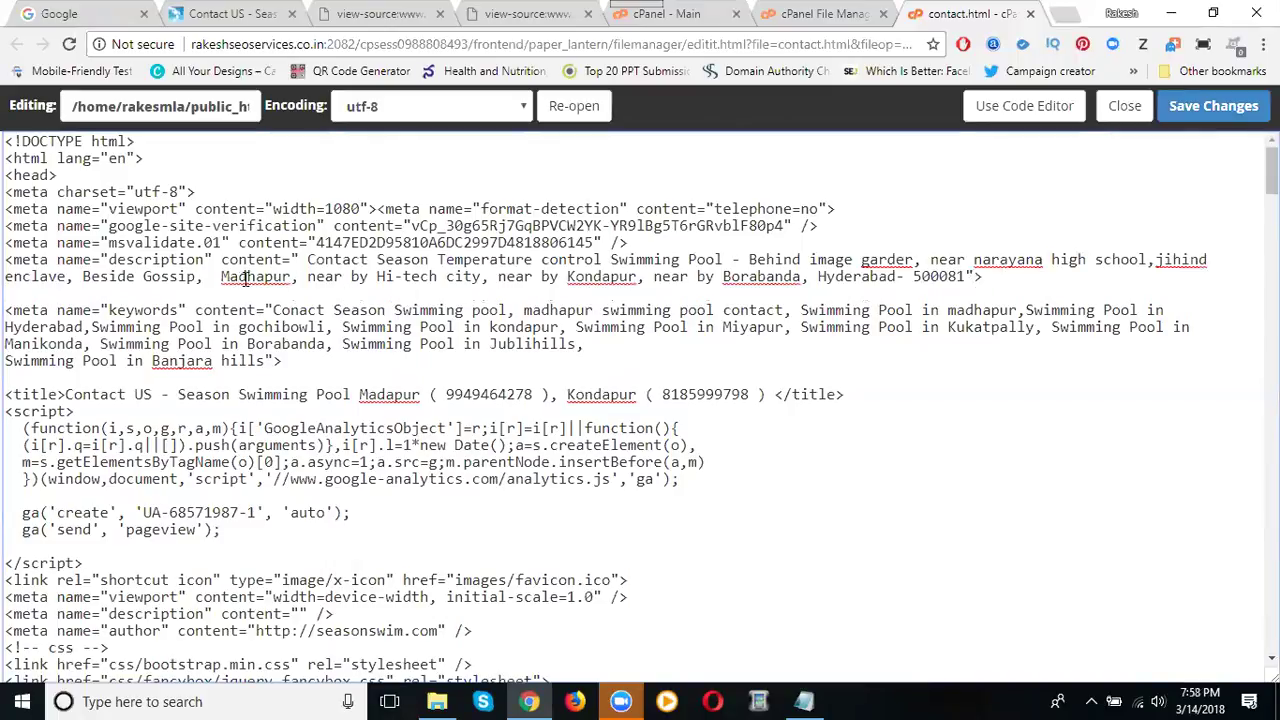
pyautogui.click(293, 278)
pyautogui.write('()')
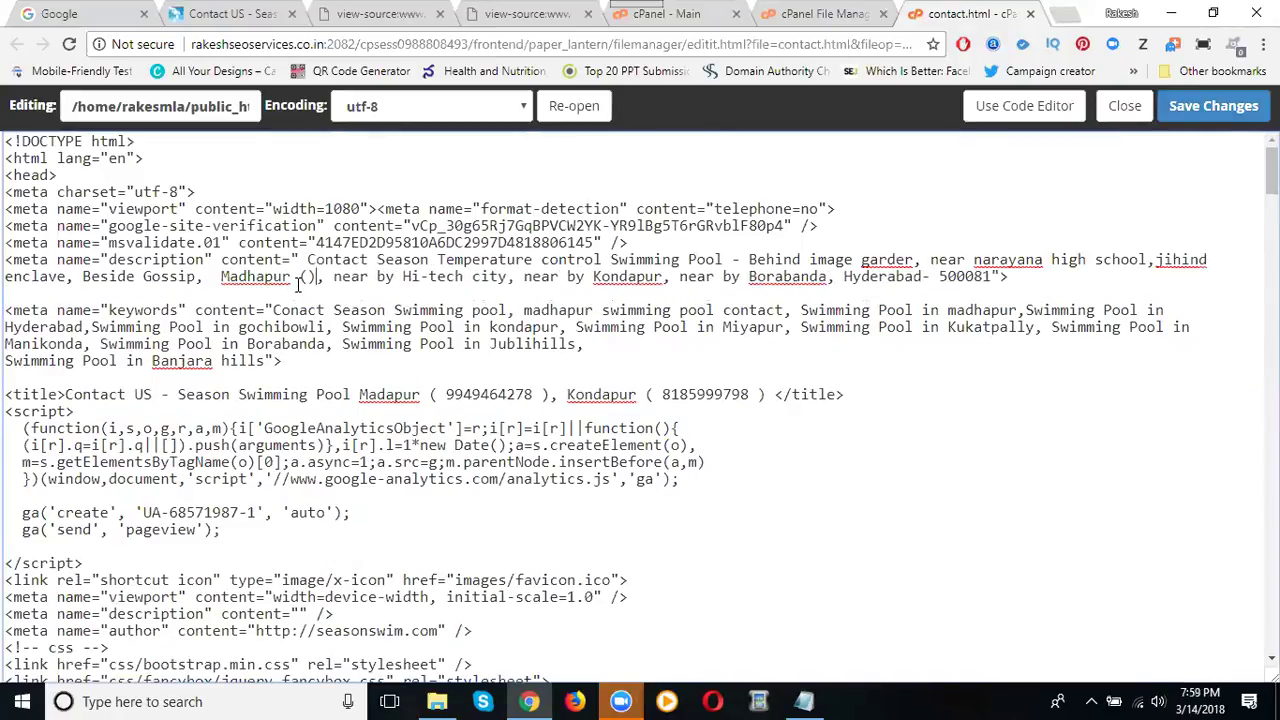
pyautogui.press('Left')
pyautogui.hotkey('ctrl', 'v')
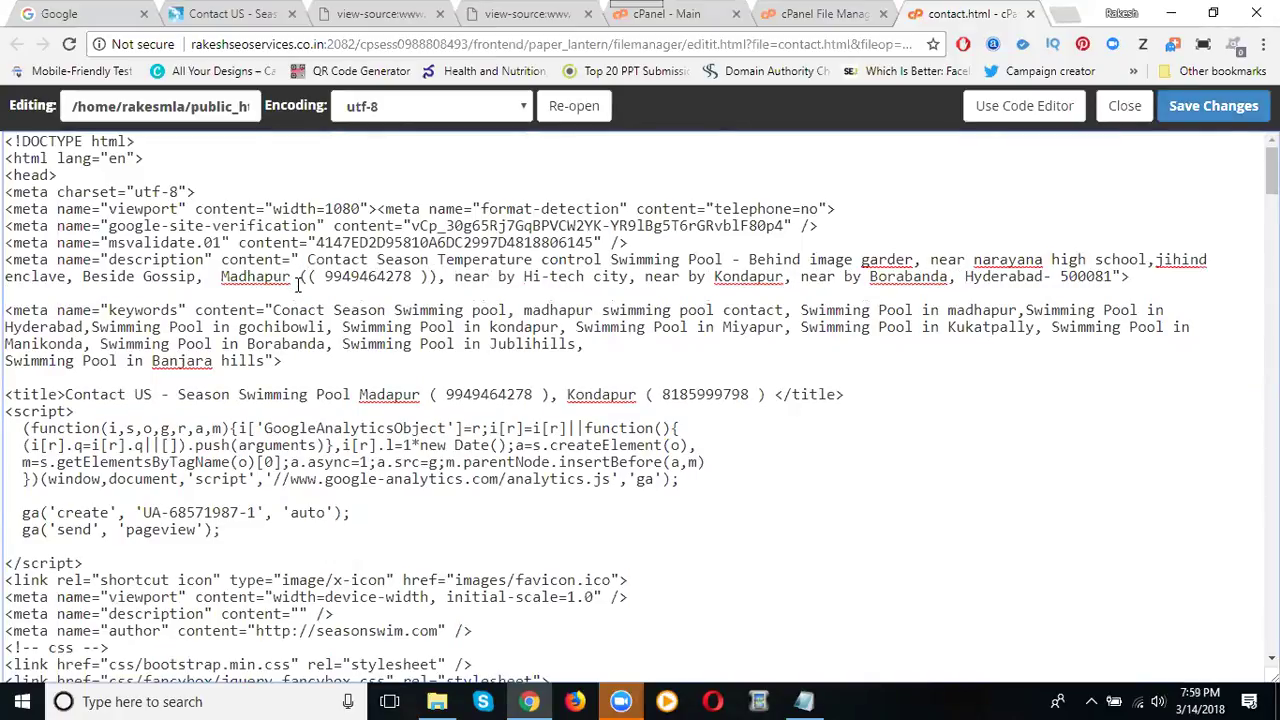
pyautogui.click(316, 278)
pyautogui.press('Delete')
pyautogui.press('Delete')
pyautogui.click(419, 278)
pyautogui.press('BackSpace')
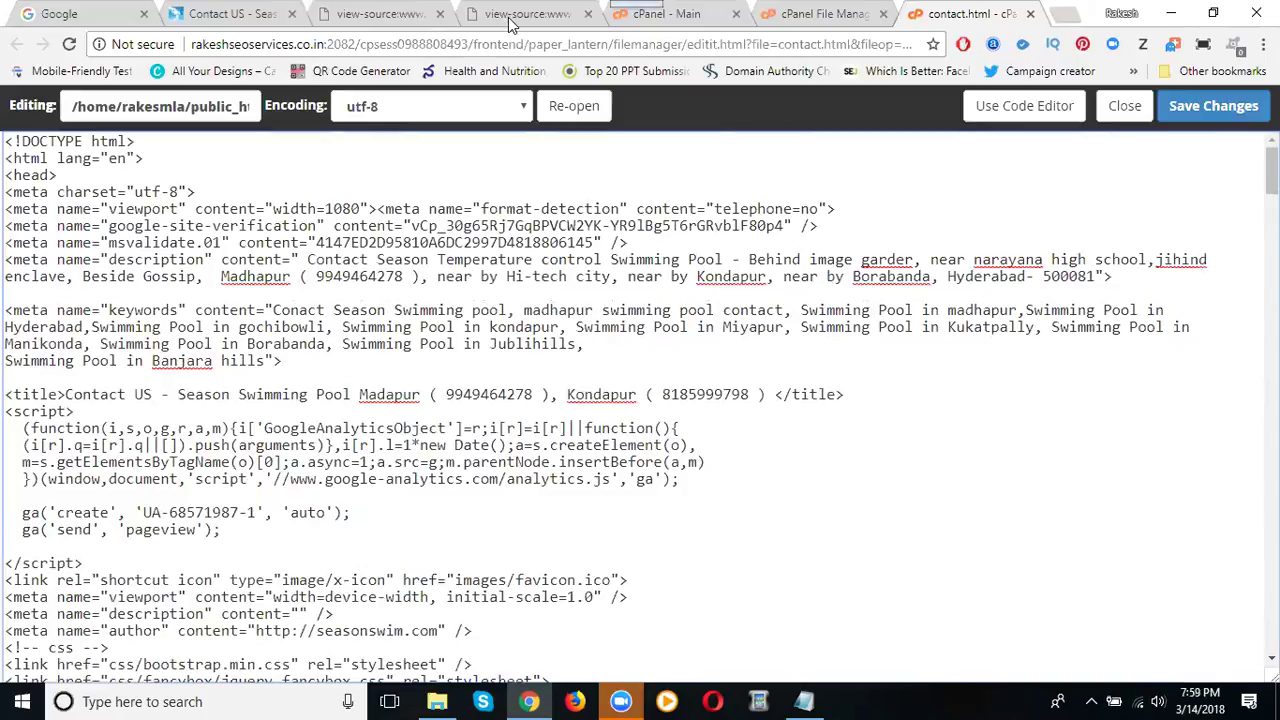
pyautogui.click(588, 14)
pyautogui.click(430, 12)
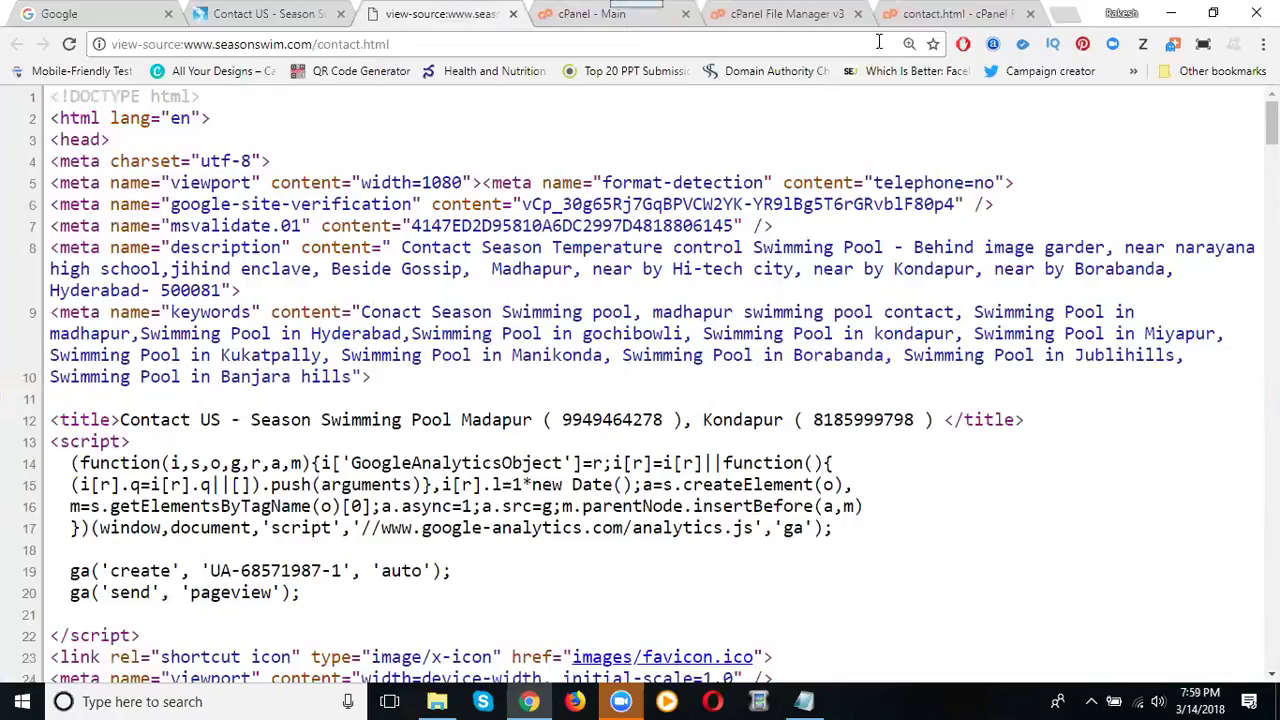
pyautogui.click(935, 14)
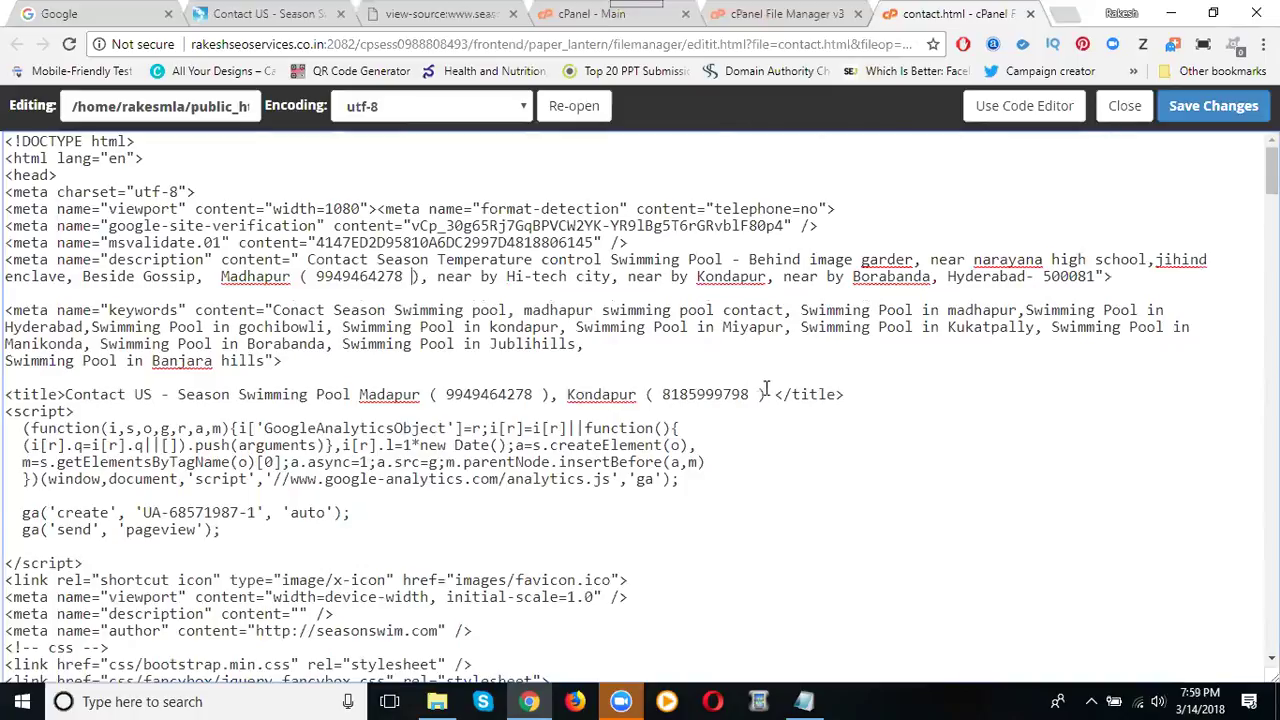
pyautogui.moveTo(765, 393); pyautogui.dragTo(648, 394)
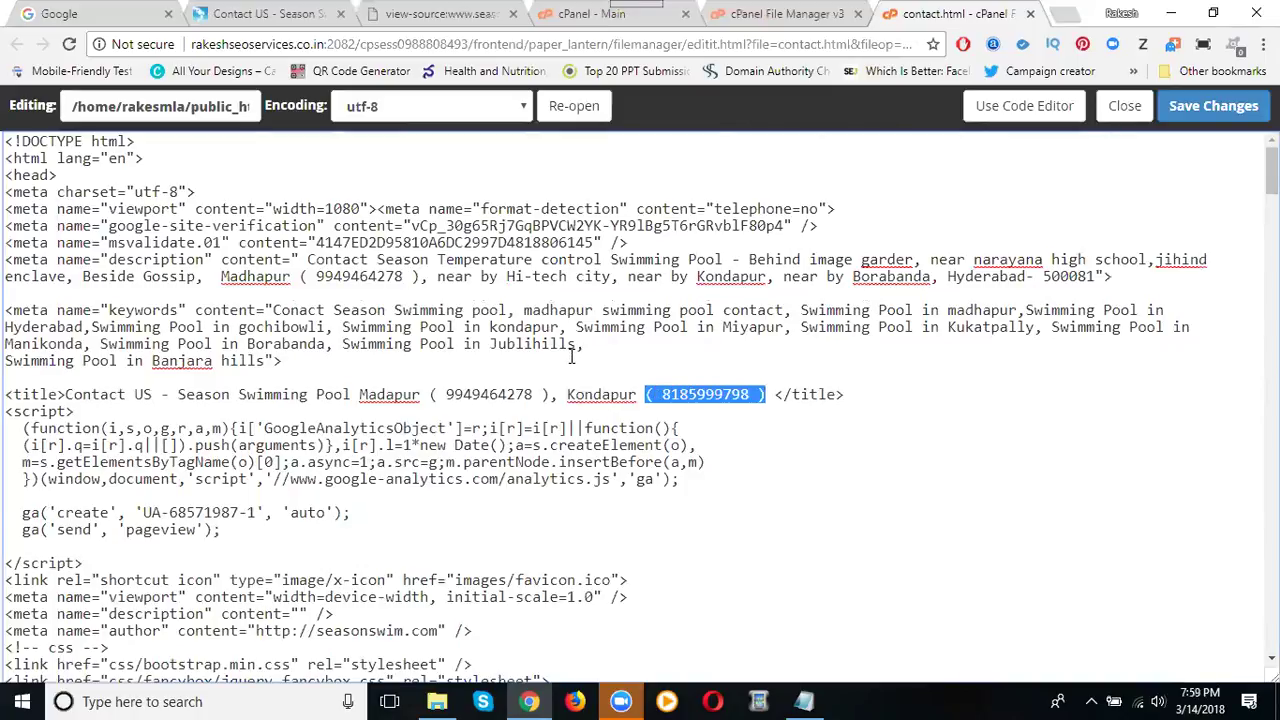
pyautogui.click(766, 277)
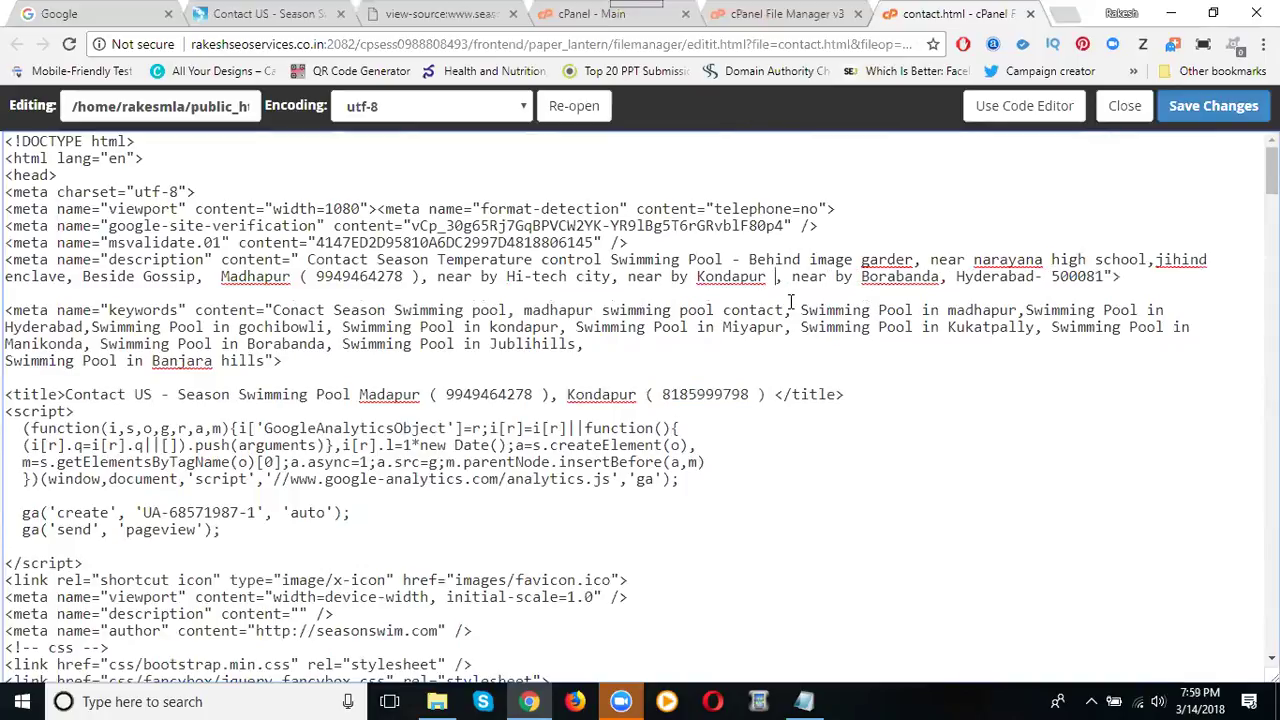
pyautogui.write('(')
pyautogui.hotkey('ctrl', 'v')
pyautogui.write(')')
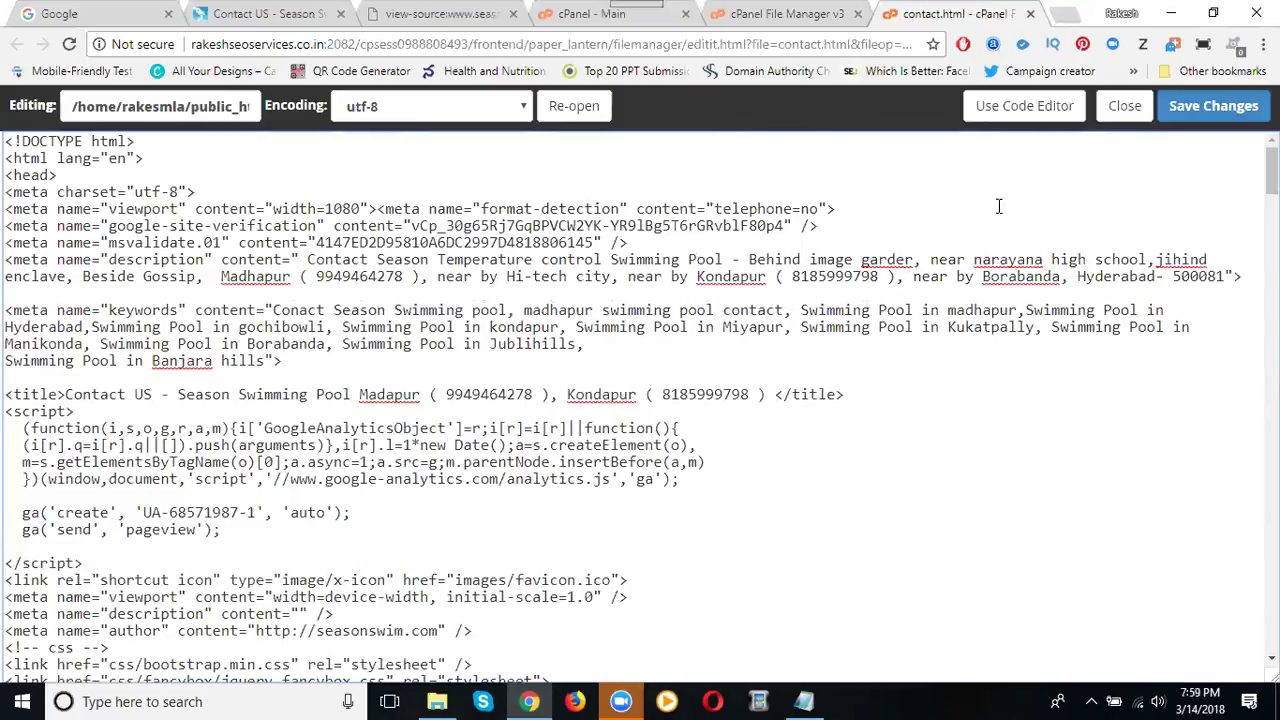
pyautogui.click(1190, 112)
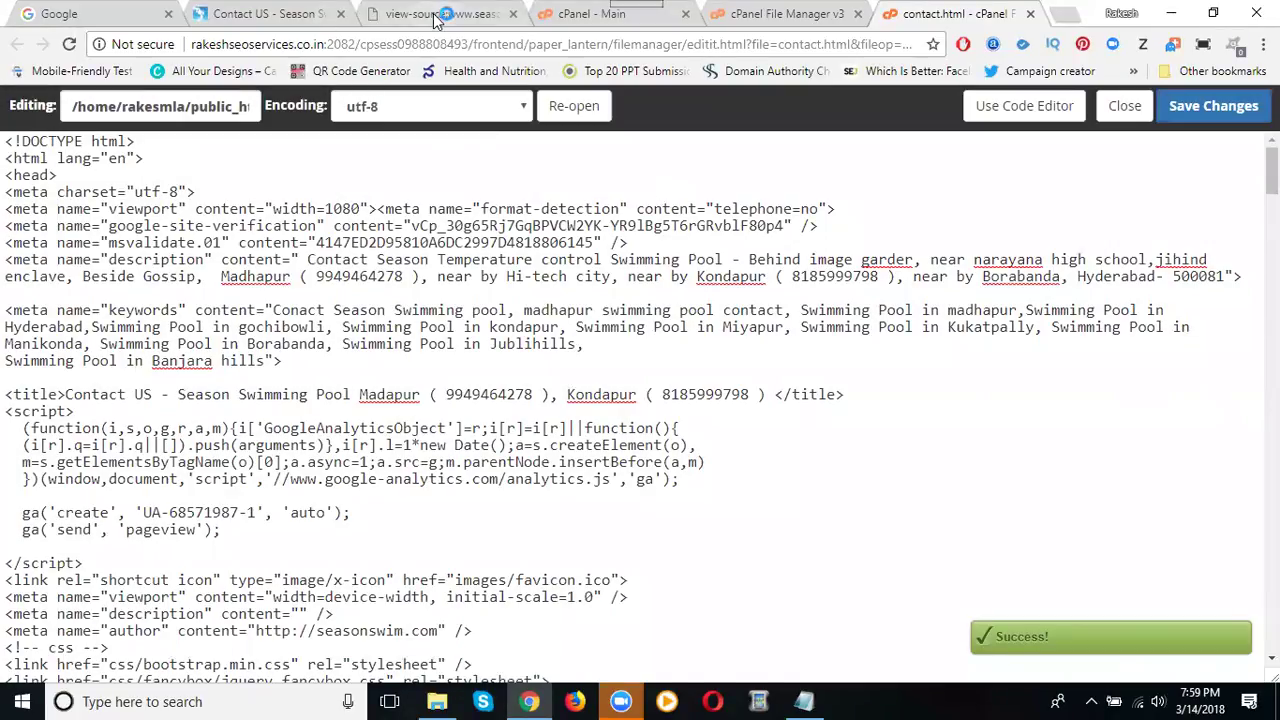
pyautogui.click(440, 14)
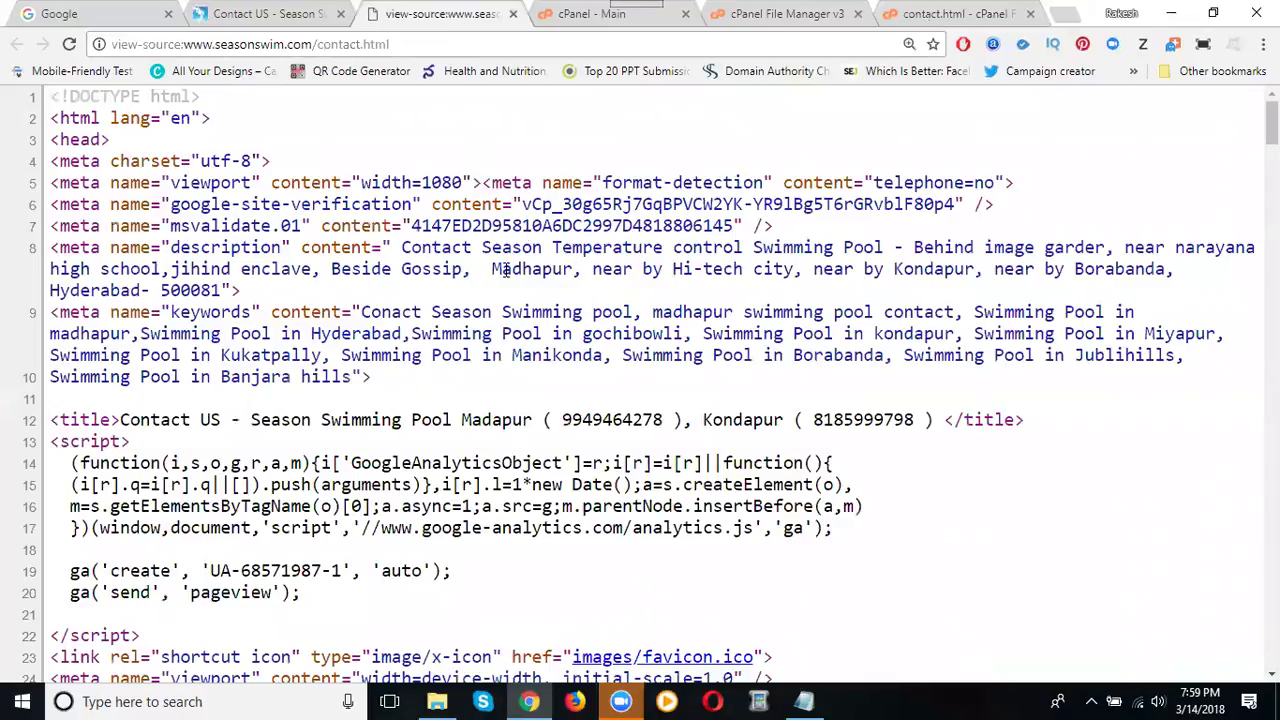
pyautogui.moveTo(490, 270); pyautogui.dragTo(1004, 270)
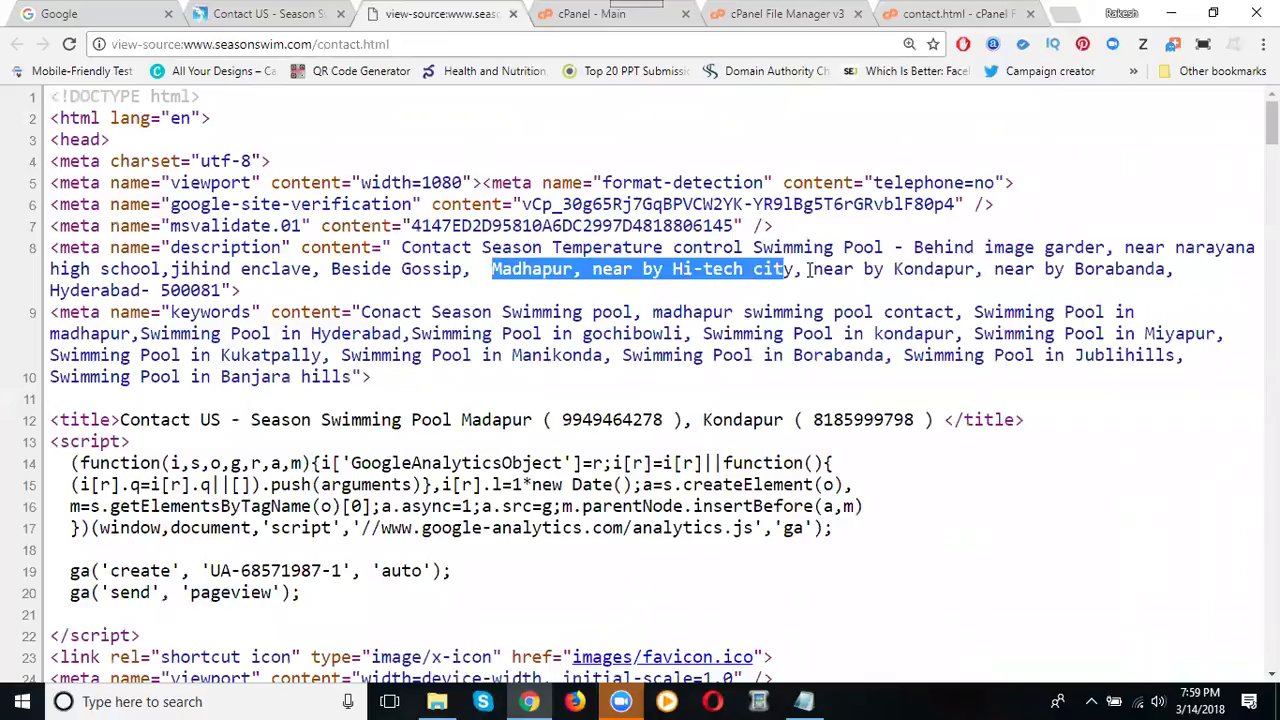
pyautogui.click(69, 44)
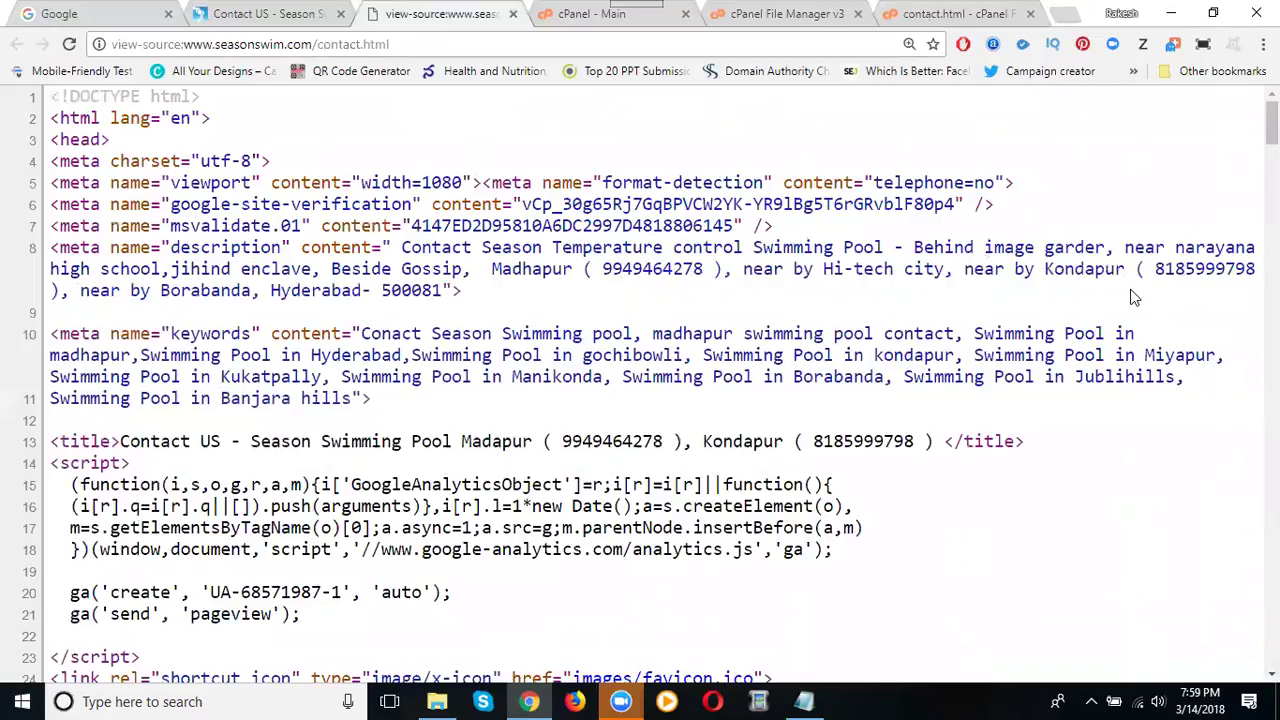
pyautogui.click(281, 15)
pyautogui.moveTo(258, 230); pyautogui.dragTo(507, 235)
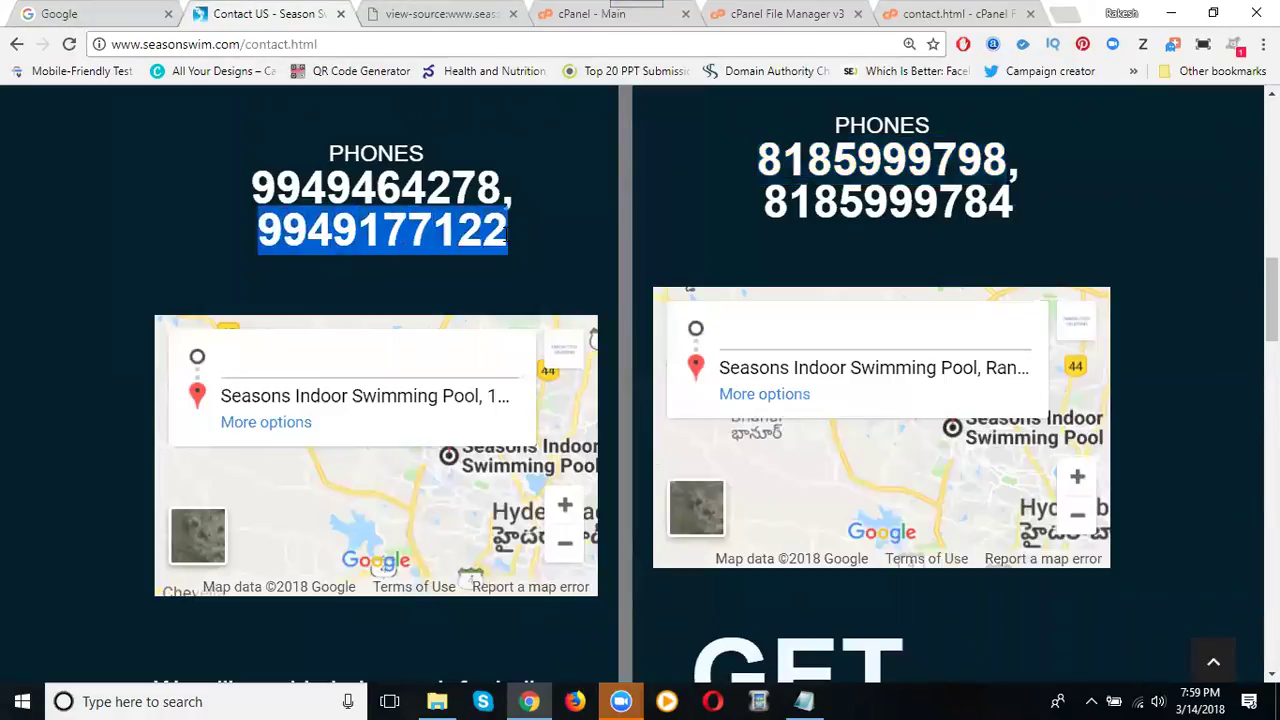
pyautogui.click(900, 14)
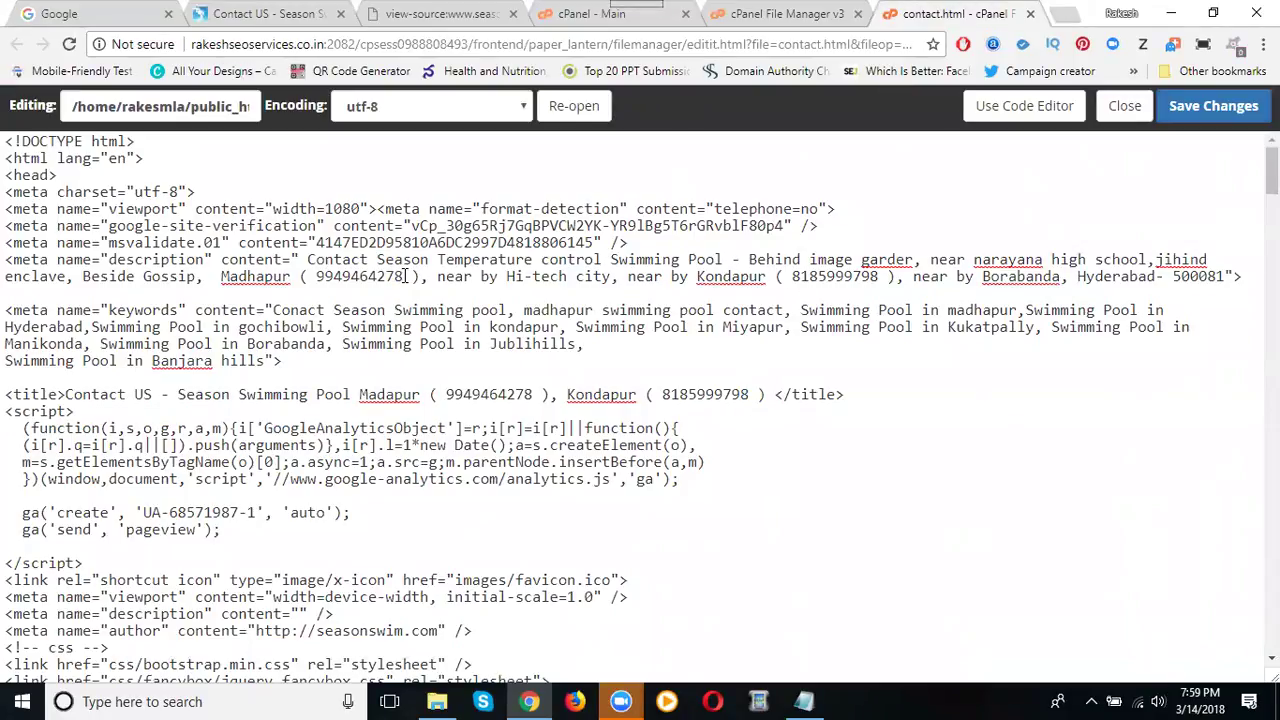
pyautogui.moveTo(404, 277); pyautogui.dragTo(314, 278)
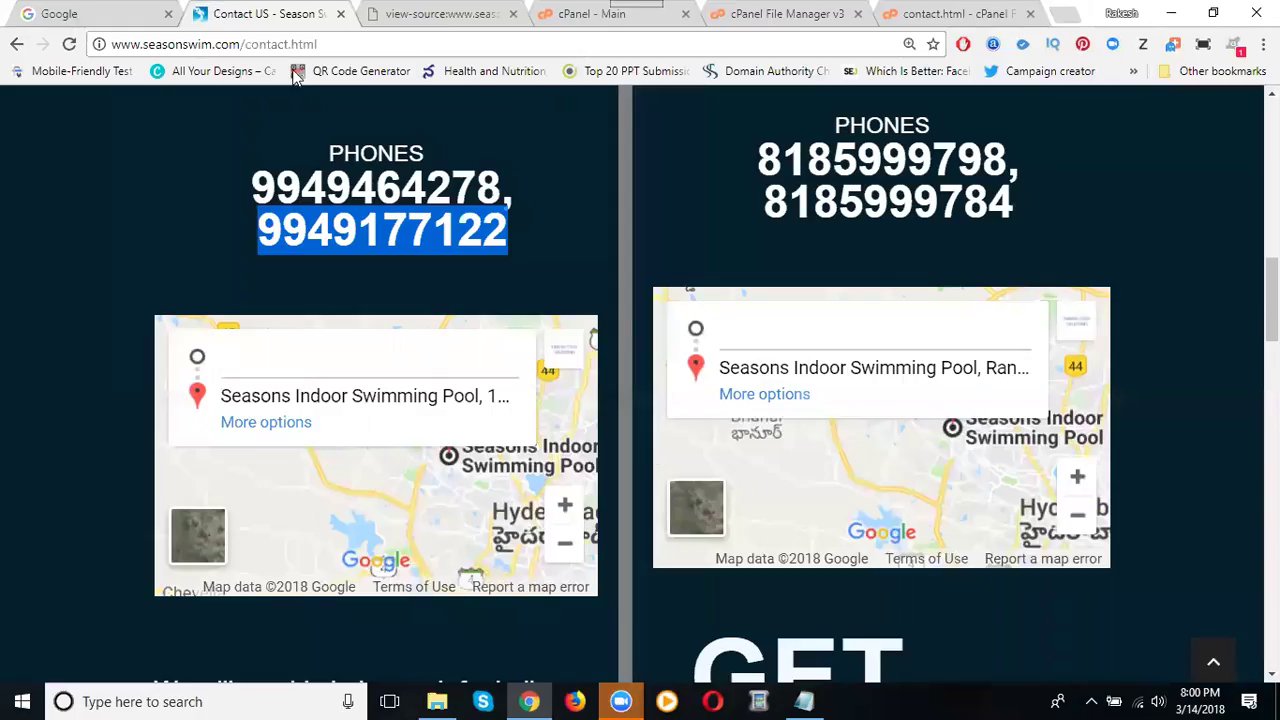
pyautogui.click(218, 14)
pyautogui.moveTo(768, 200); pyautogui.dragTo(1010, 198)
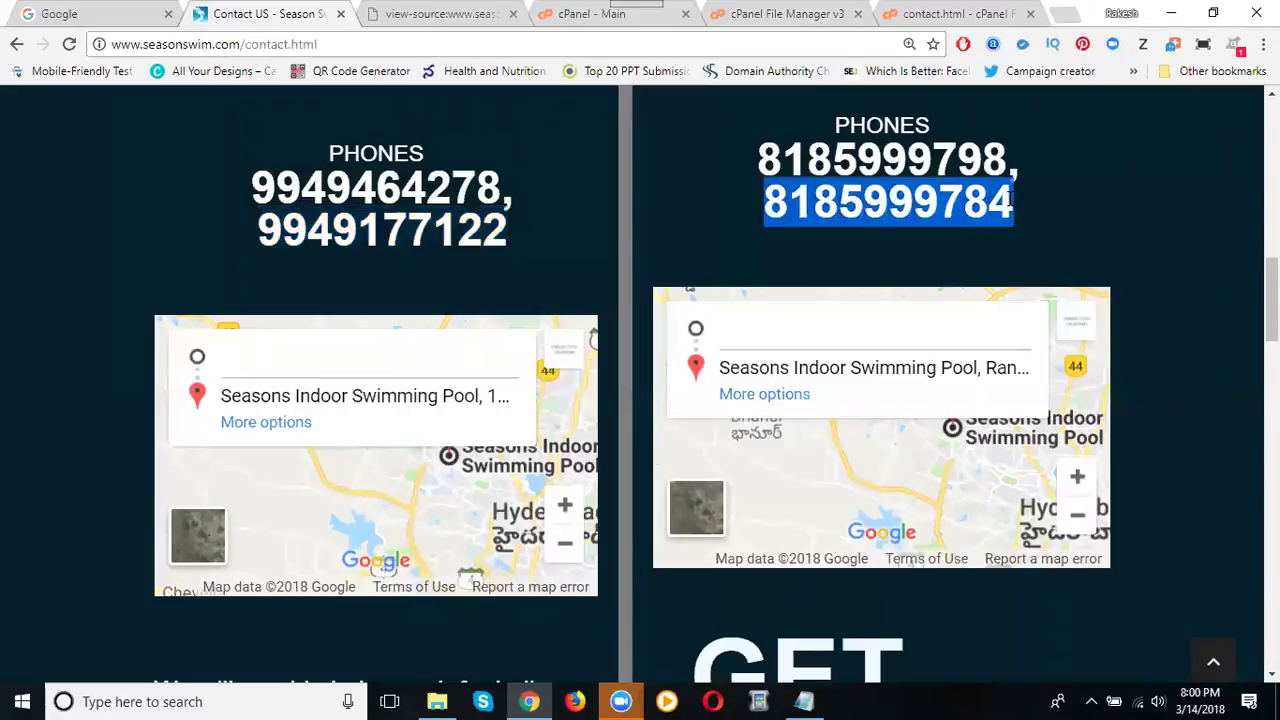
pyautogui.click(955, 14)
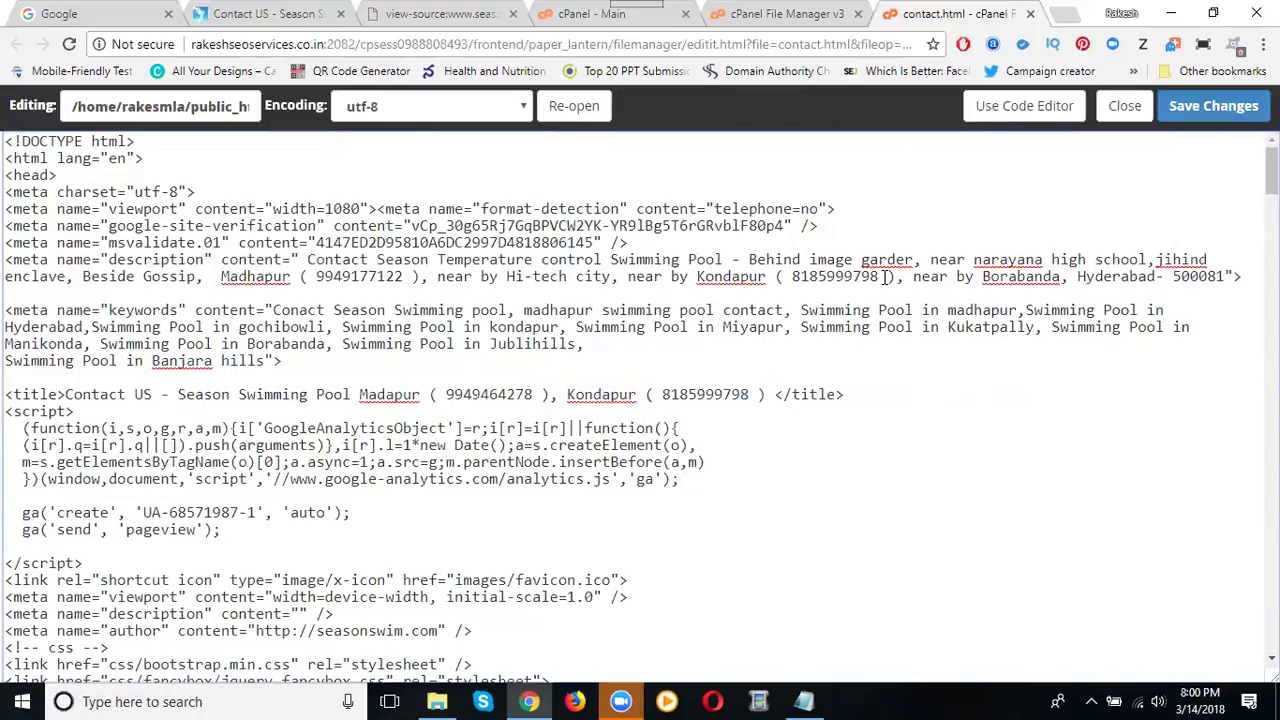
pyautogui.moveTo(881, 277); pyautogui.dragTo(792, 276)
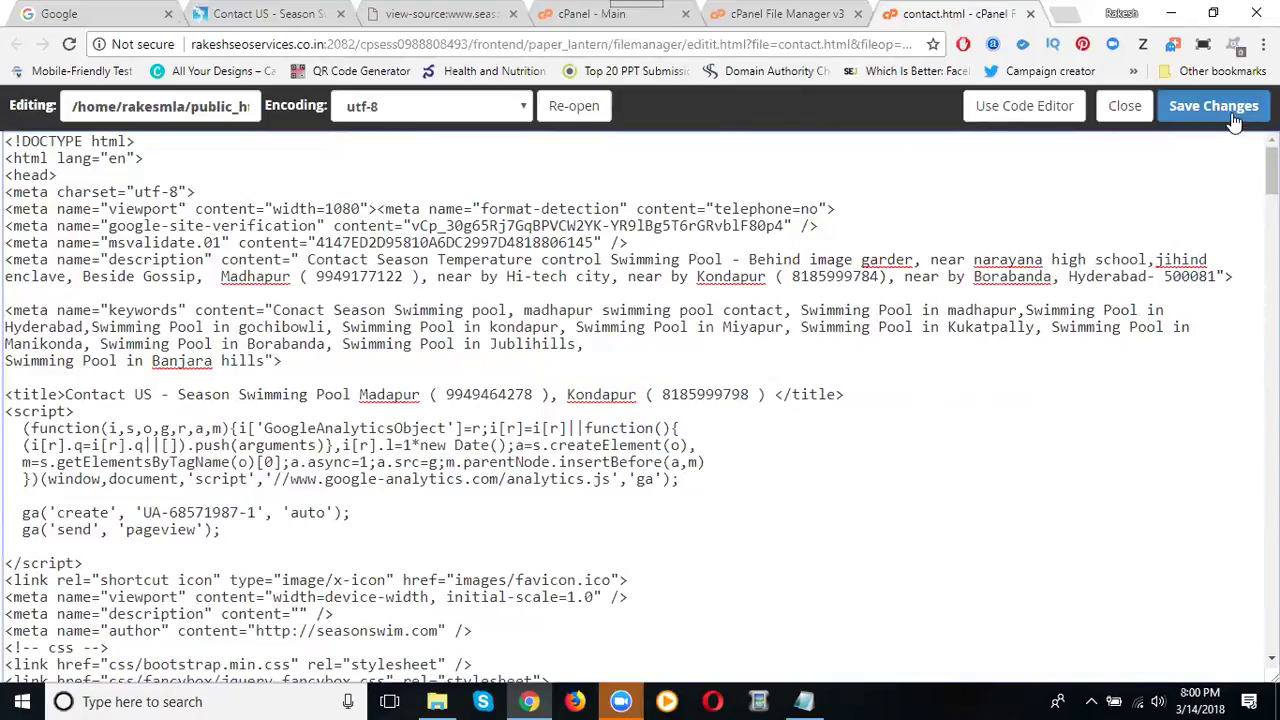
pyautogui.click(1230, 112)
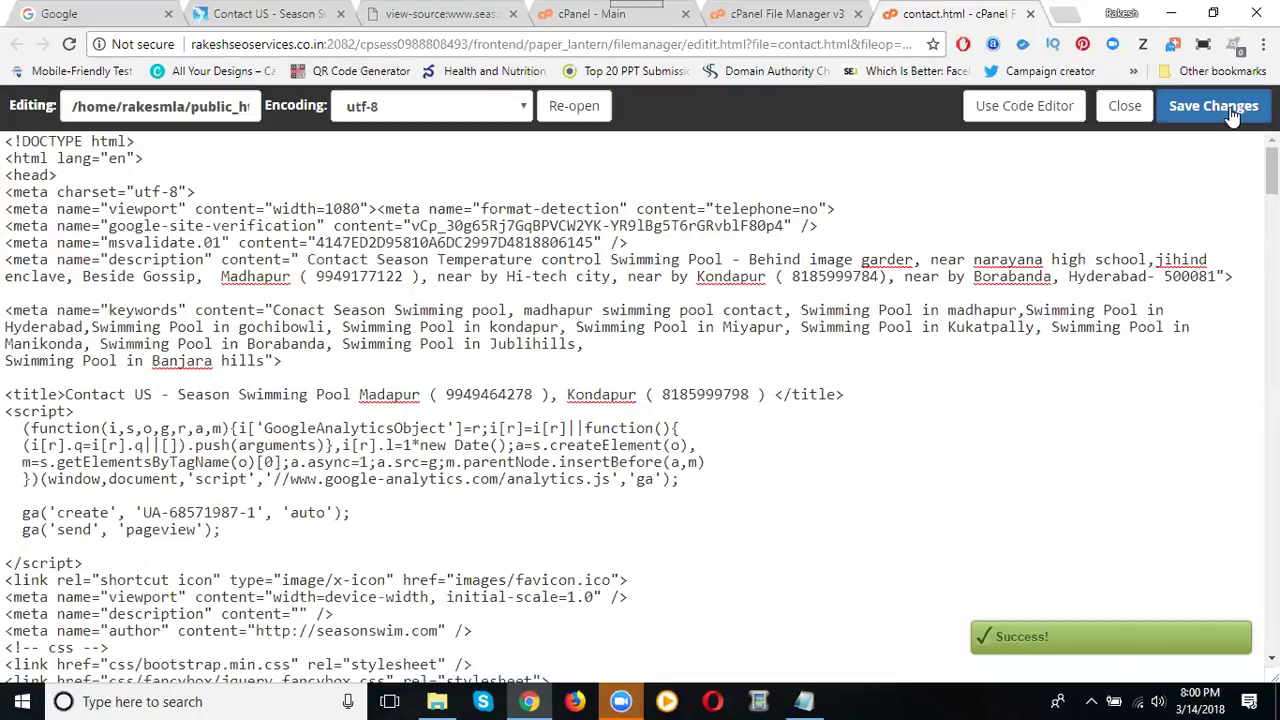
# Step: Search Google for the seasonswim.com contact page address
pyautogui.click(288, 17)
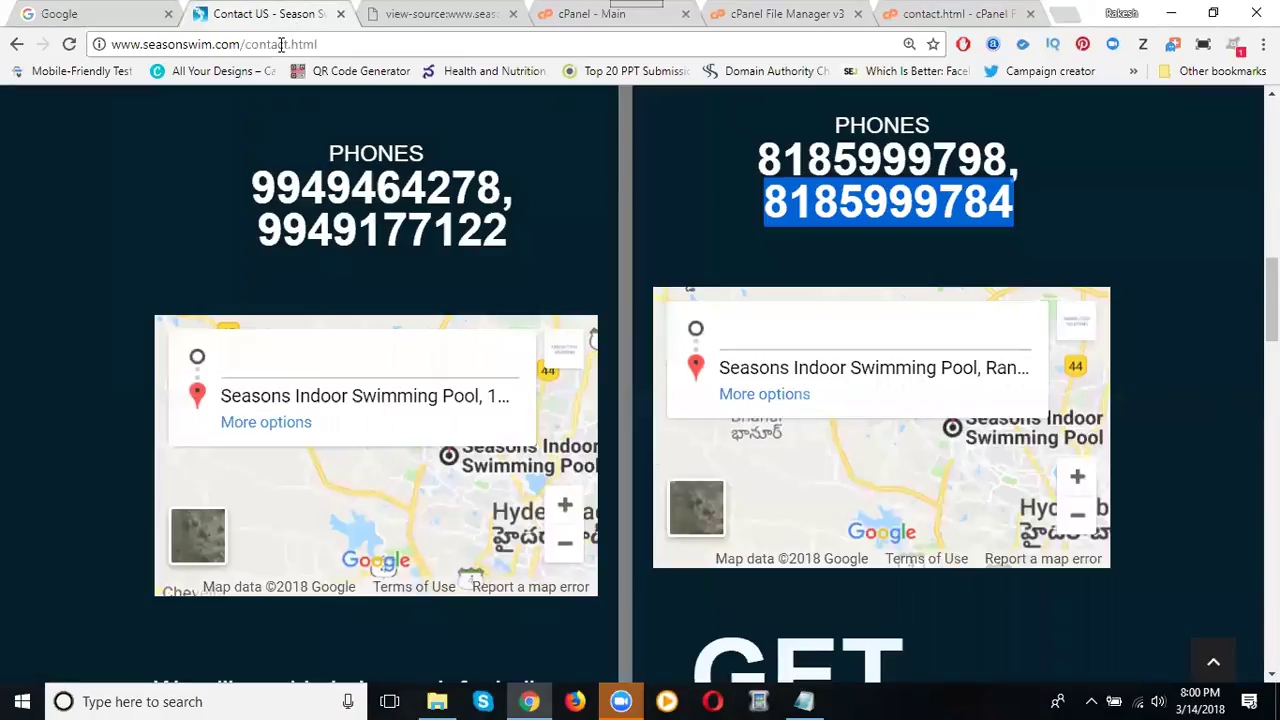
pyautogui.click(281, 46)
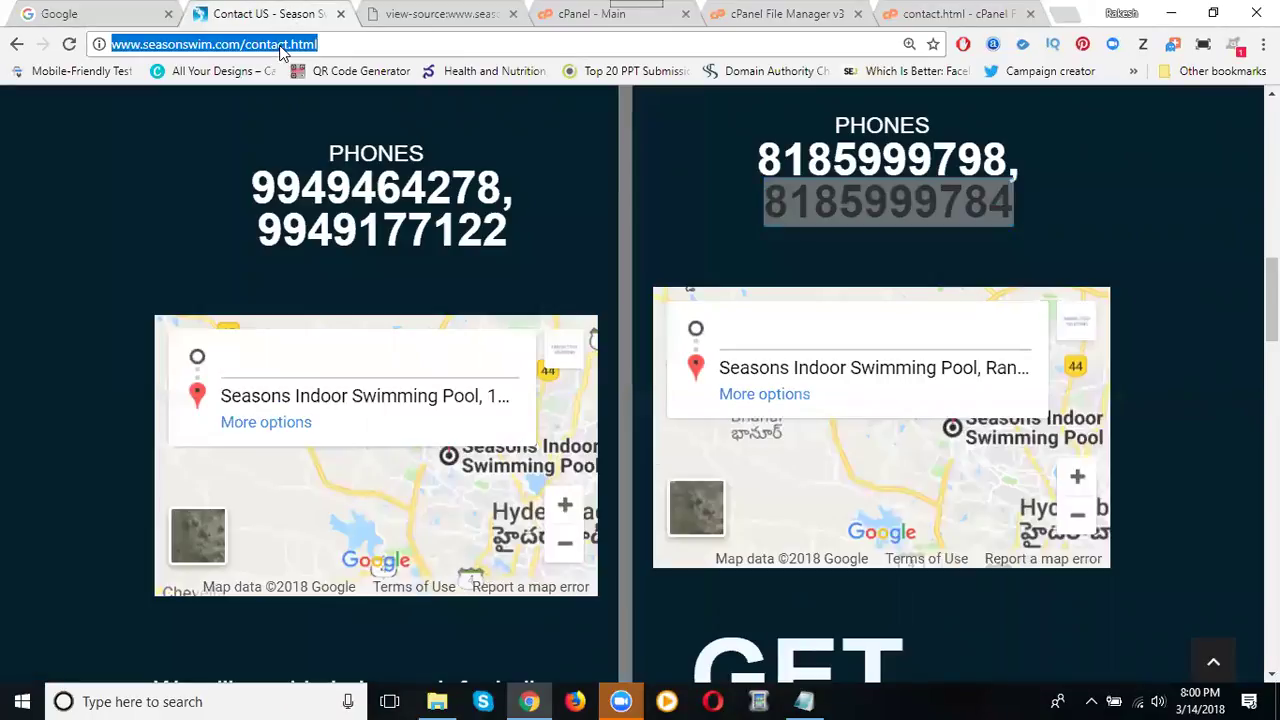
pyautogui.click(100, 13)
pyautogui.click(427, 398)
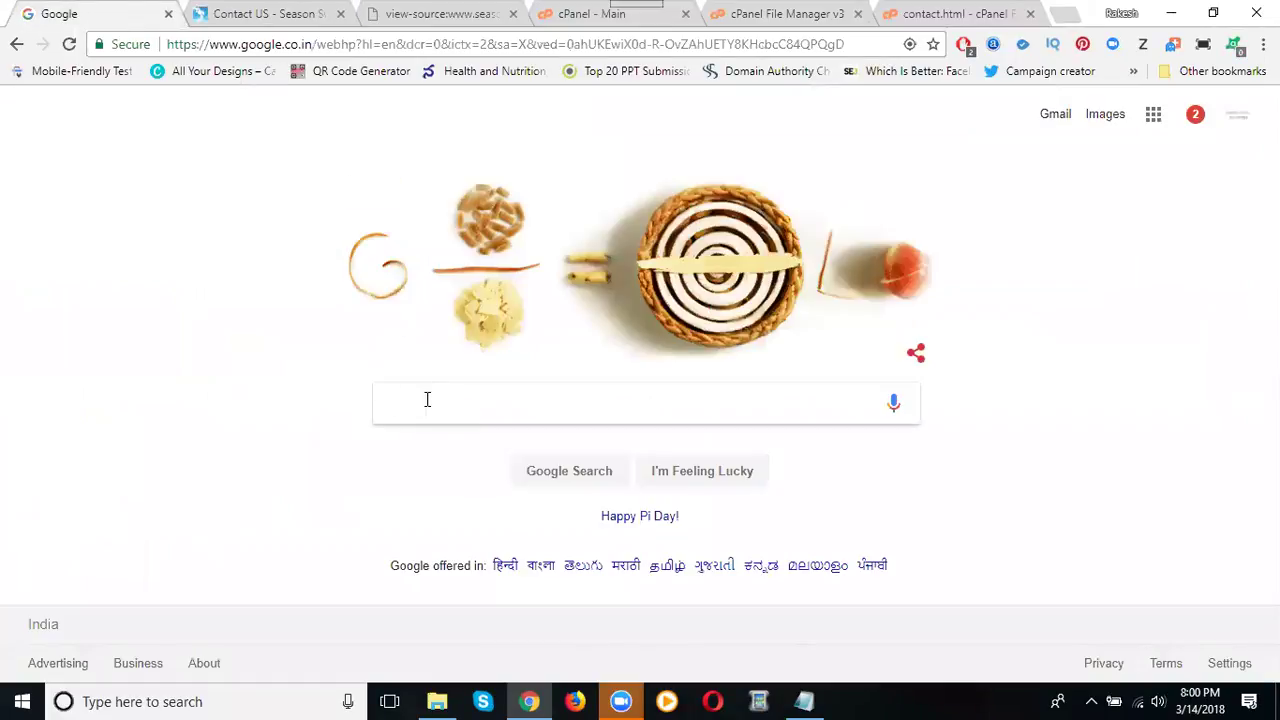
pyautogui.write('http://www.seasonswim.com/contact.html')
pyautogui.press('Return')
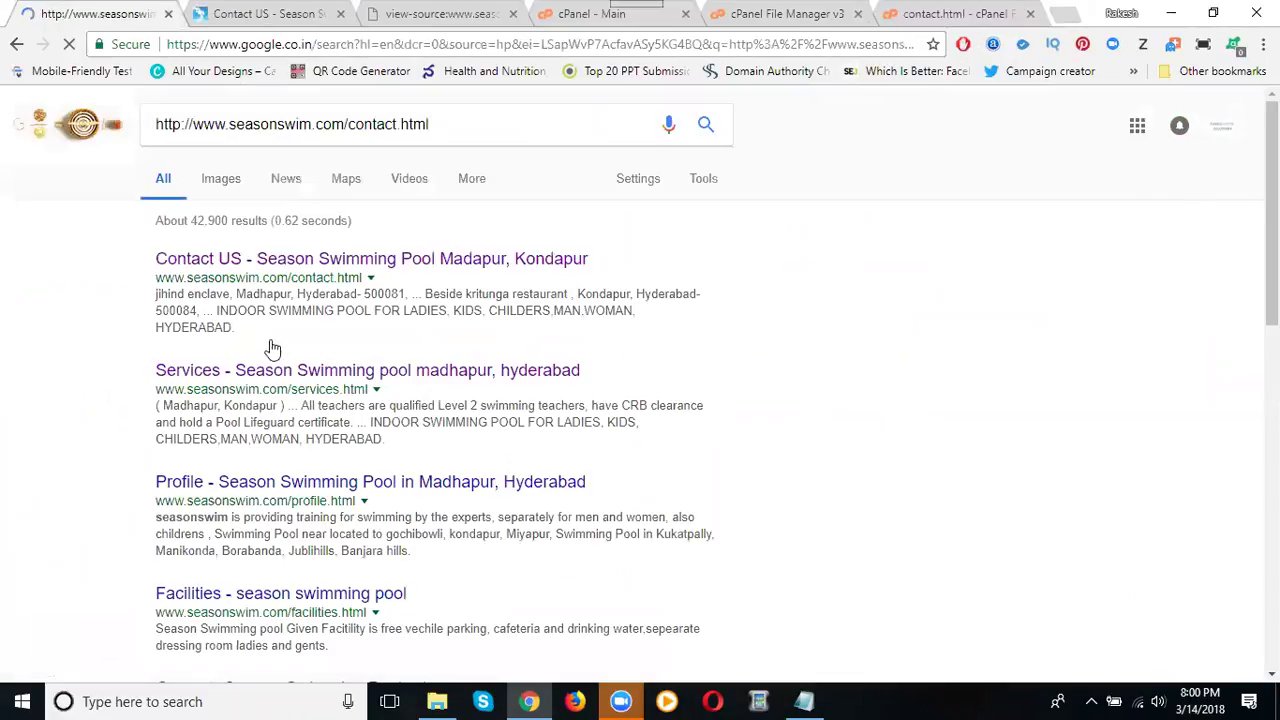
# Step: Review the contact page's Google listing and its snippet text
pyautogui.click(253, 270)
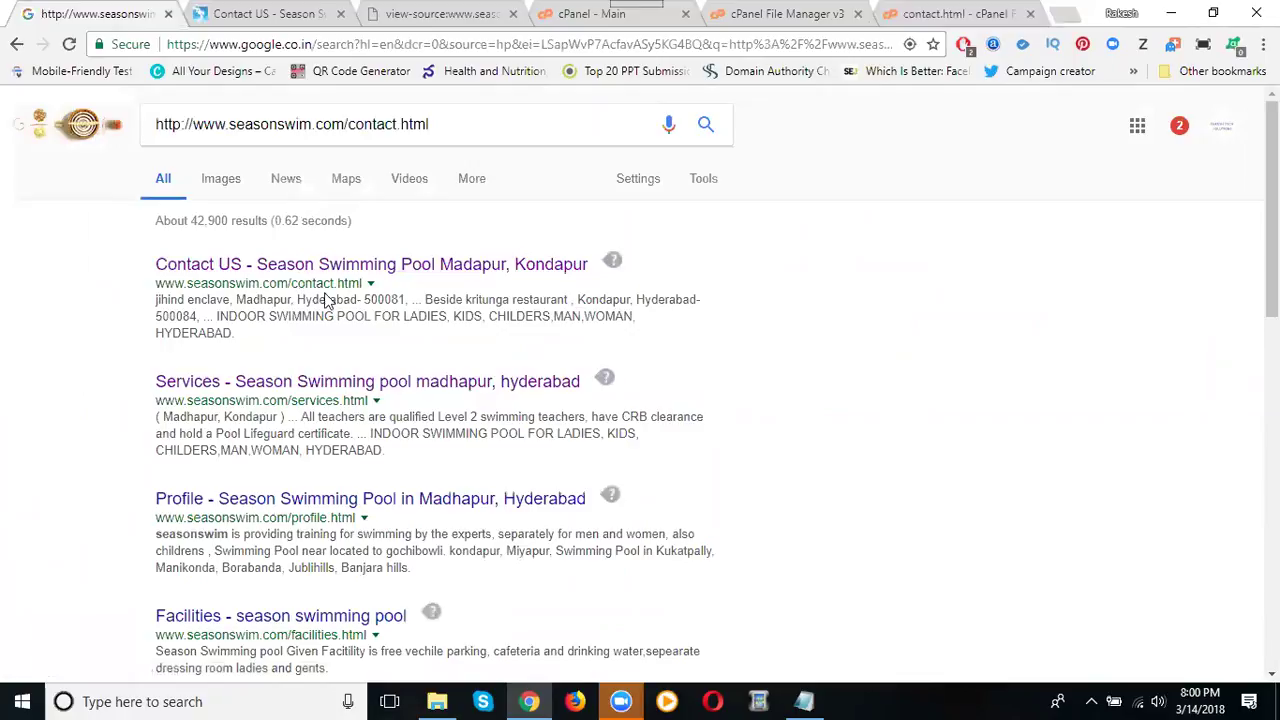
pyautogui.moveTo(406, 299); pyautogui.dragTo(432, 300)
pyautogui.moveTo(197, 316); pyautogui.dragTo(212, 316)
pyautogui.click(48, 113)
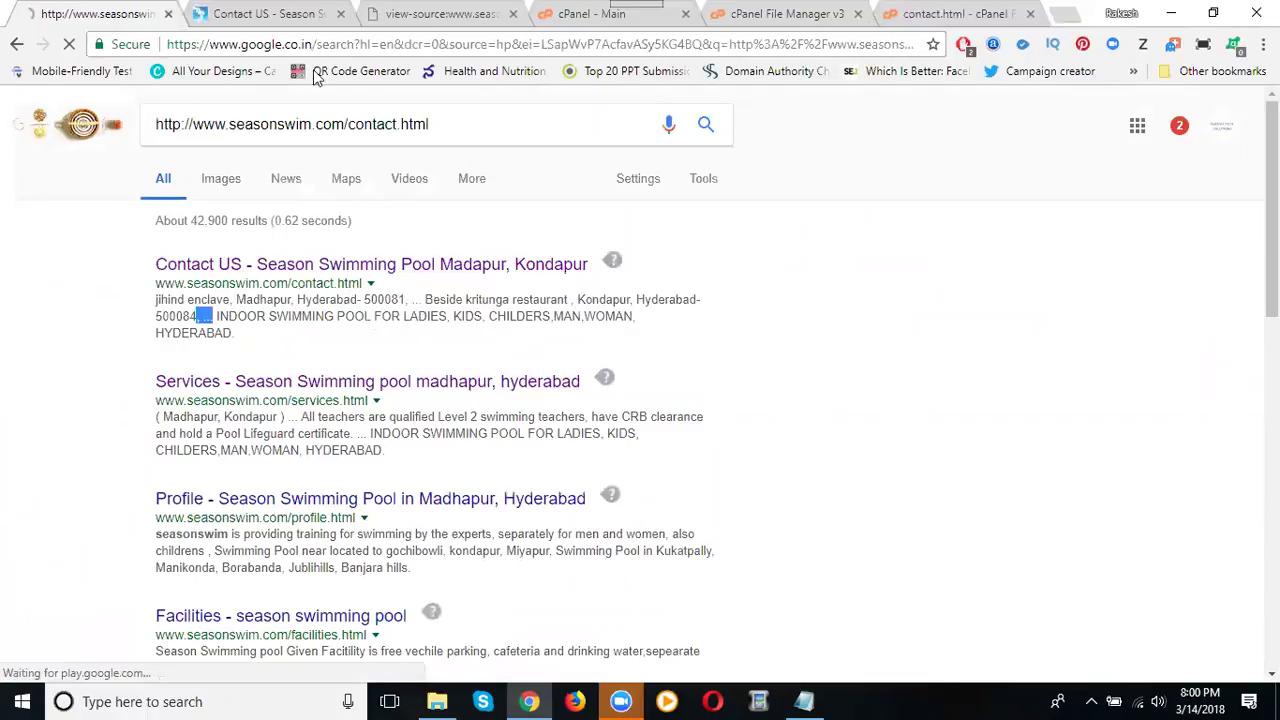
pyautogui.click(965, 14)
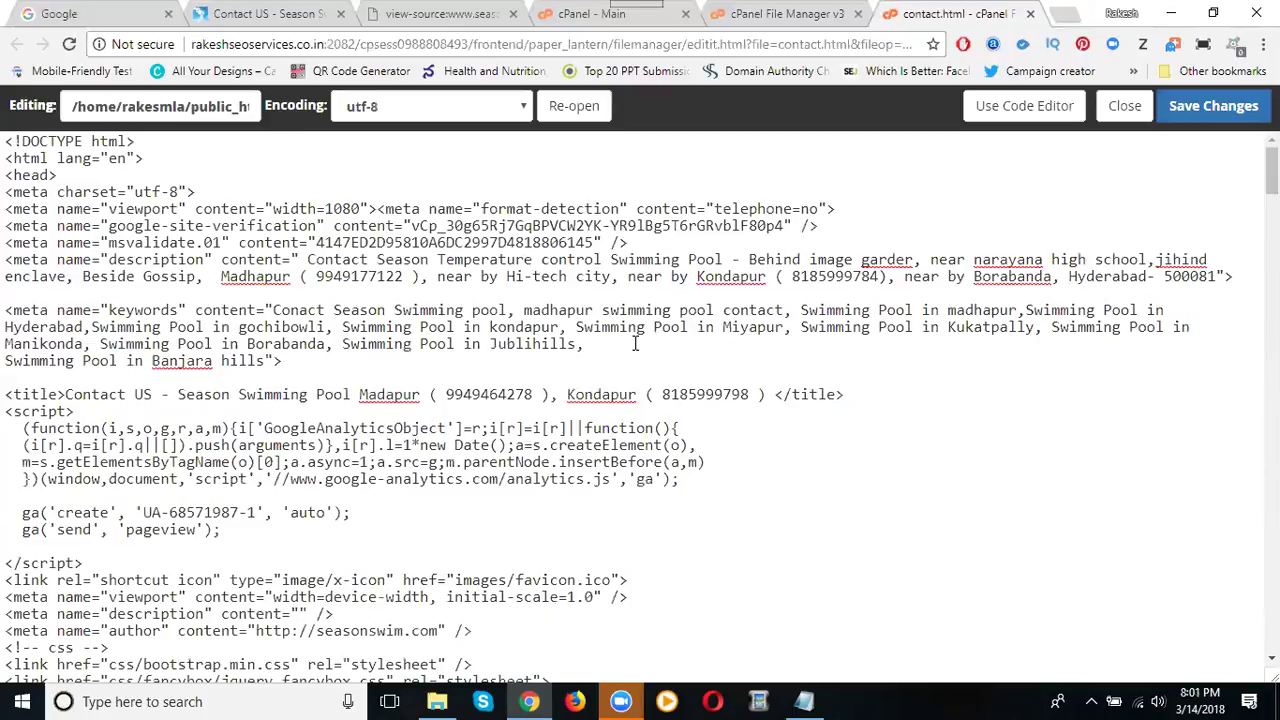
pyautogui.click(804, 701)
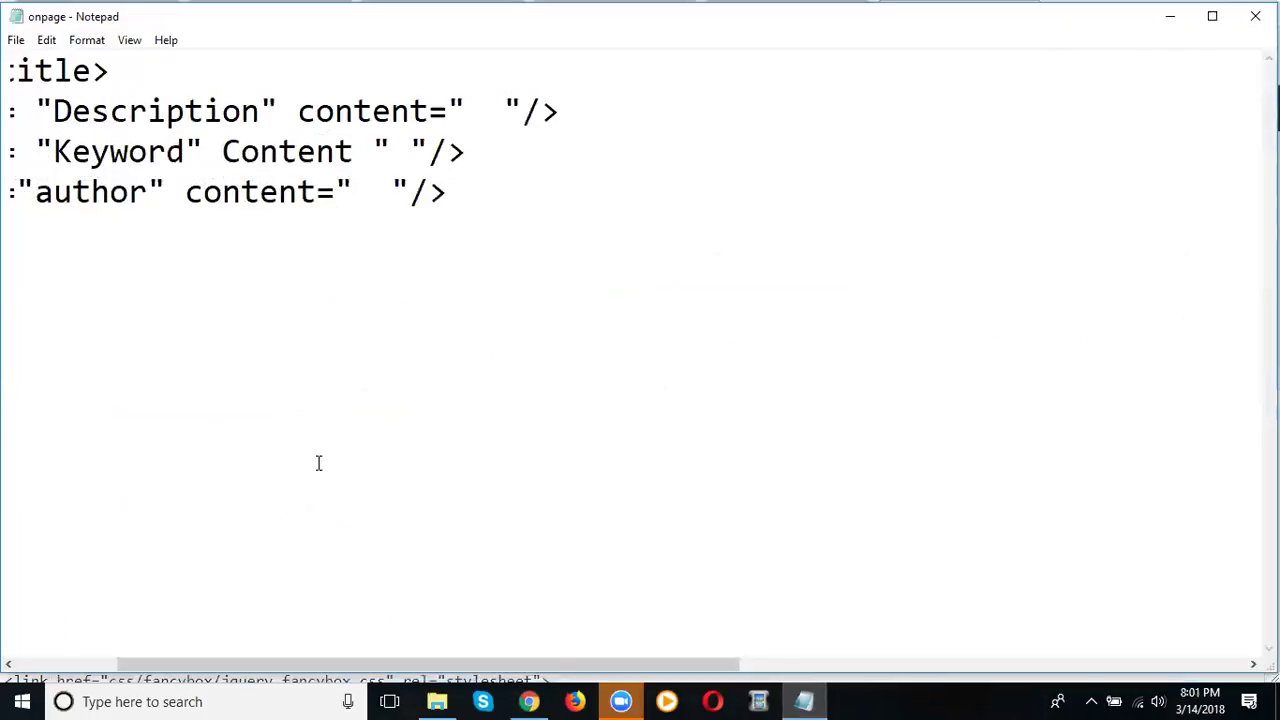
pyautogui.moveTo(266, 660); pyautogui.dragTo(154, 658)
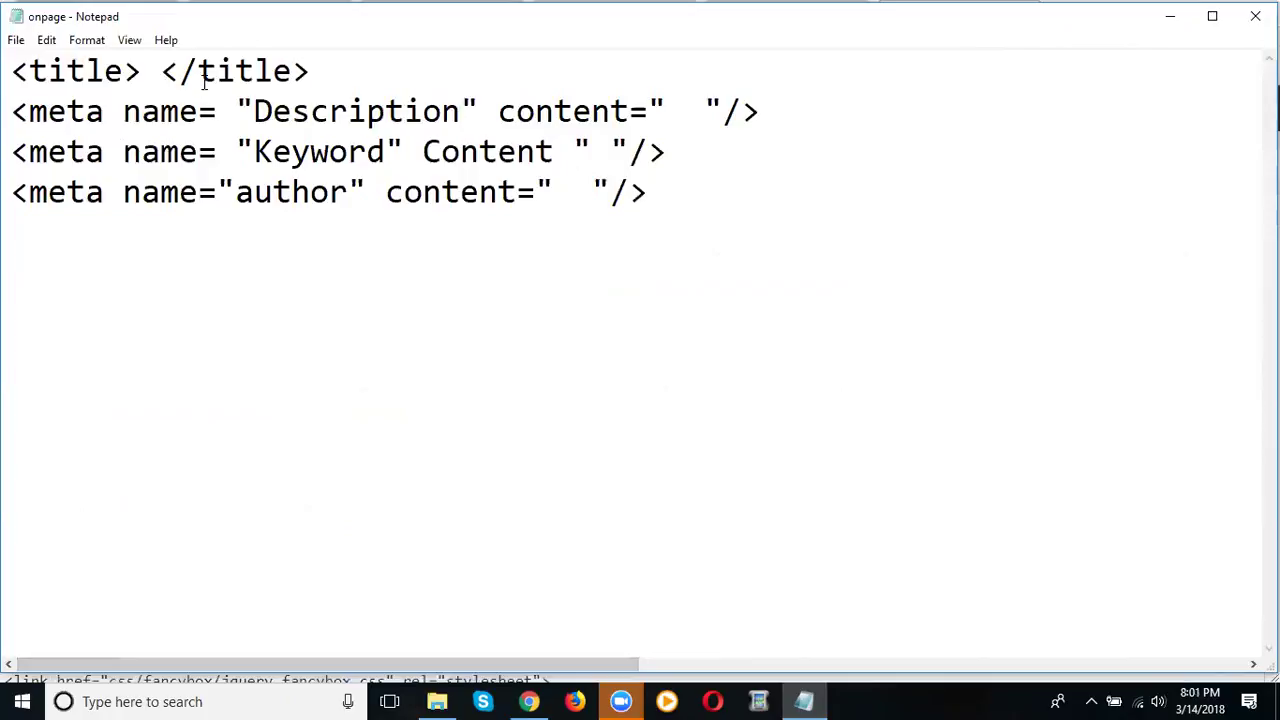
pyautogui.click(1170, 16)
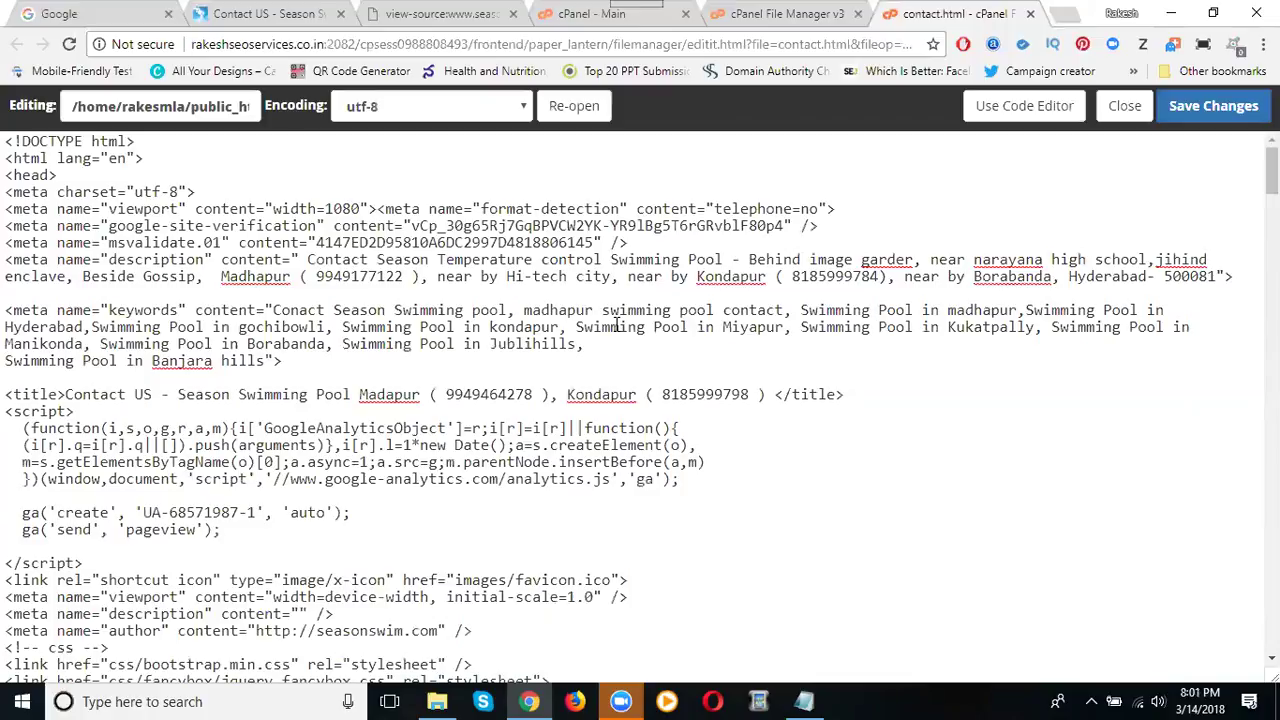
# Step: Close the contact.html editor and scroll to the top of the live contact page
pyautogui.click(1030, 18)
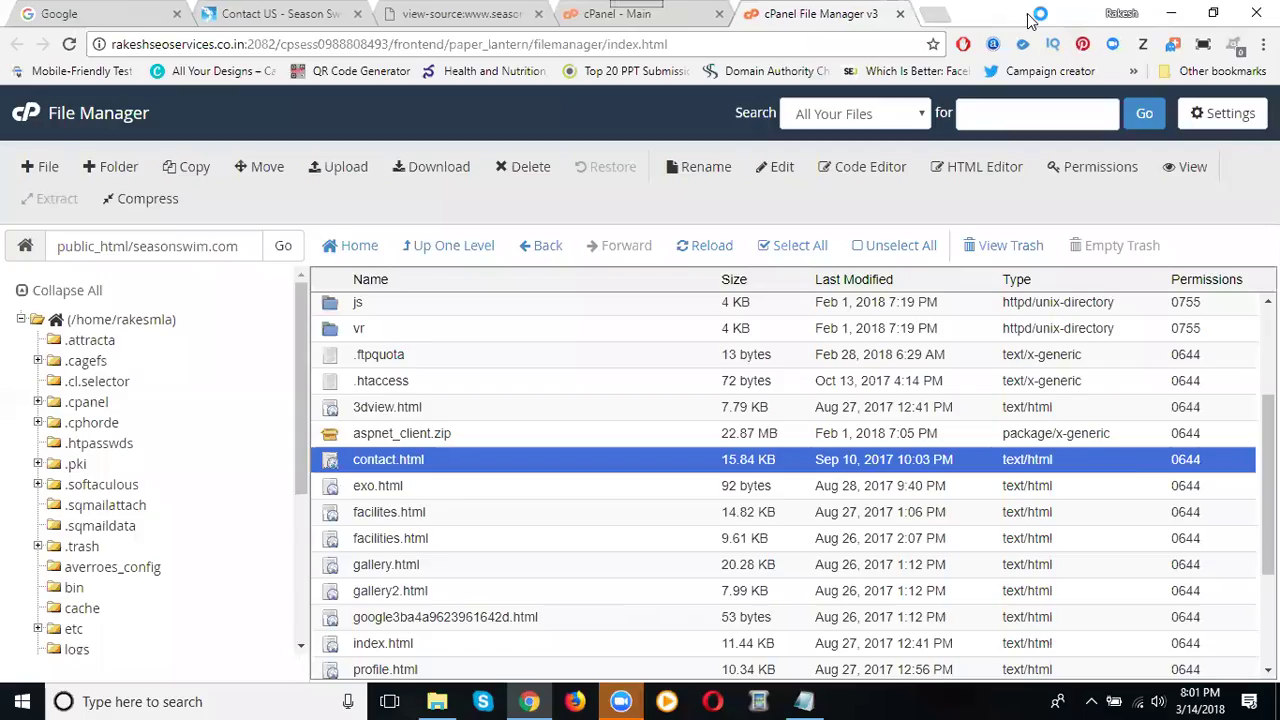
pyautogui.click(300, 15)
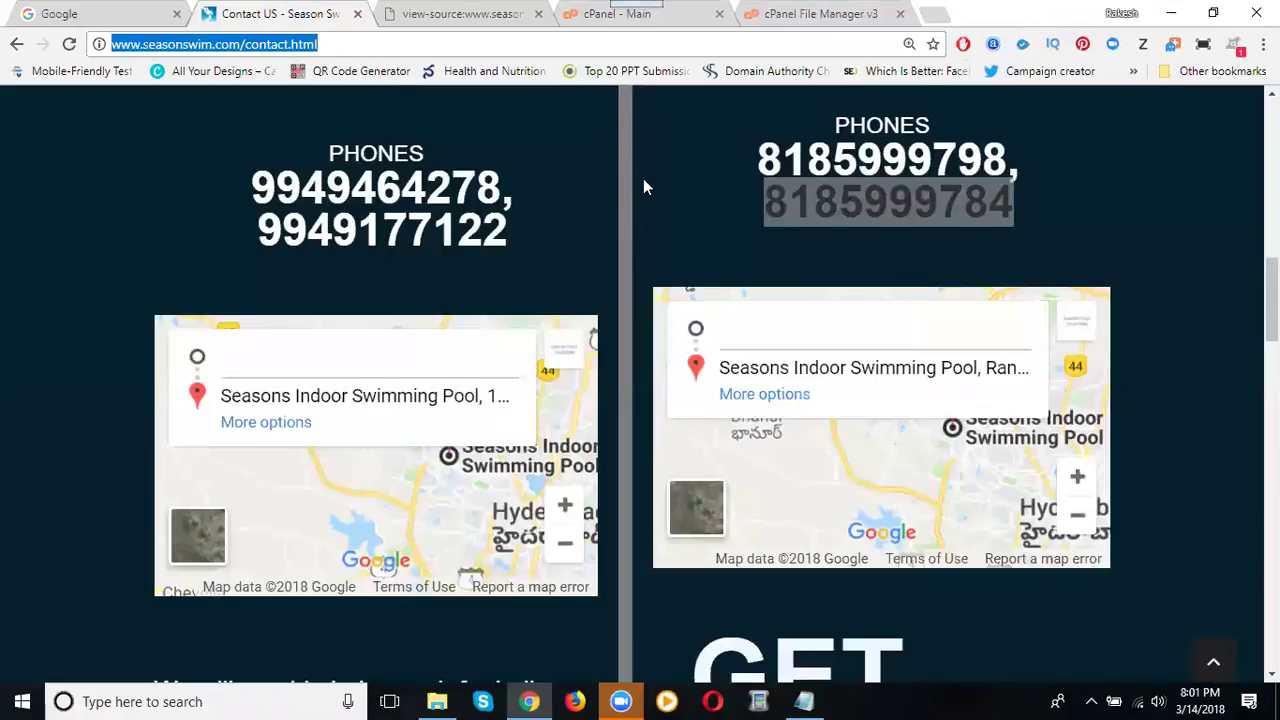
pyautogui.scroll(3, 643, 178)
pyautogui.scroll(3, 643, 178)
pyautogui.scroll(5, 643, 178)
pyautogui.scroll(1, 643, 186)
# Step: Open the live Services page from the nav bar and scroll through it
pyautogui.click(568, 208)
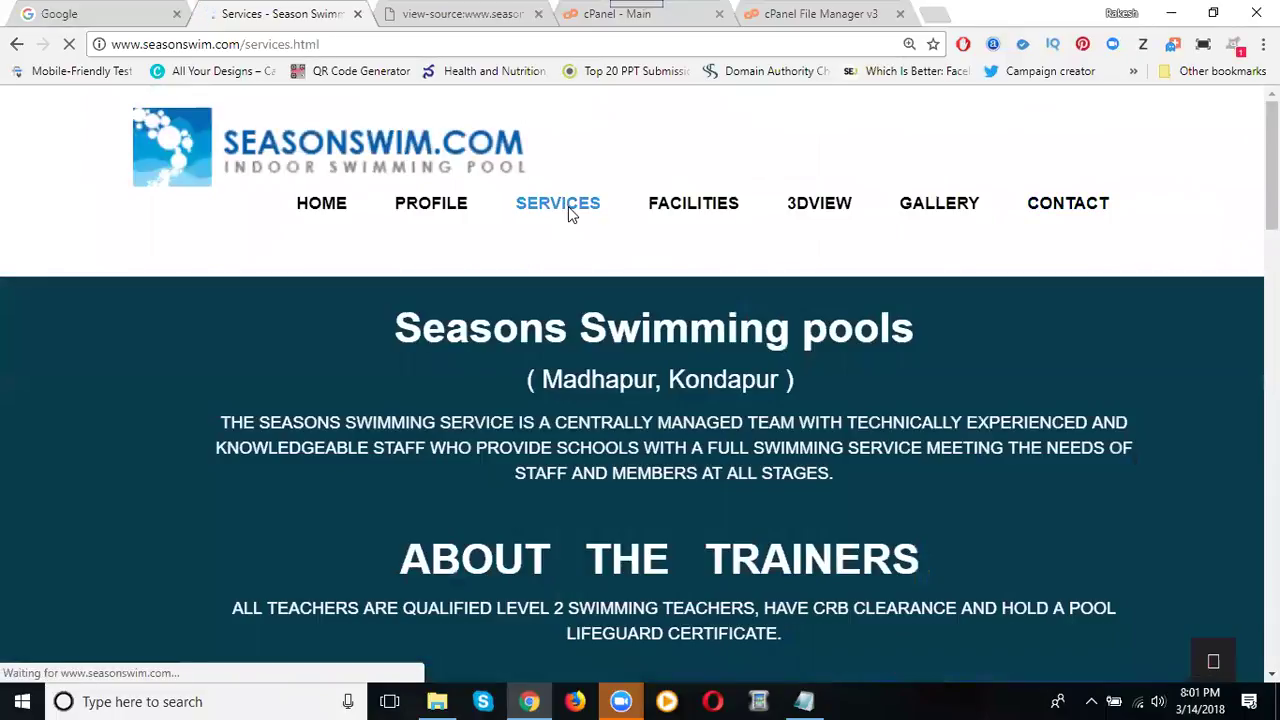
pyautogui.scroll(-2, 568, 206)
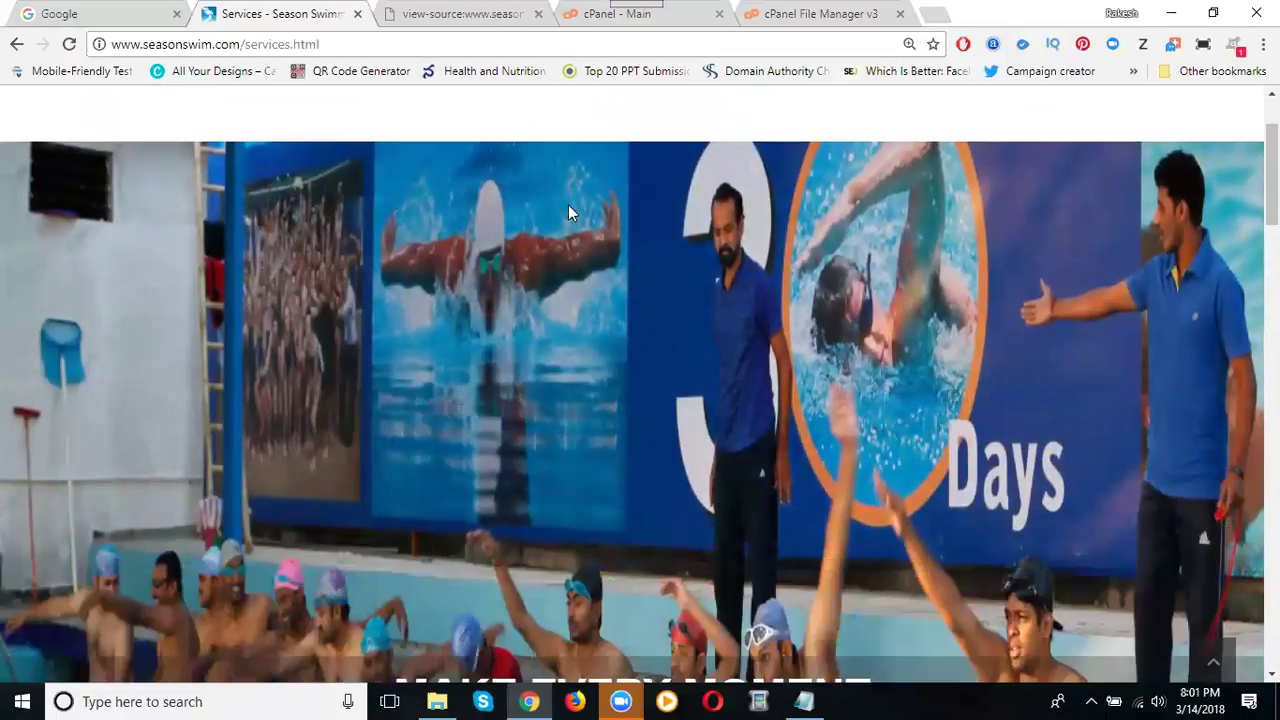
pyautogui.scroll(-6, 568, 206)
pyautogui.scroll(-4, 572, 208)
pyautogui.scroll(-3, 576, 214)
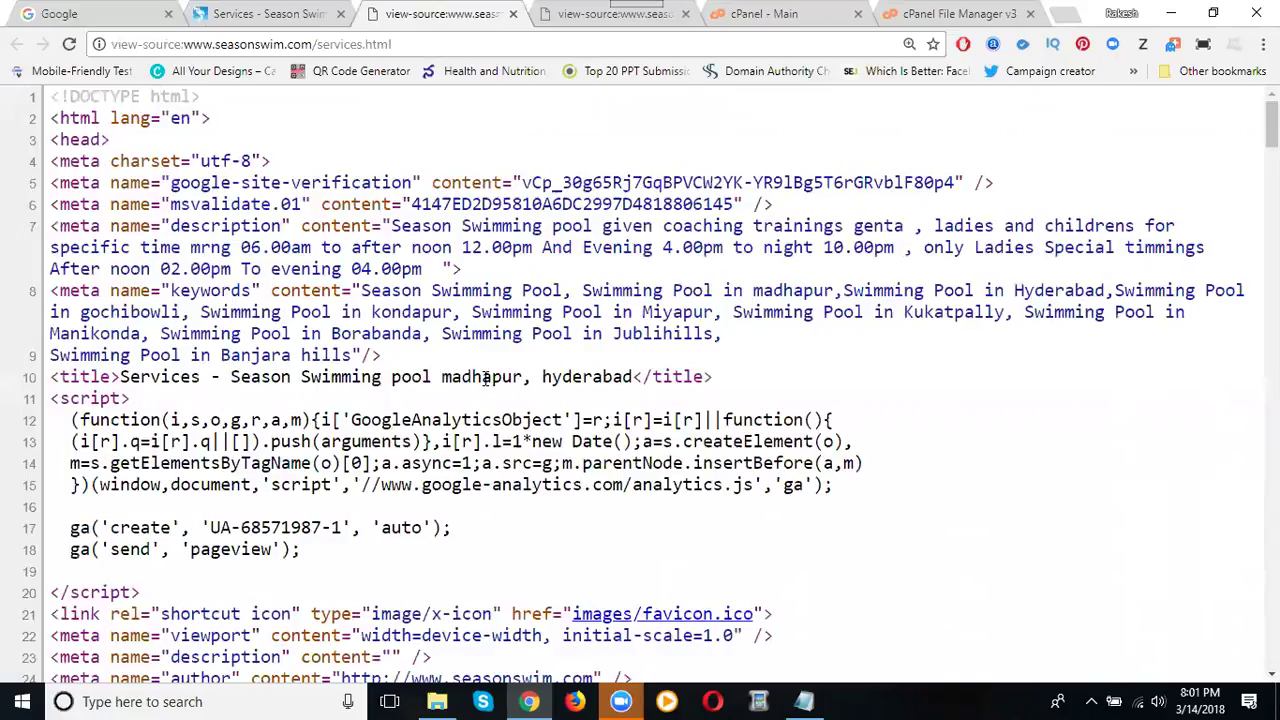
# Step: Add Kondapur before hyderabad in the services.html title
pyautogui.click(958, 14)
pyautogui.scroll(-1, 393, 440)
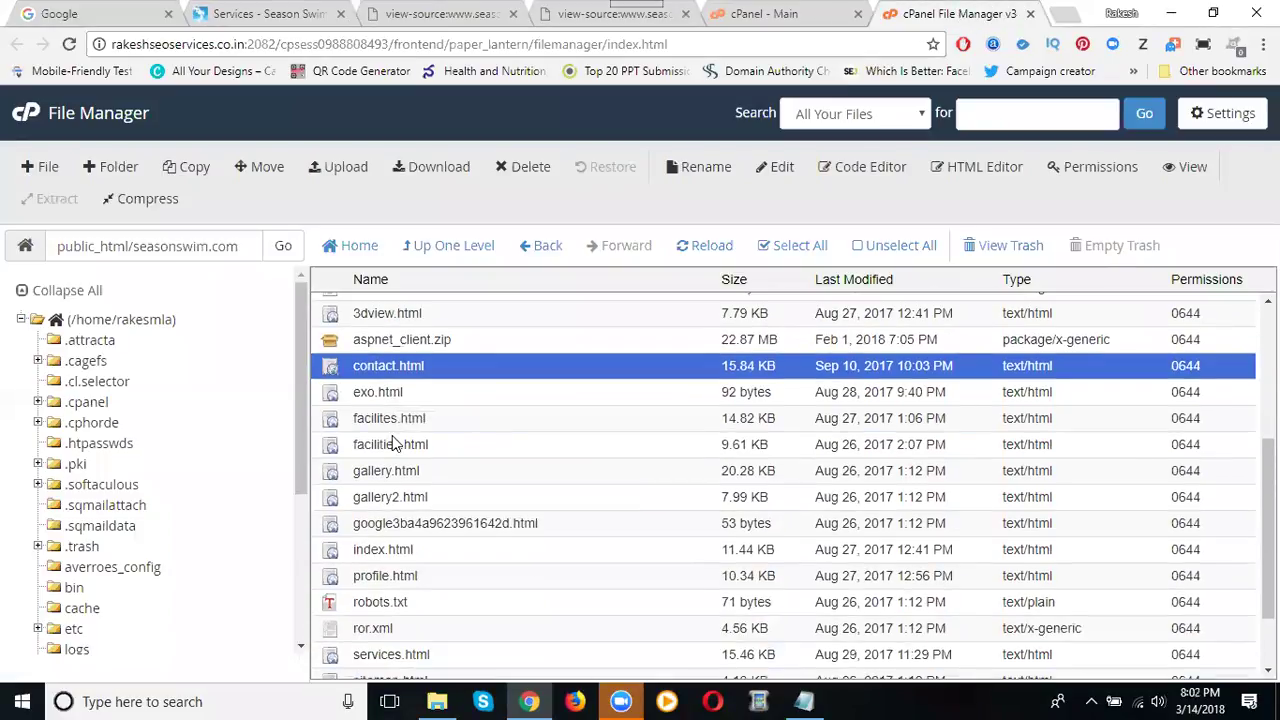
pyautogui.scroll(-1, 395, 446)
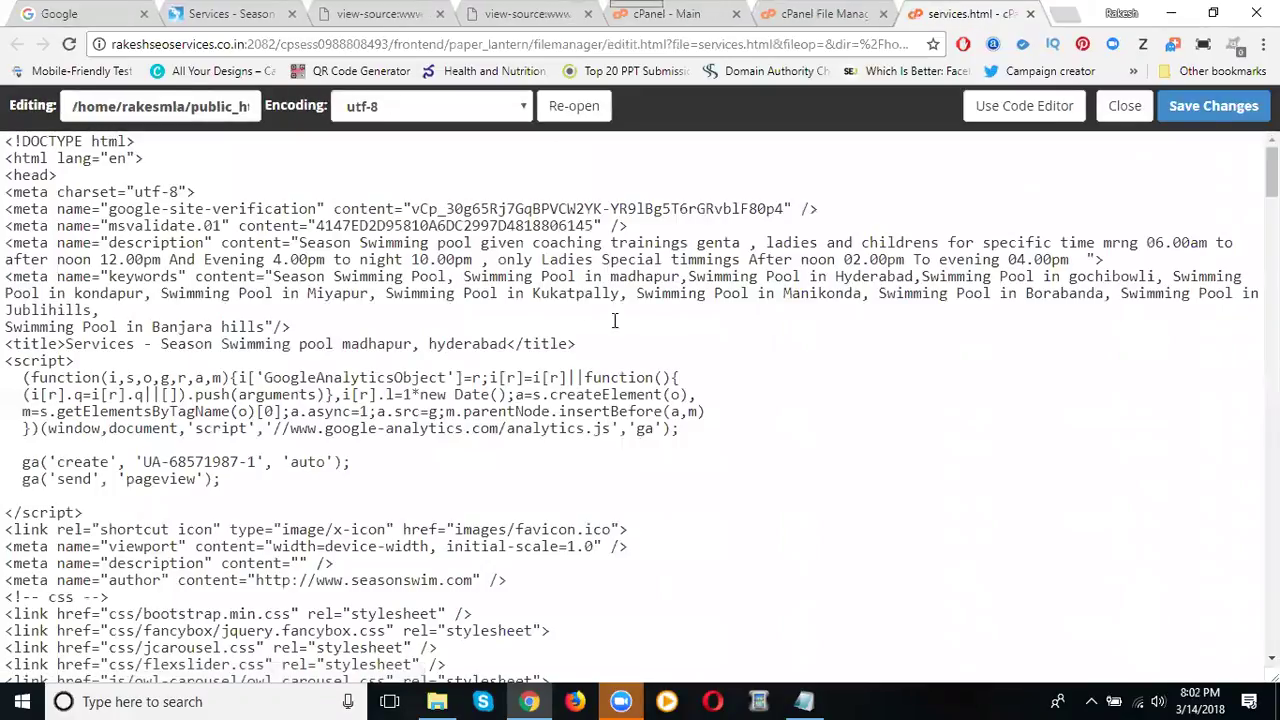
pyautogui.click(427, 344)
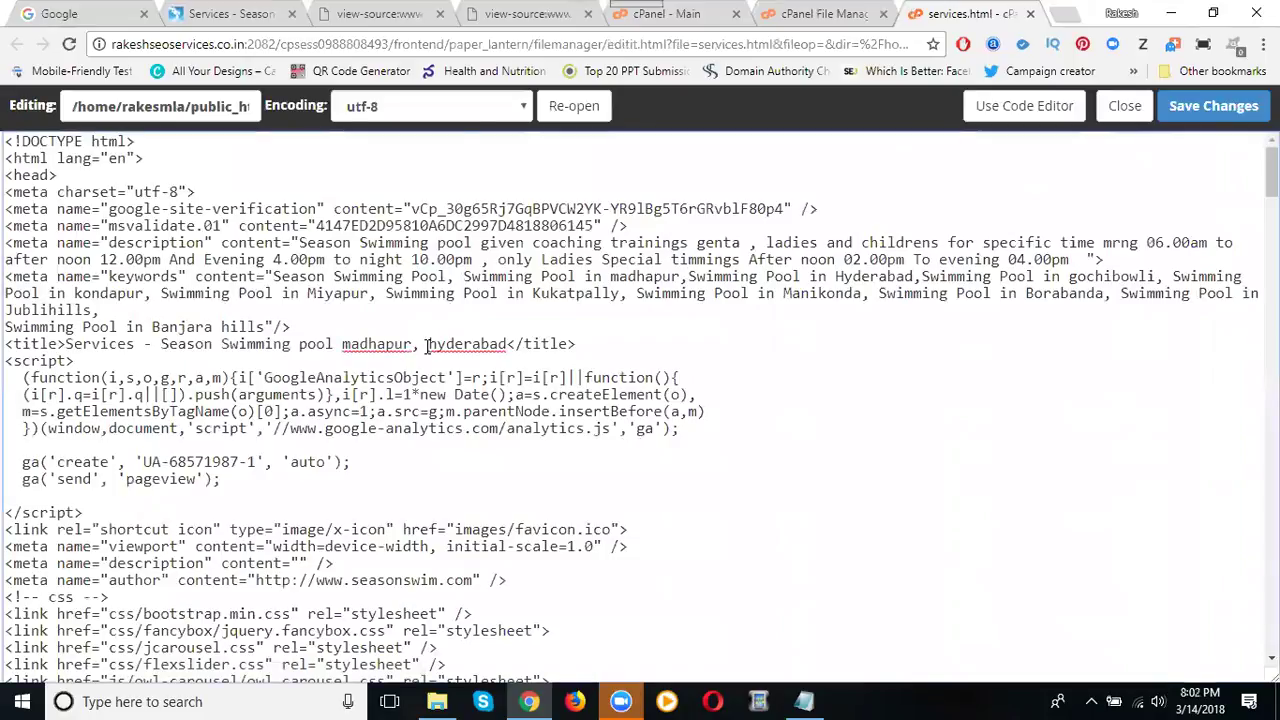
pyautogui.write('Kondapur ')
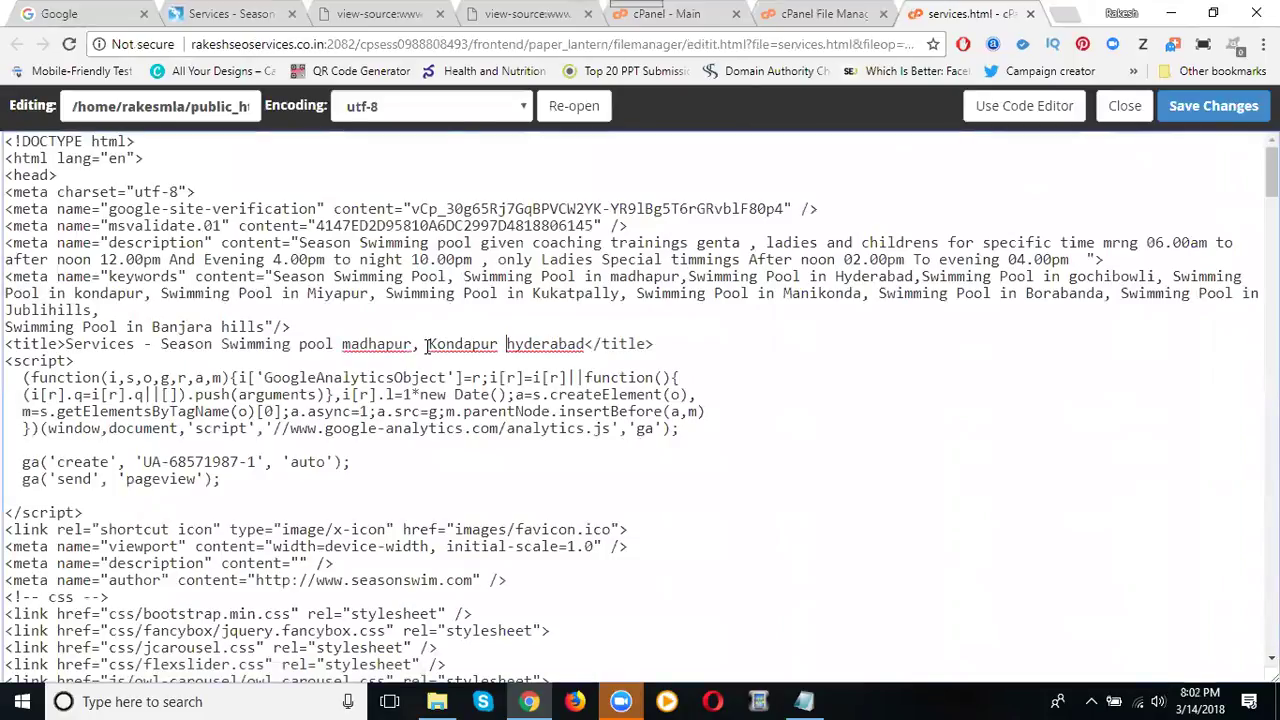
pyautogui.write(',')
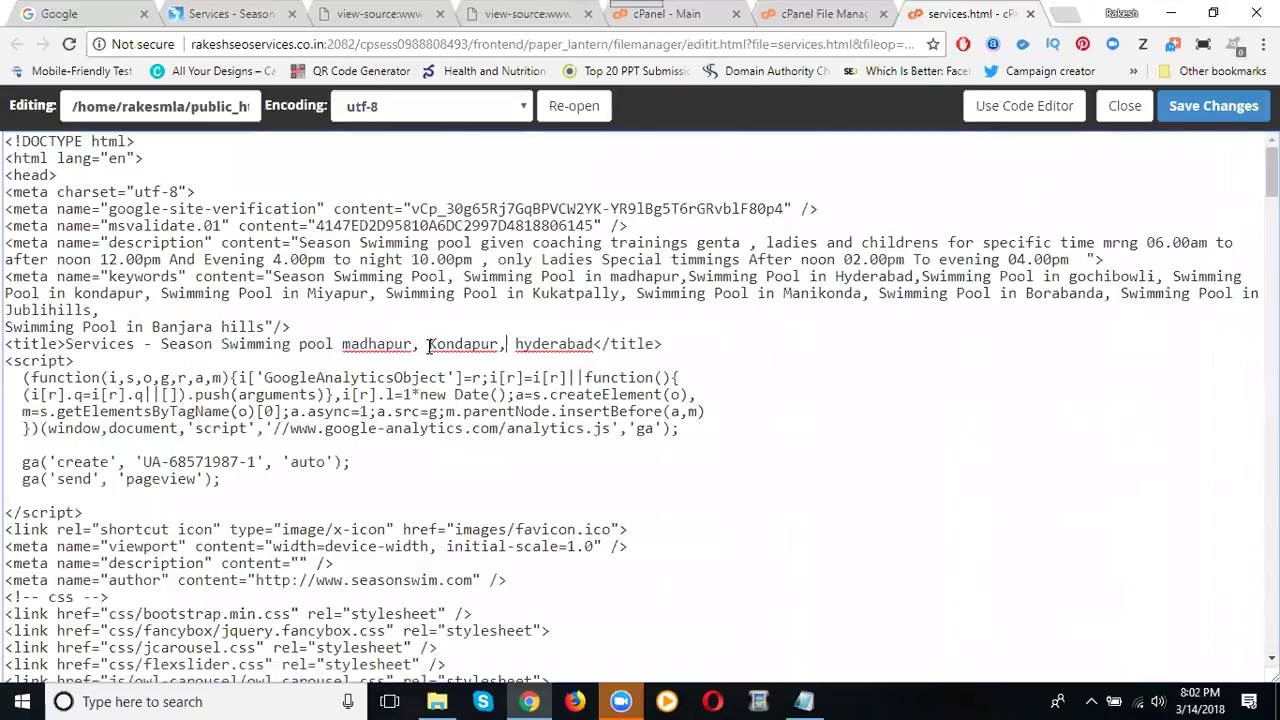
# Step: Capitalise Madhapur and Hyderabad in the services.html title
pyautogui.click(346, 344)
pyautogui.press('BackSpace')
pyautogui.write('M')
pyautogui.click(521, 344)
pyautogui.press('BackSpace')
pyautogui.write('H')
# Step: Insert Summer Class after pool in the title
pyautogui.click(155, 344)
pyautogui.click(218, 344)
pyautogui.click(337, 344)
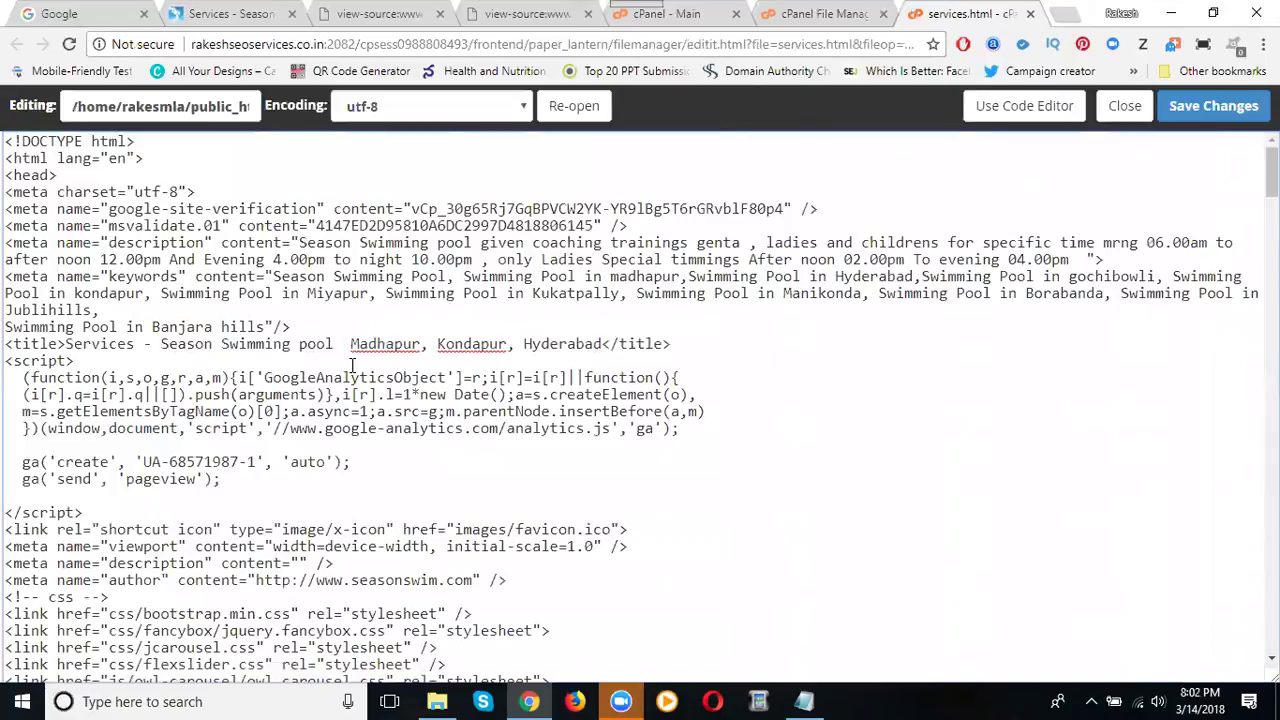
pyautogui.write('Class')
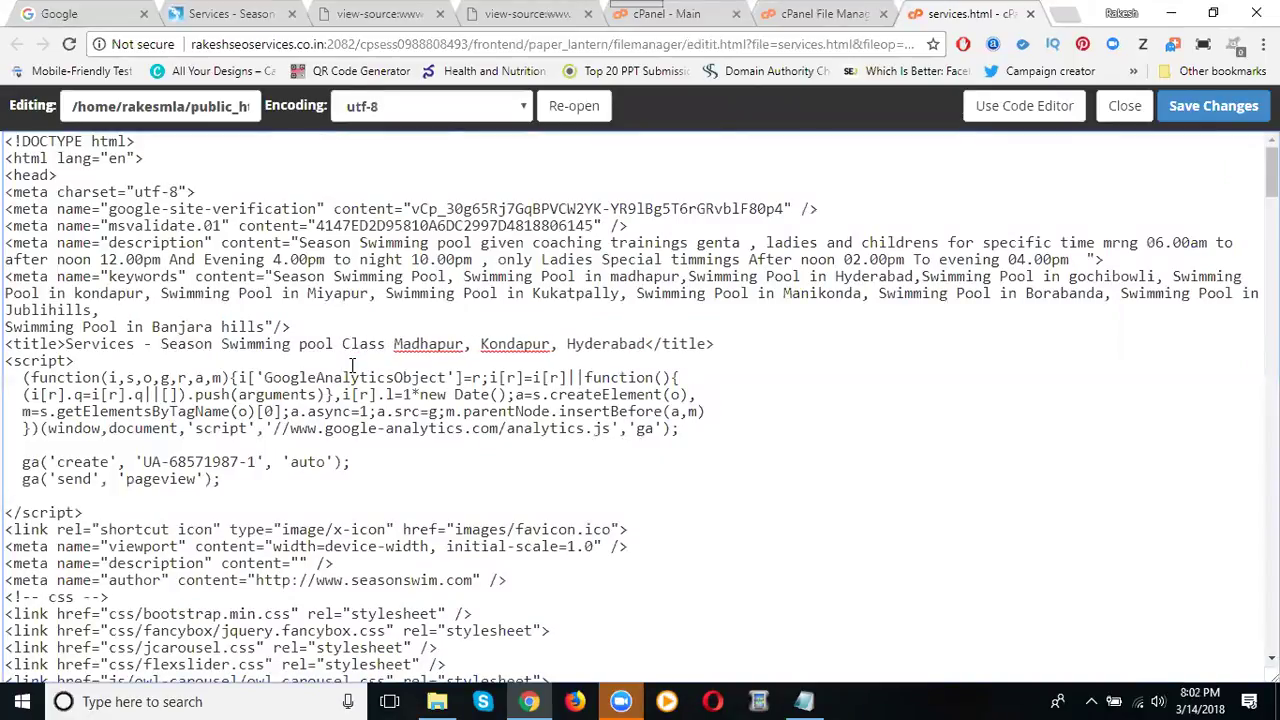
pyautogui.write('Summer')
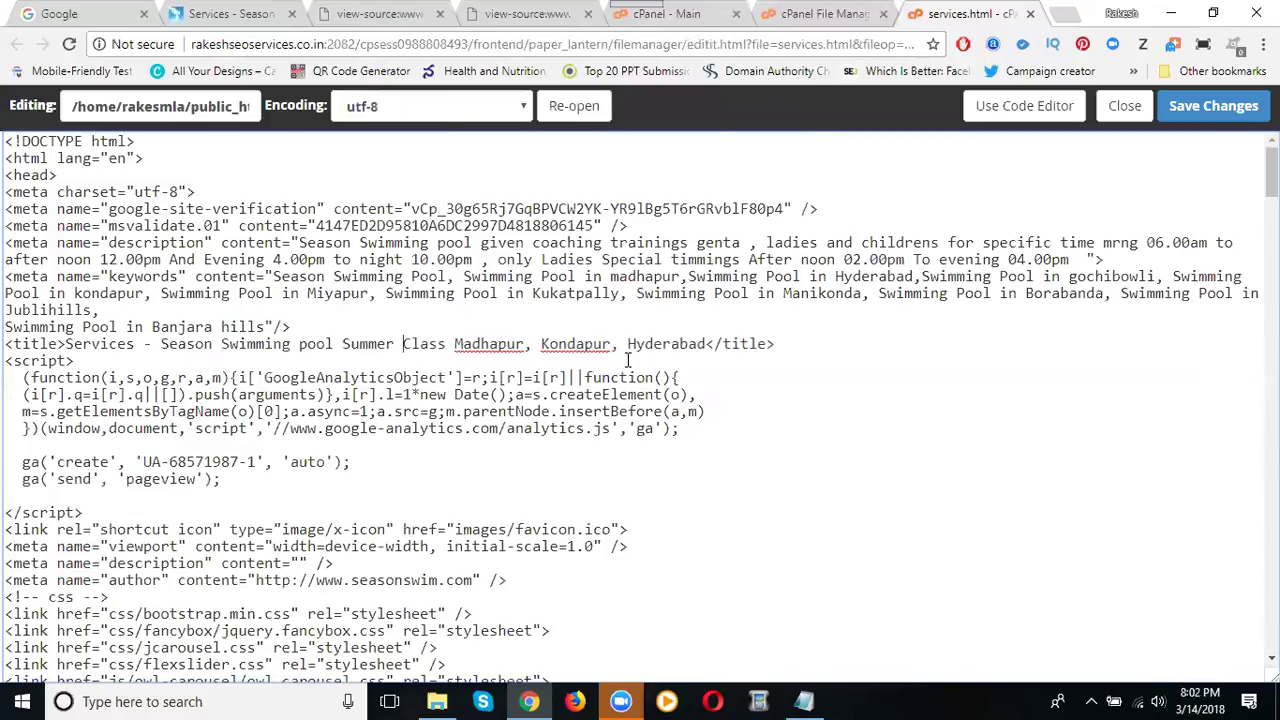
# Step: Save services.html and reload the live source to confirm the Summer Class Madhapur, Kondapur, Hyderabad title
pyautogui.click(390, 16)
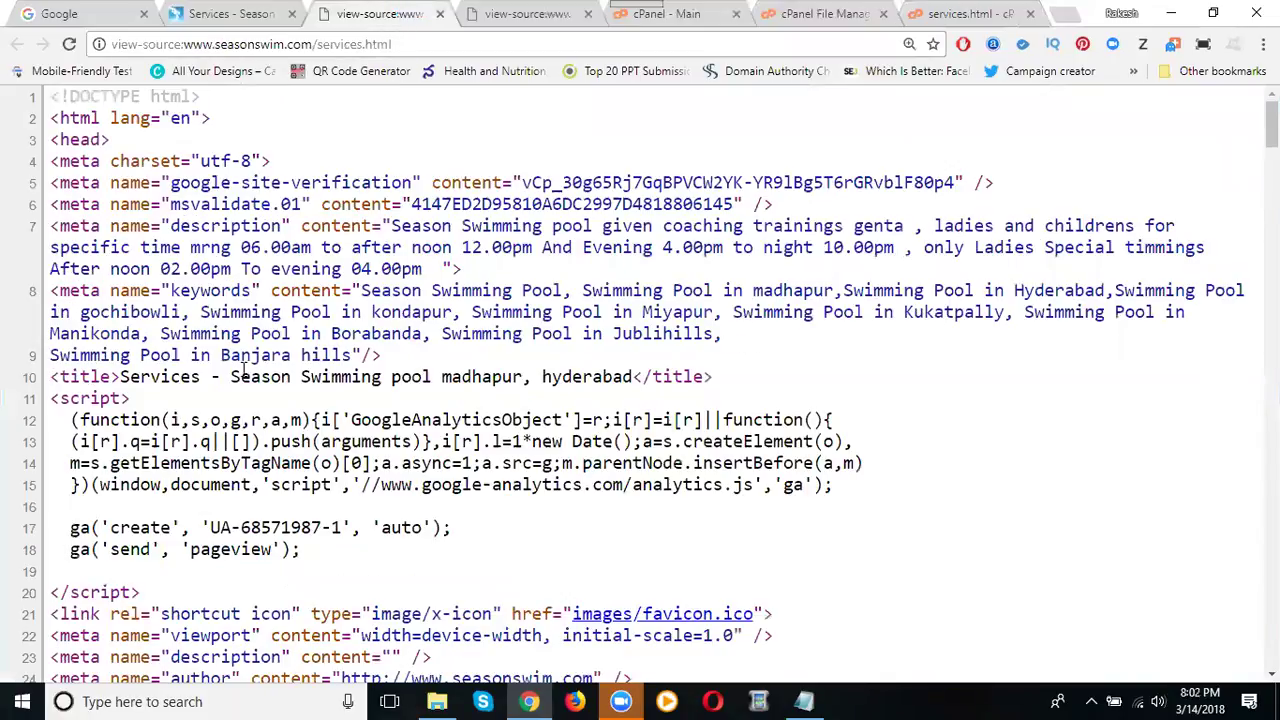
pyautogui.moveTo(231, 377); pyautogui.dragTo(638, 377)
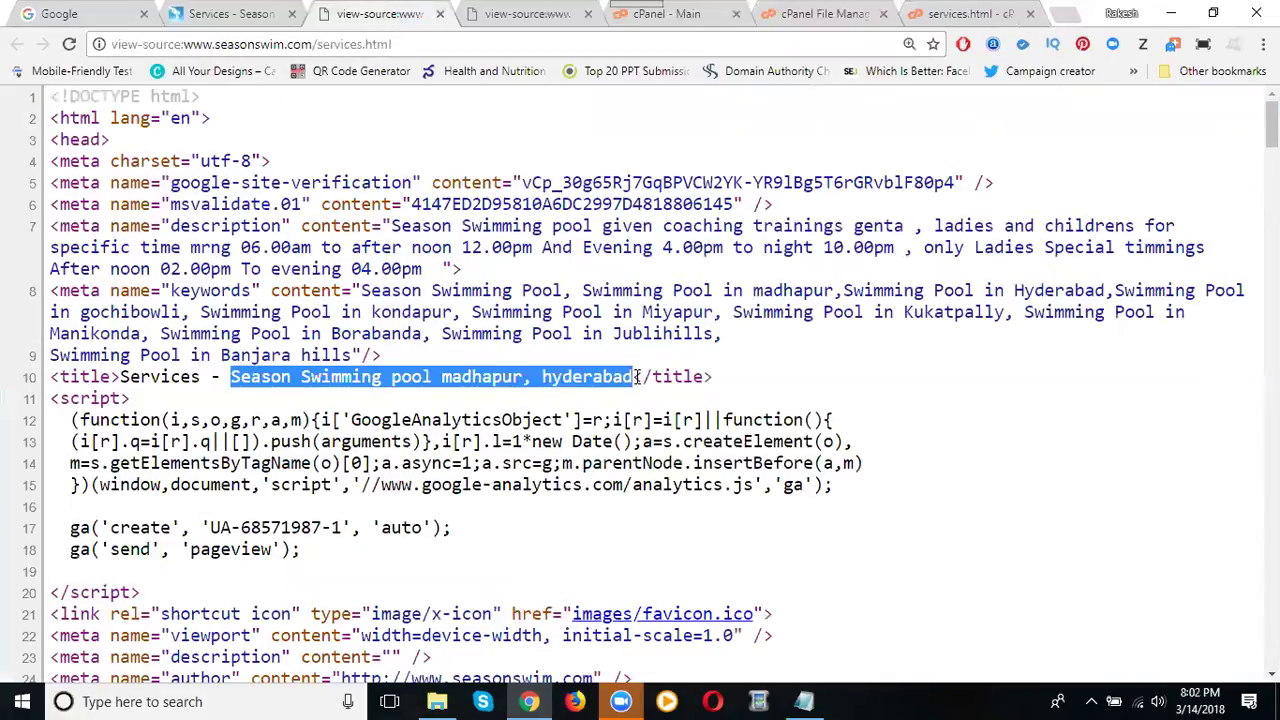
pyautogui.click(962, 13)
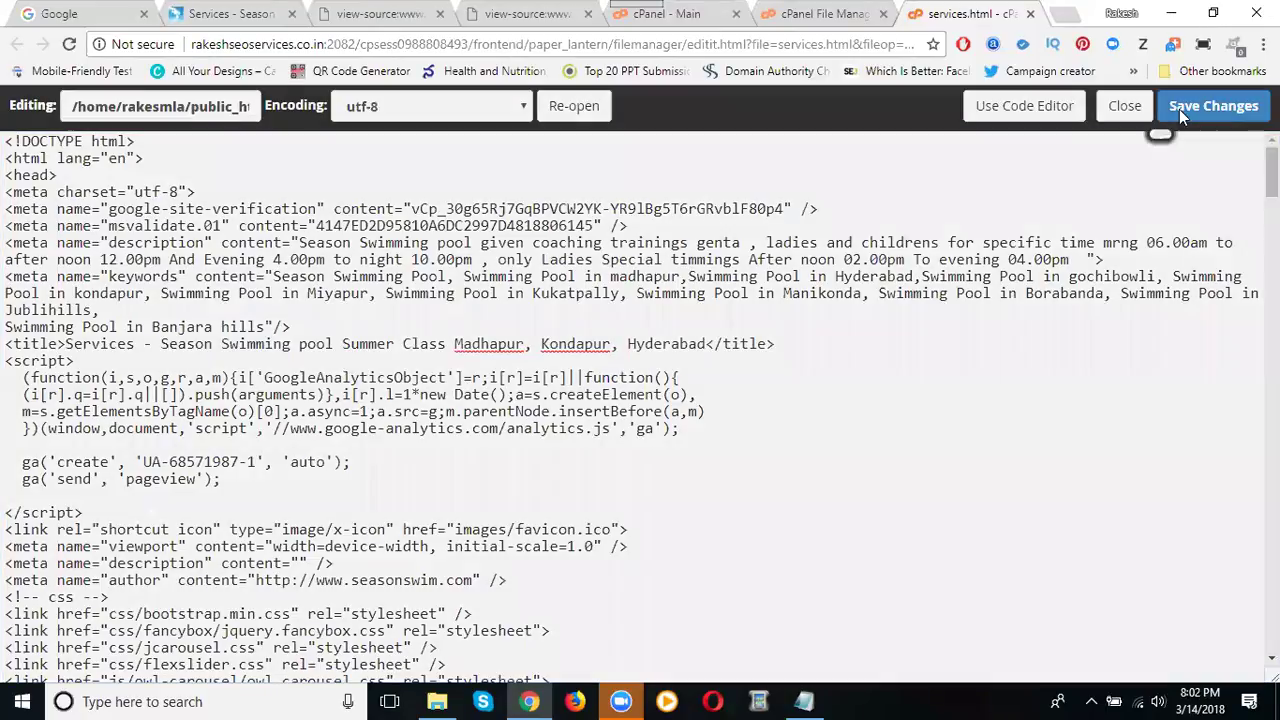
pyautogui.click(1180, 110)
pyautogui.click(375, 14)
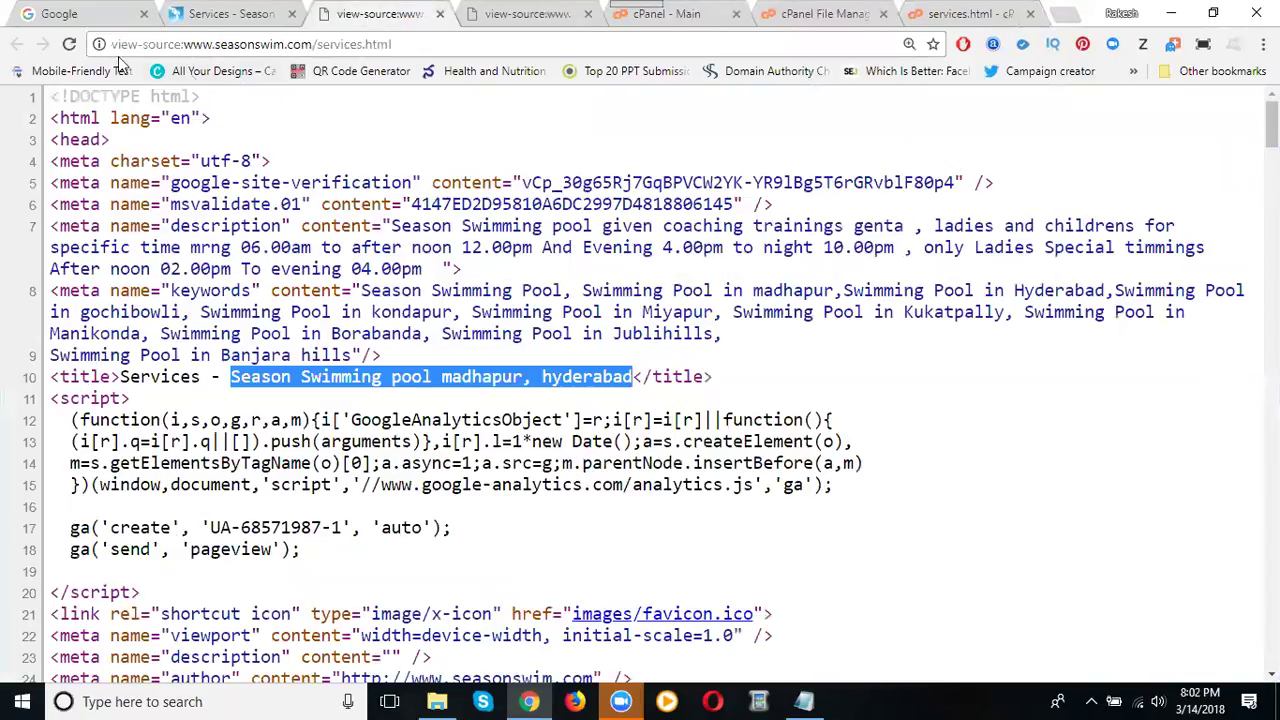
pyautogui.click(69, 44)
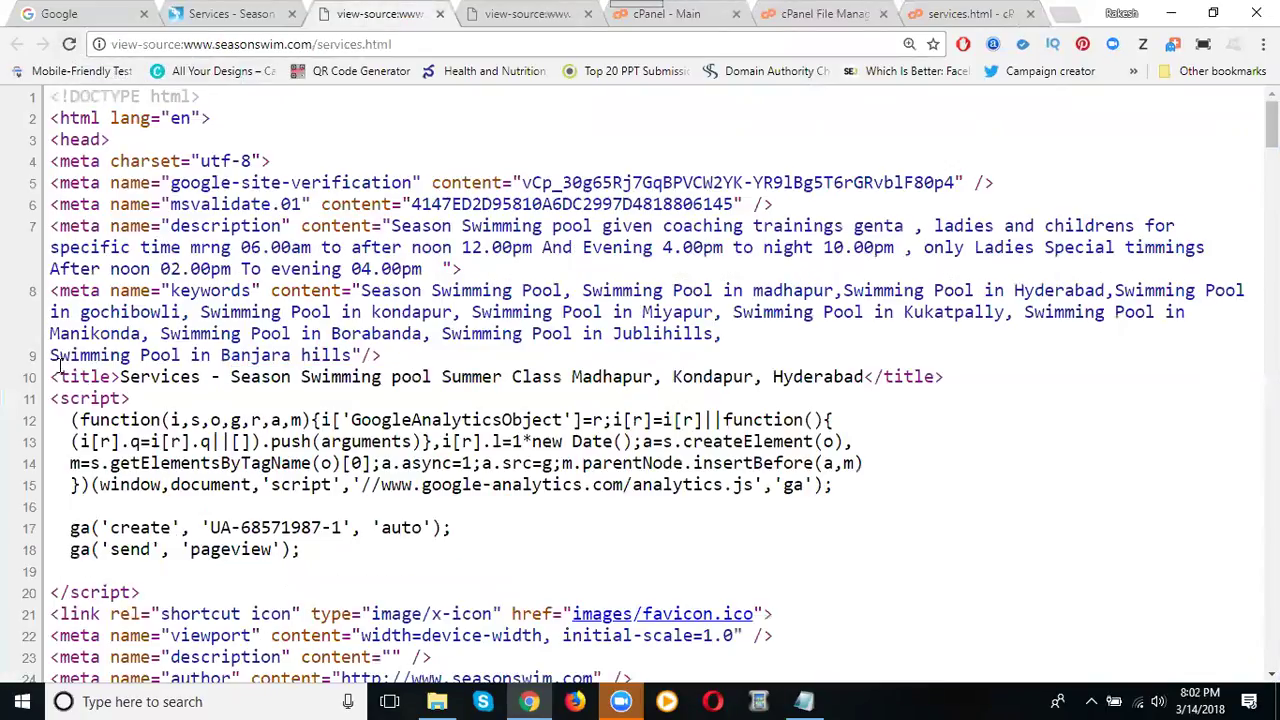
pyautogui.moveTo(52, 376); pyautogui.dragTo(958, 391)
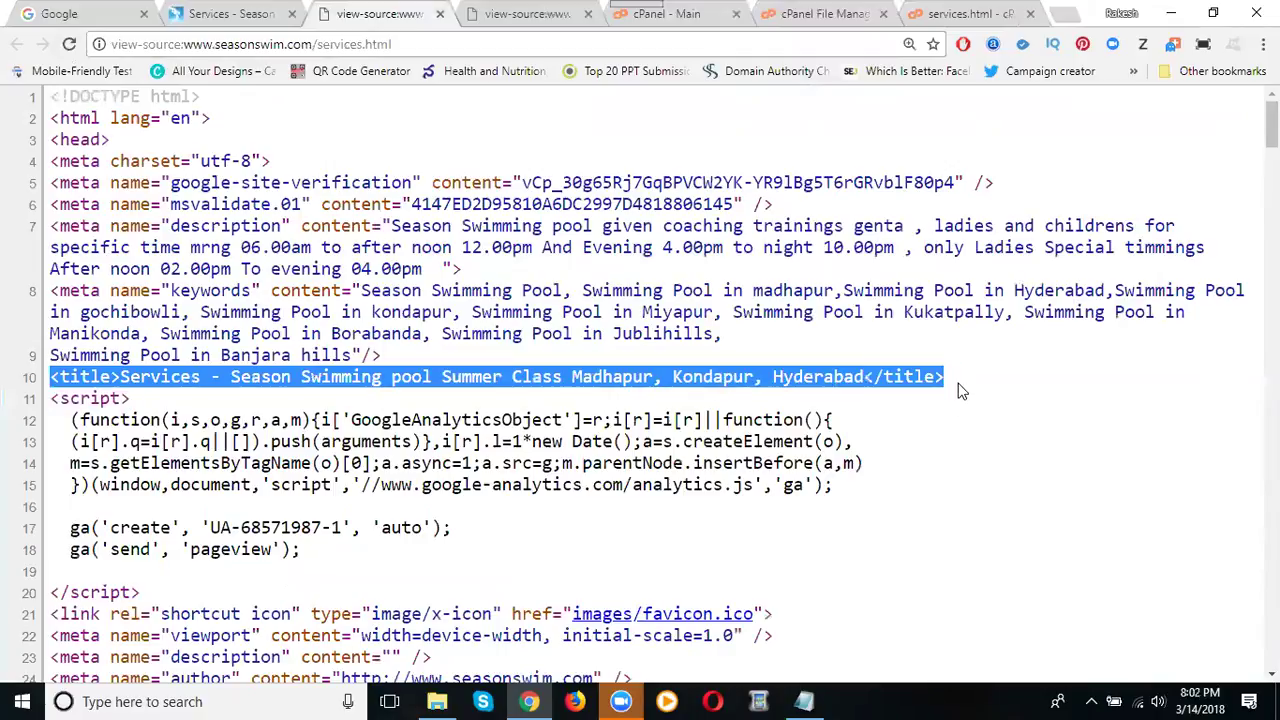
pyautogui.click(940, 14)
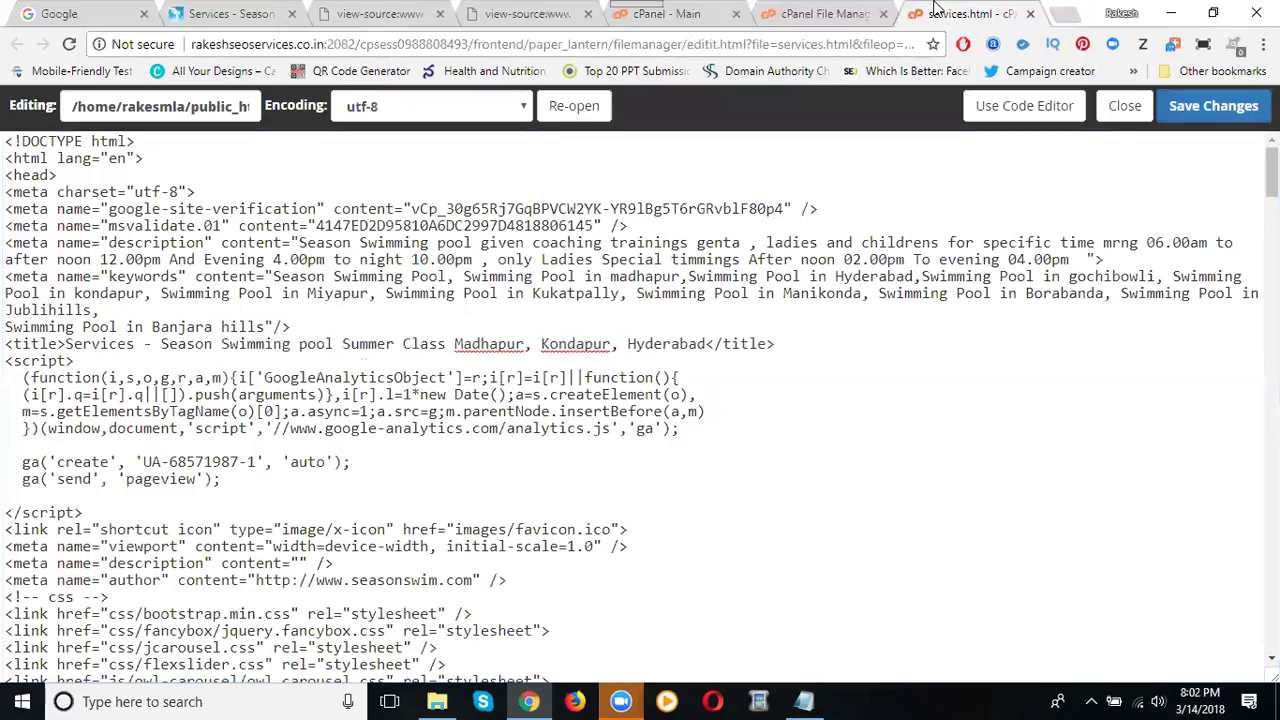
# Step: Add a blank line after msvalidate and reword the description, fixing genta to gents and the class wording
pyautogui.click(658, 226)
pyautogui.press('Return')
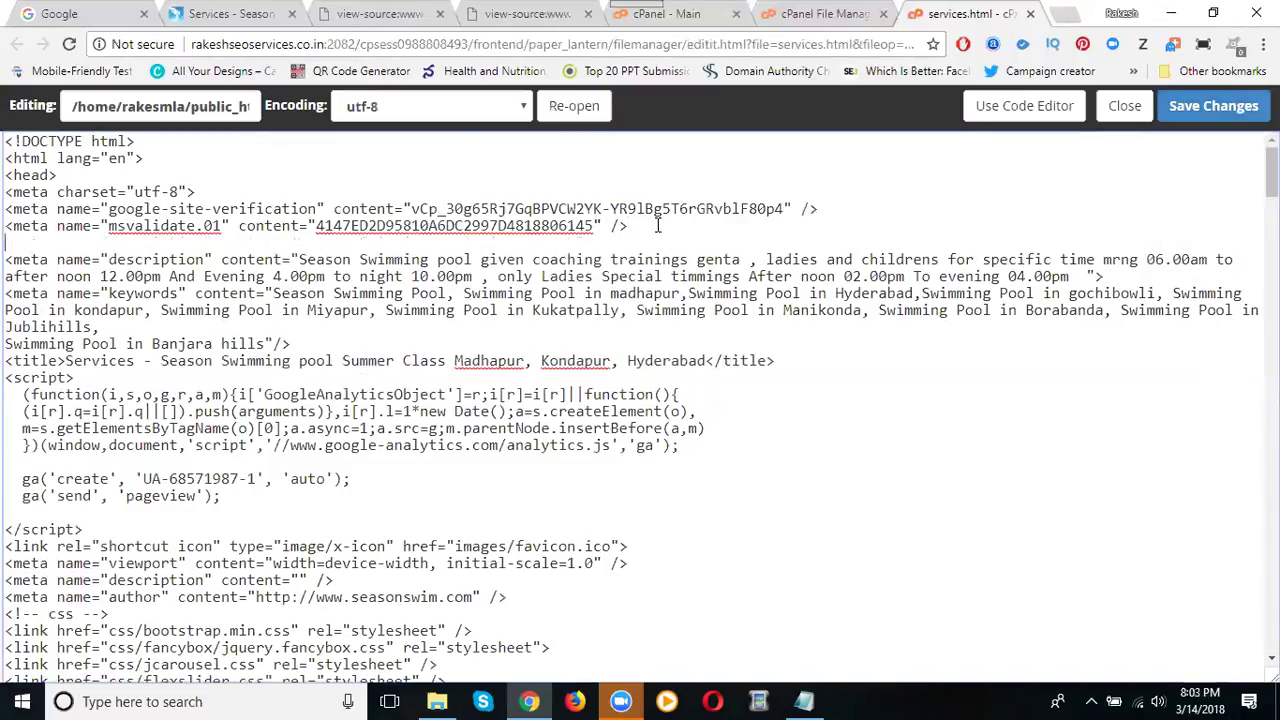
pyautogui.click(481, 260)
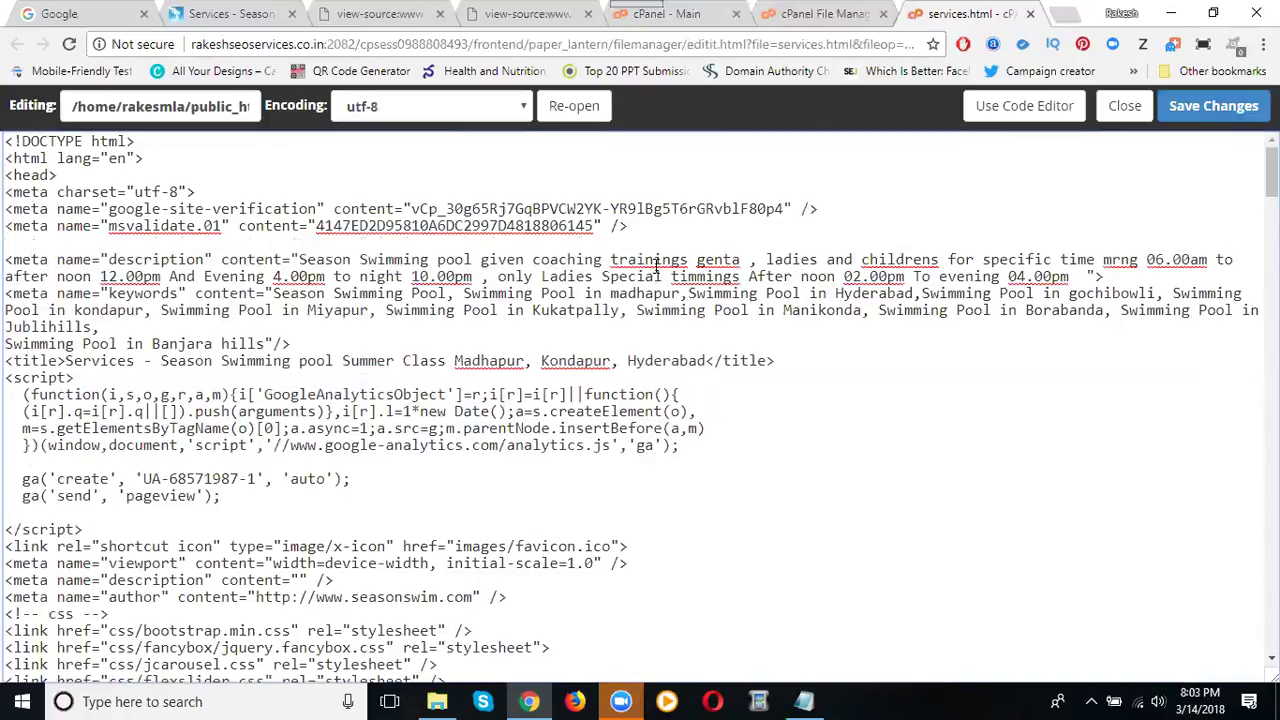
pyautogui.click(741, 260)
pyautogui.press('BackSpace')
pyautogui.write('s')
pyautogui.click(697, 260)
pyautogui.write('class')
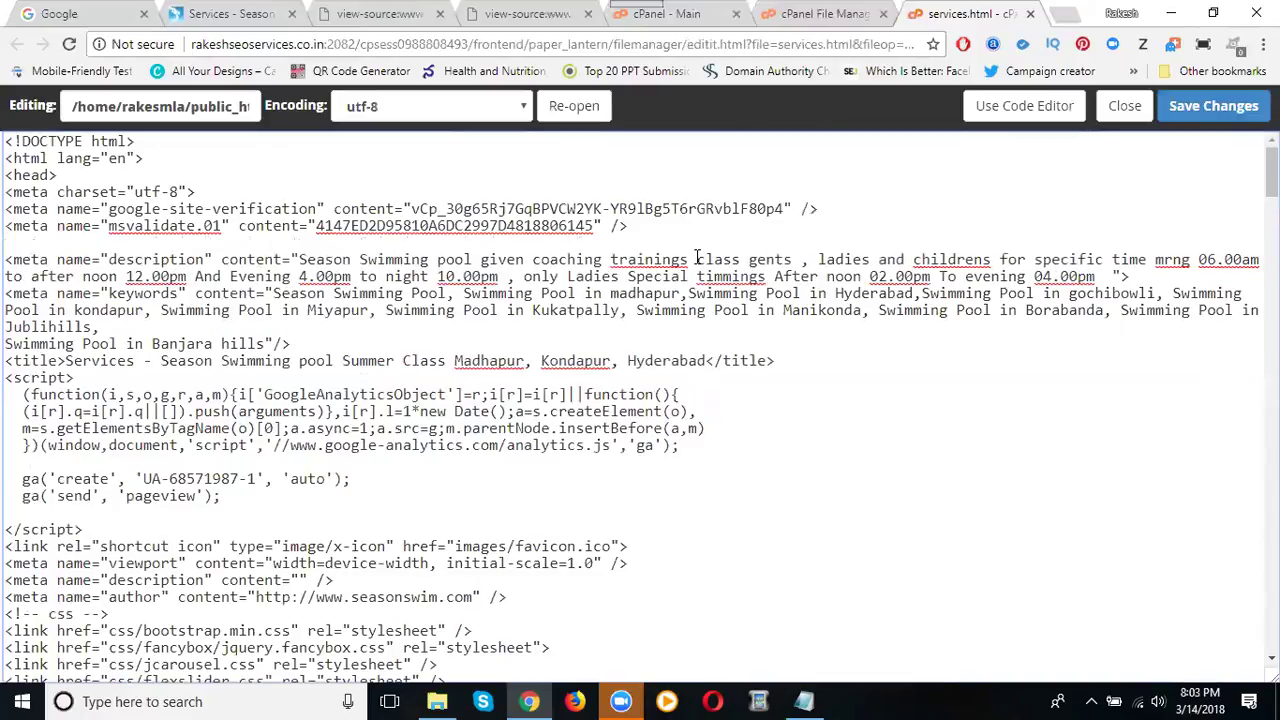
pyautogui.press('Left')
pyautogui.write('e')
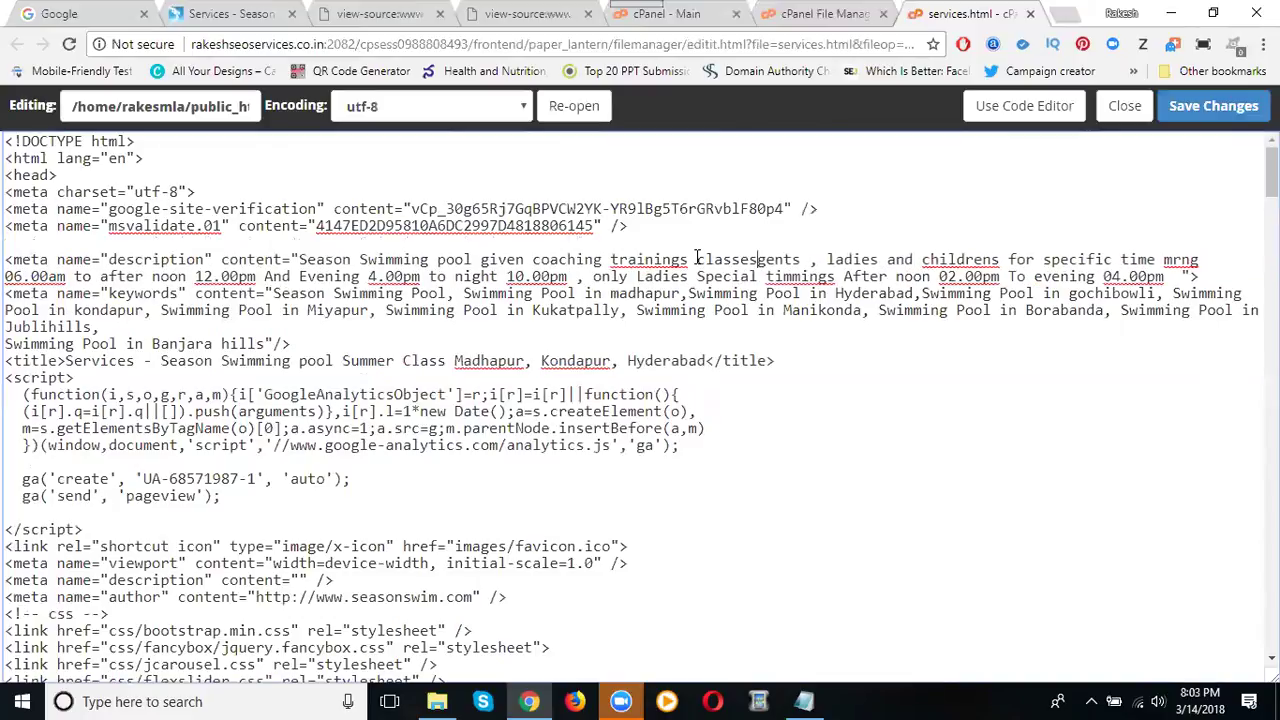
pyautogui.write('s')
pyautogui.press('Left')
pyautogui.press('Left')
pyautogui.press('BackSpace')
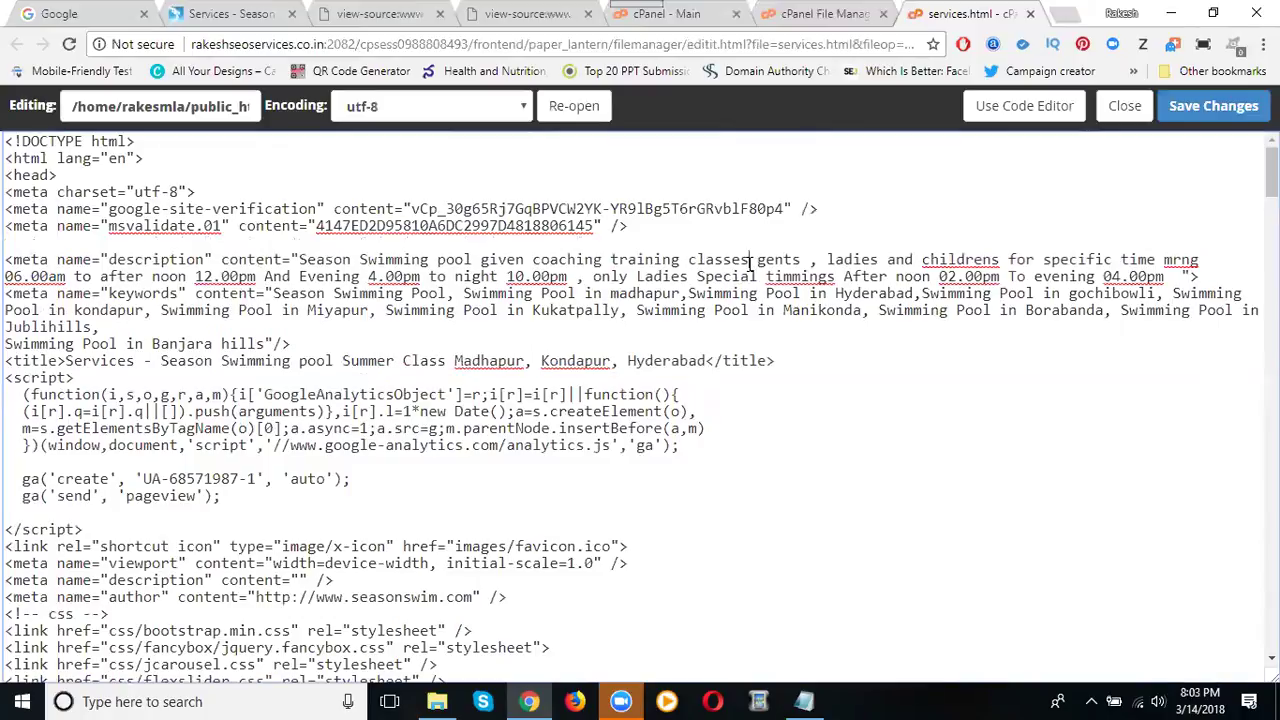
pyautogui.press('BackSpace')
pyautogui.press('BackSpace')
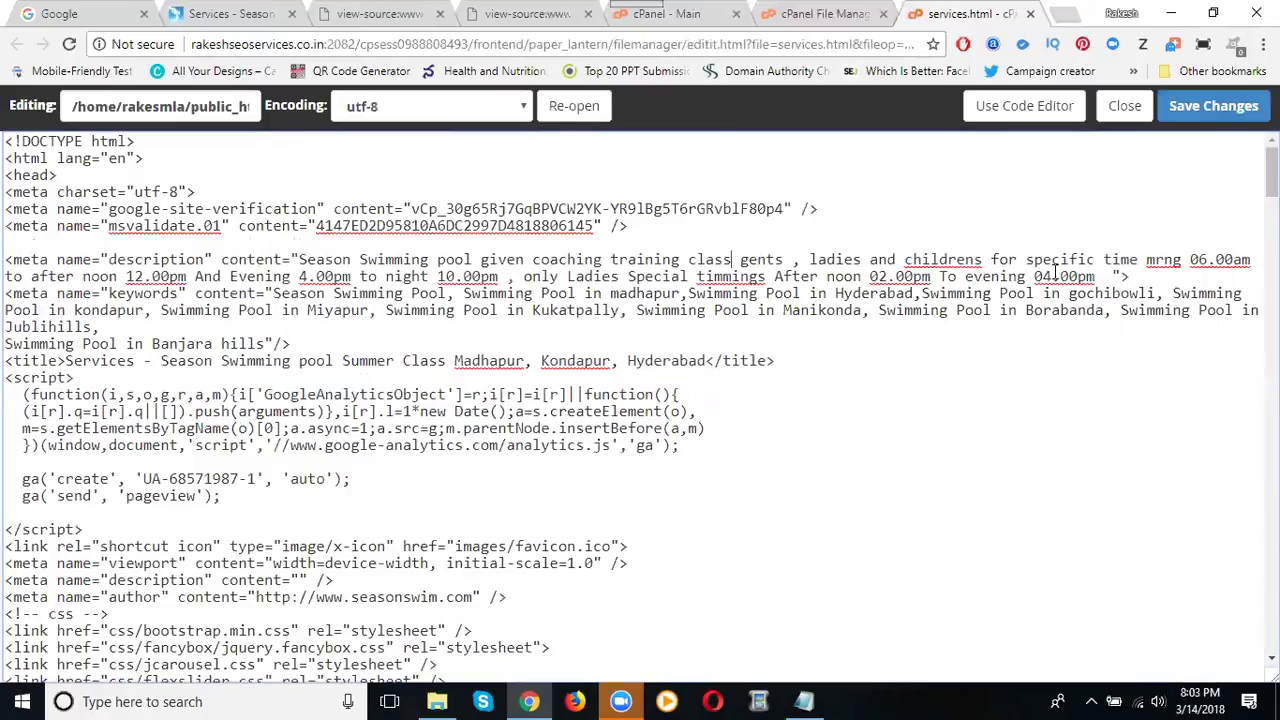
# Step: Correct mrng to morning, set timings to 1.00pm and 02.30pm, and save services.html
pyautogui.click(1155, 261)
pyautogui.write('o')
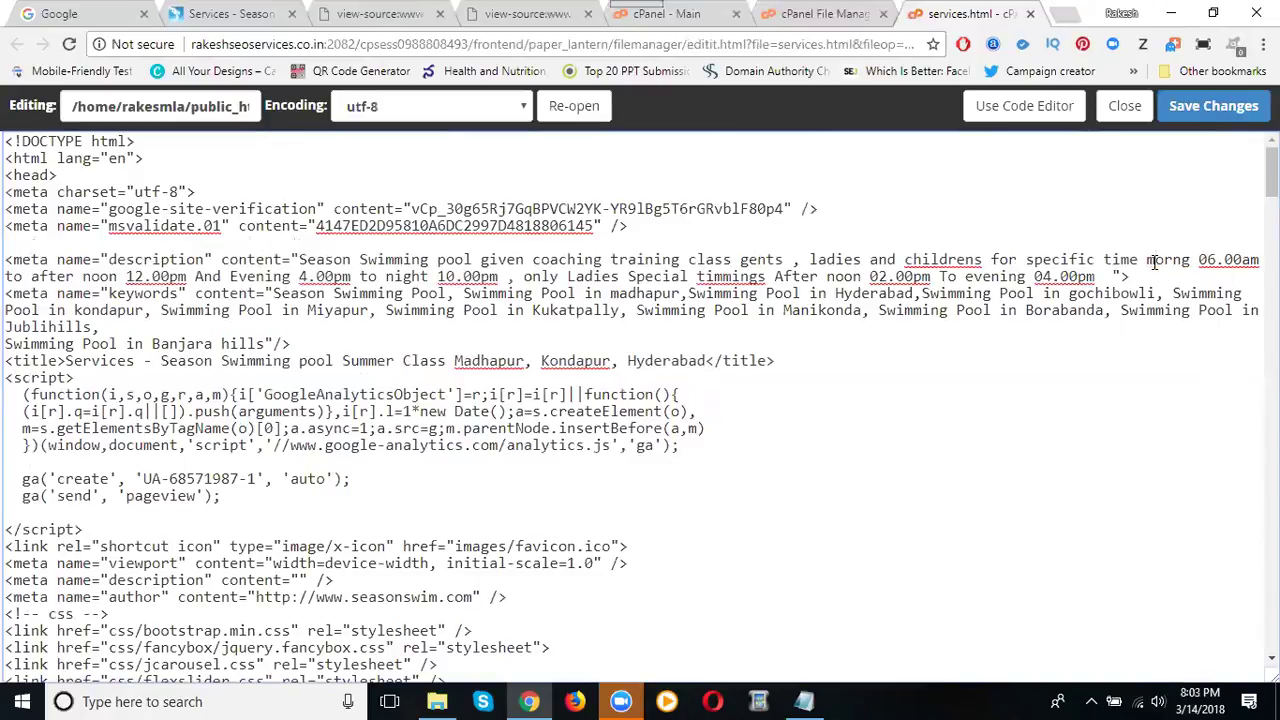
pyautogui.press('Right')
pyautogui.write('in')
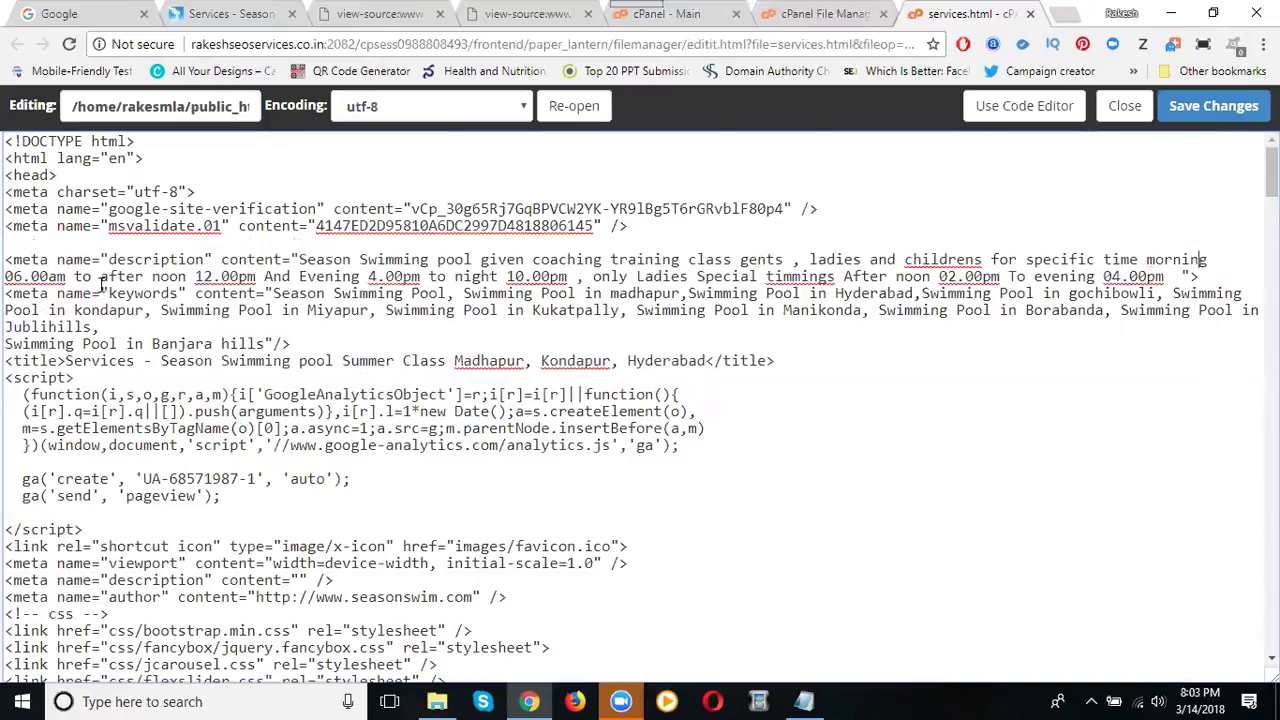
pyautogui.click(210, 278)
pyautogui.press('BackSpace')
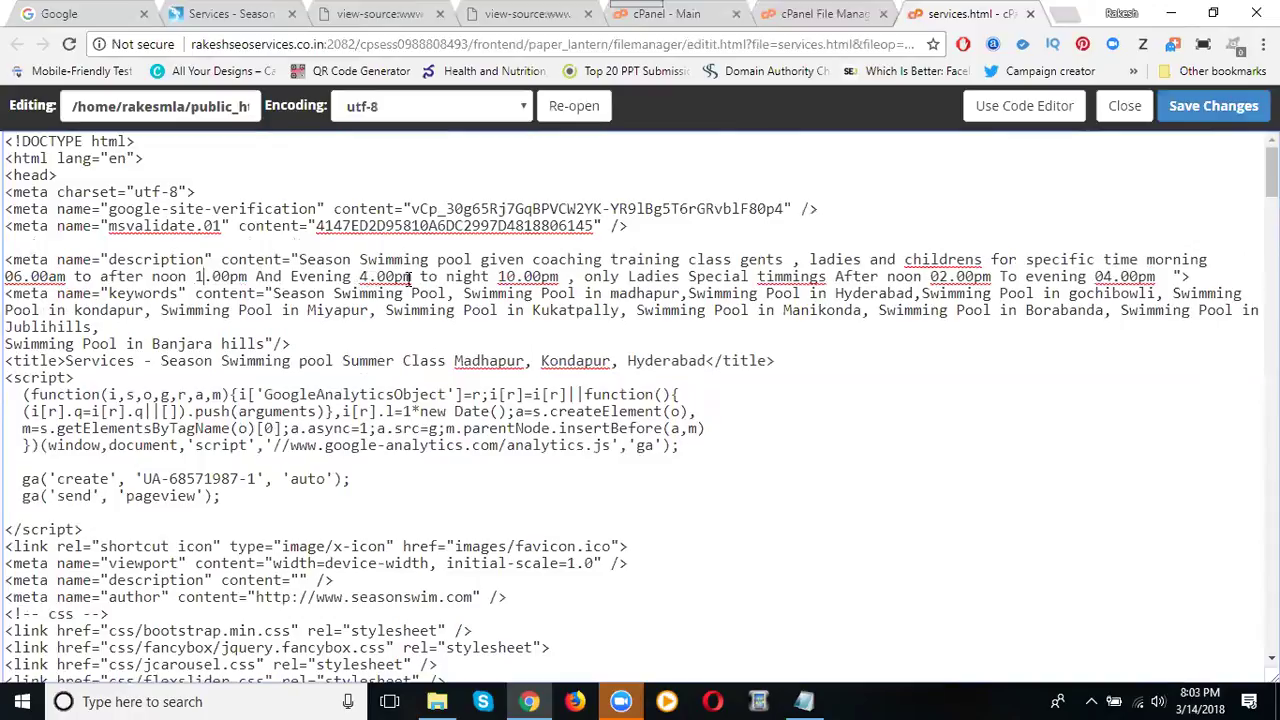
pyautogui.click(962, 278)
pyautogui.press('BackSpace')
pyautogui.write('3')
pyautogui.click(1190, 116)
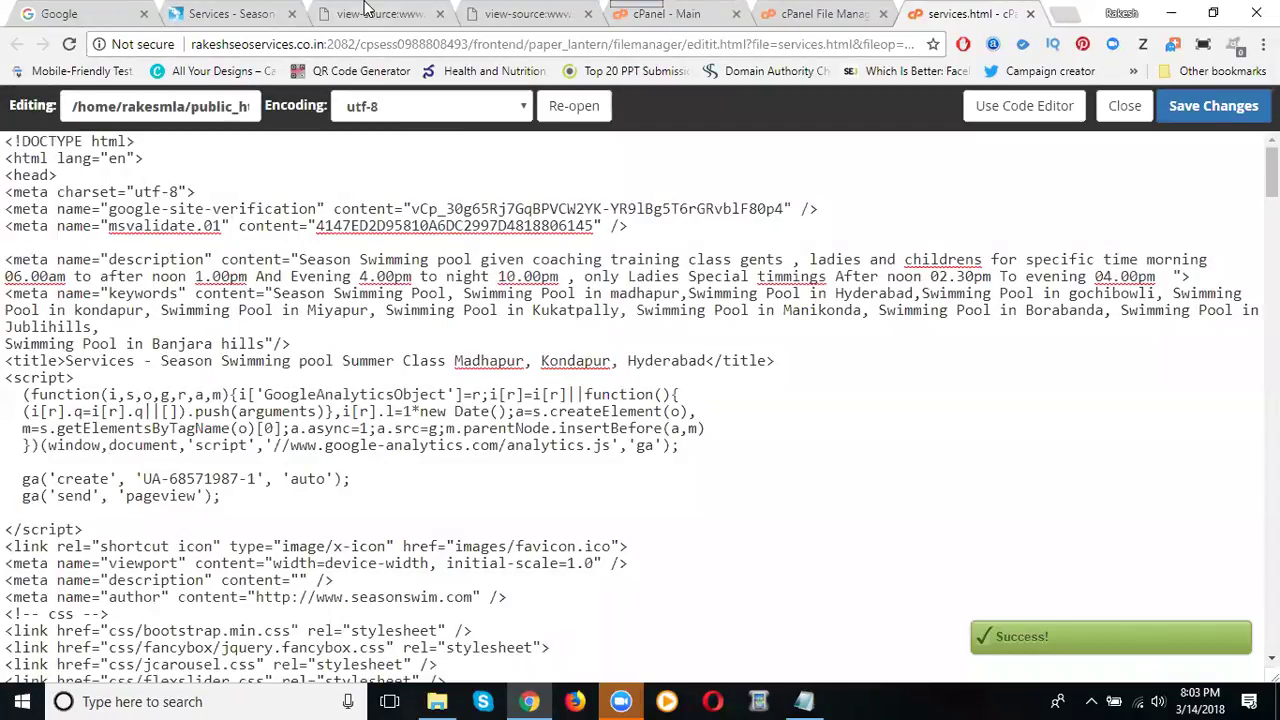
# Step: Reload the live services page source to show the new description with 1.00pm and 02.30pm timings
pyautogui.click(370, 14)
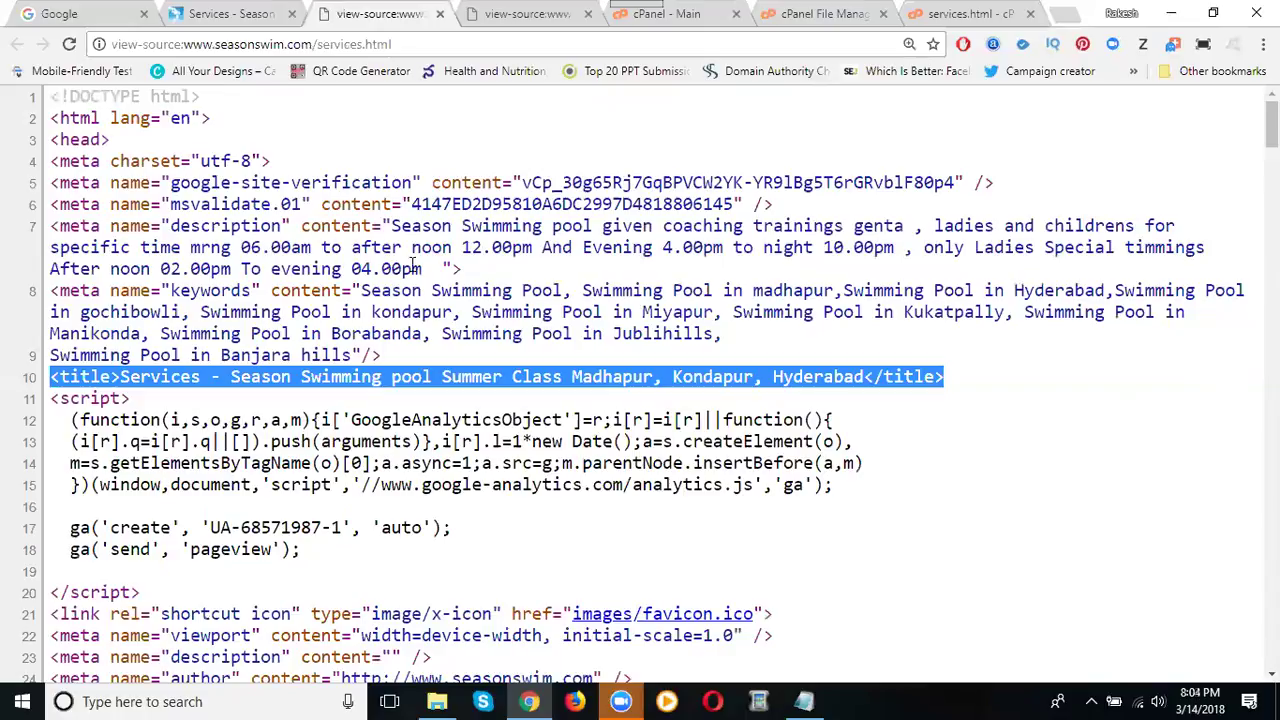
pyautogui.click(69, 44)
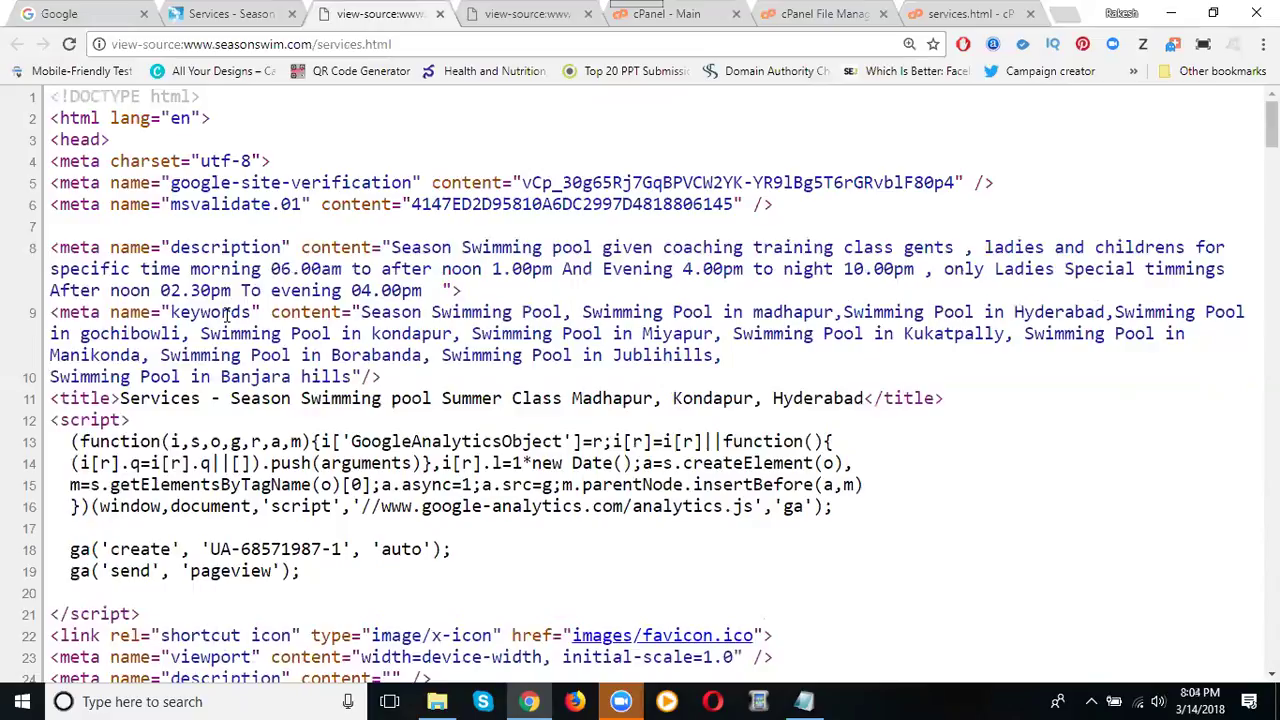
# Step: Scroll the live Services page to Swimming Timings, then bring up the onpage notes in Notepad
pyautogui.click(230, 13)
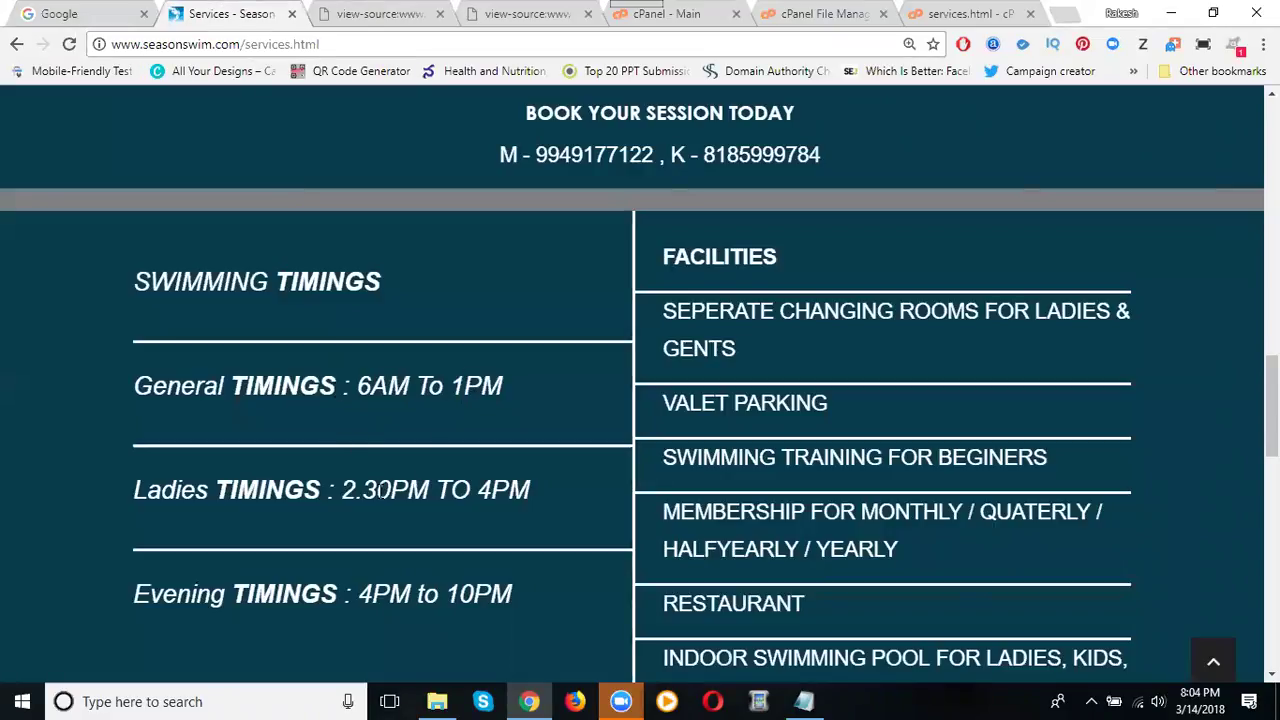
pyautogui.scroll(-1, 474, 539)
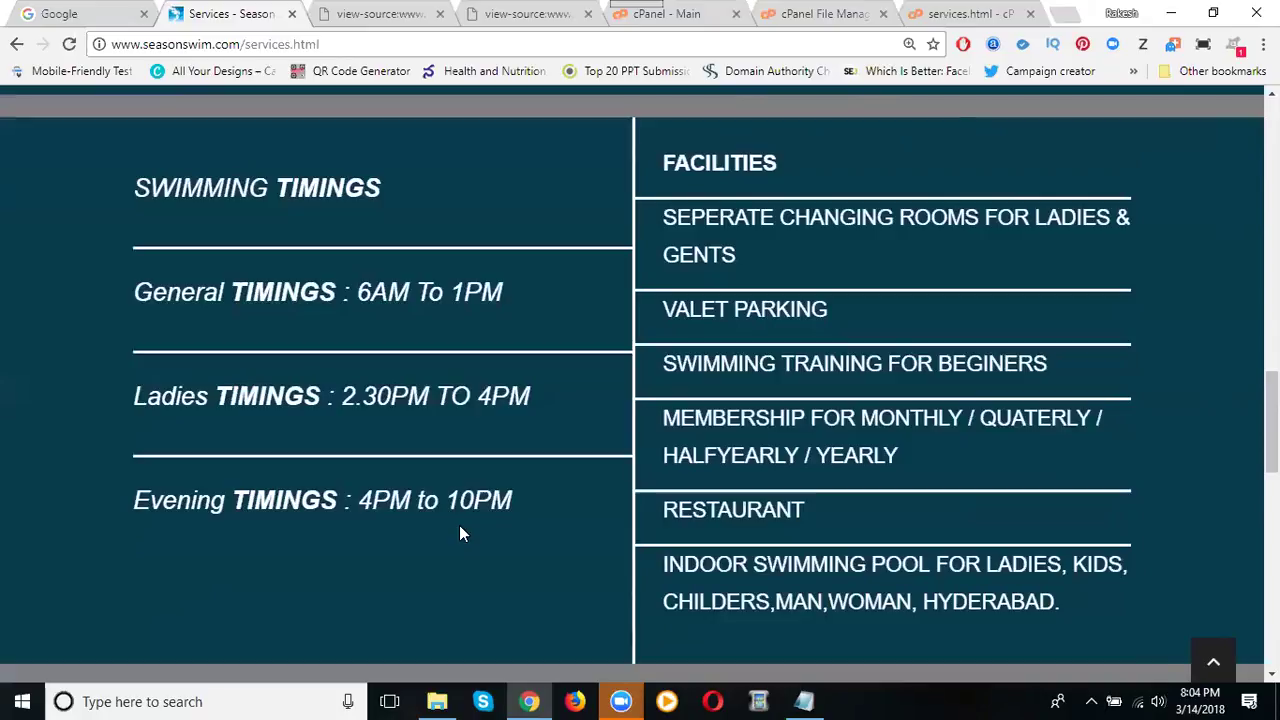
pyautogui.click(803, 700)
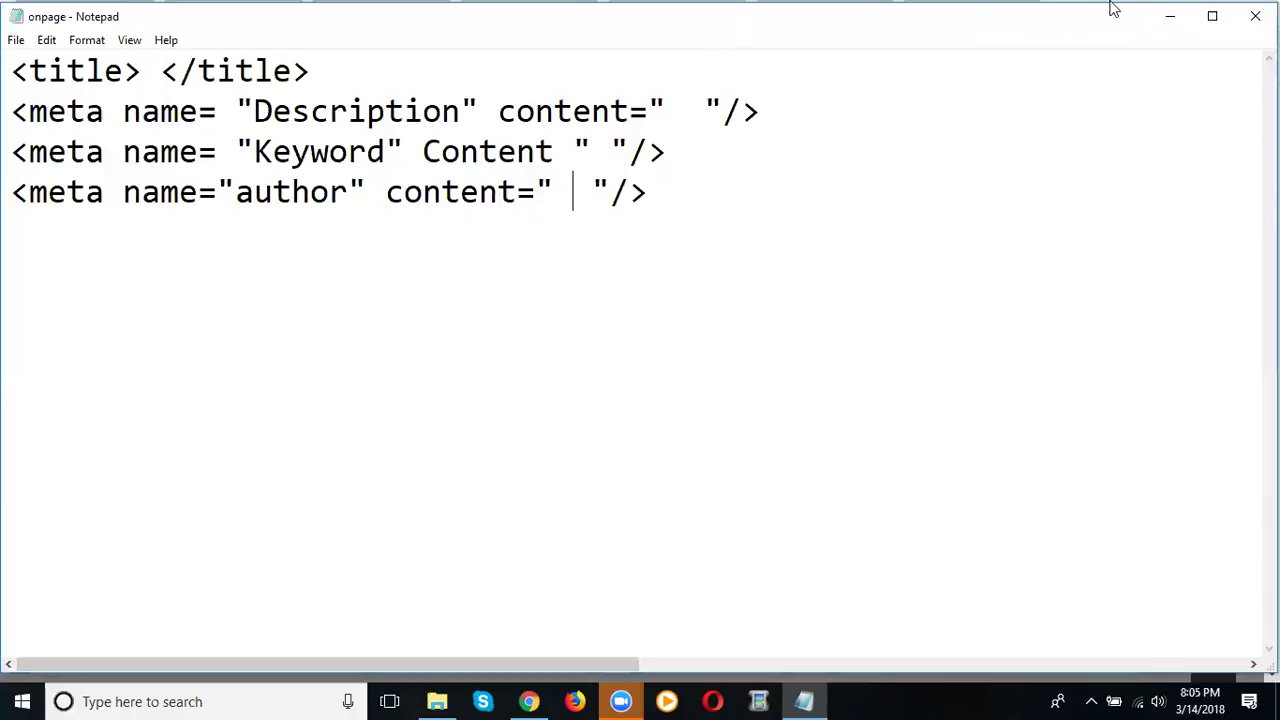
# Step: Minimize the Notepad notes and go back to the services.html editor in Chrome
pyautogui.click(1170, 16)
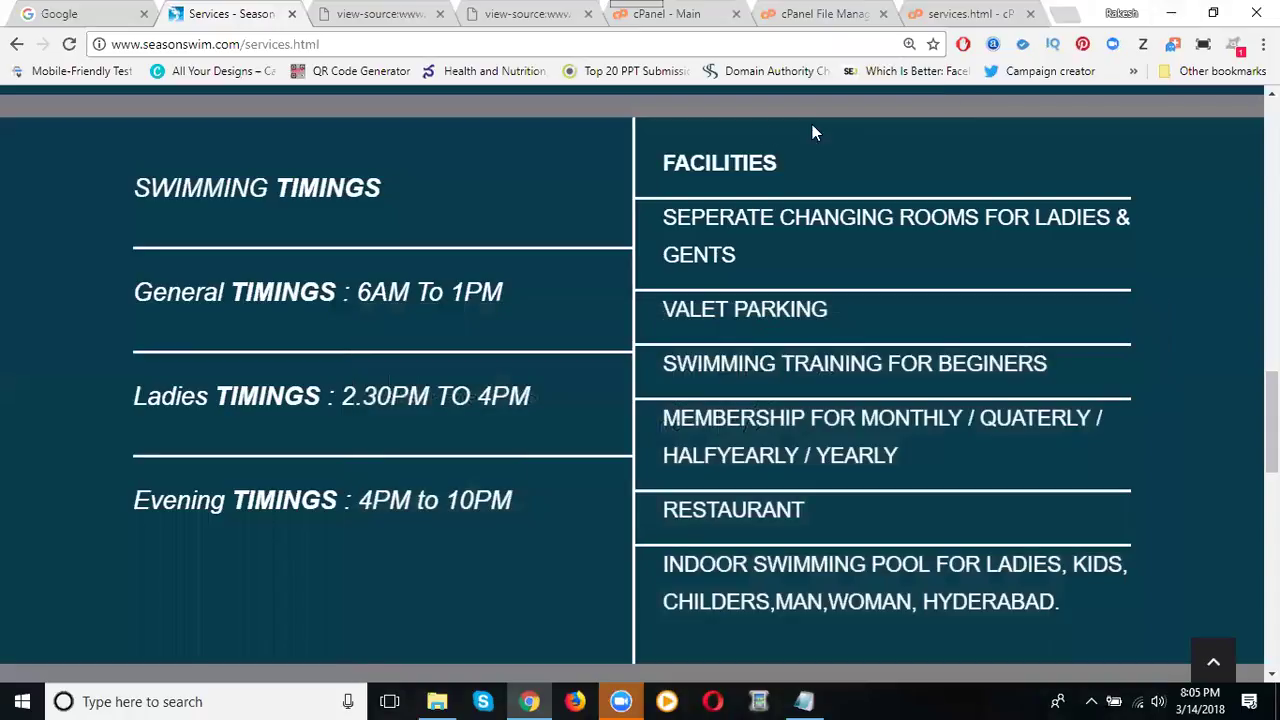
pyautogui.click(955, 13)
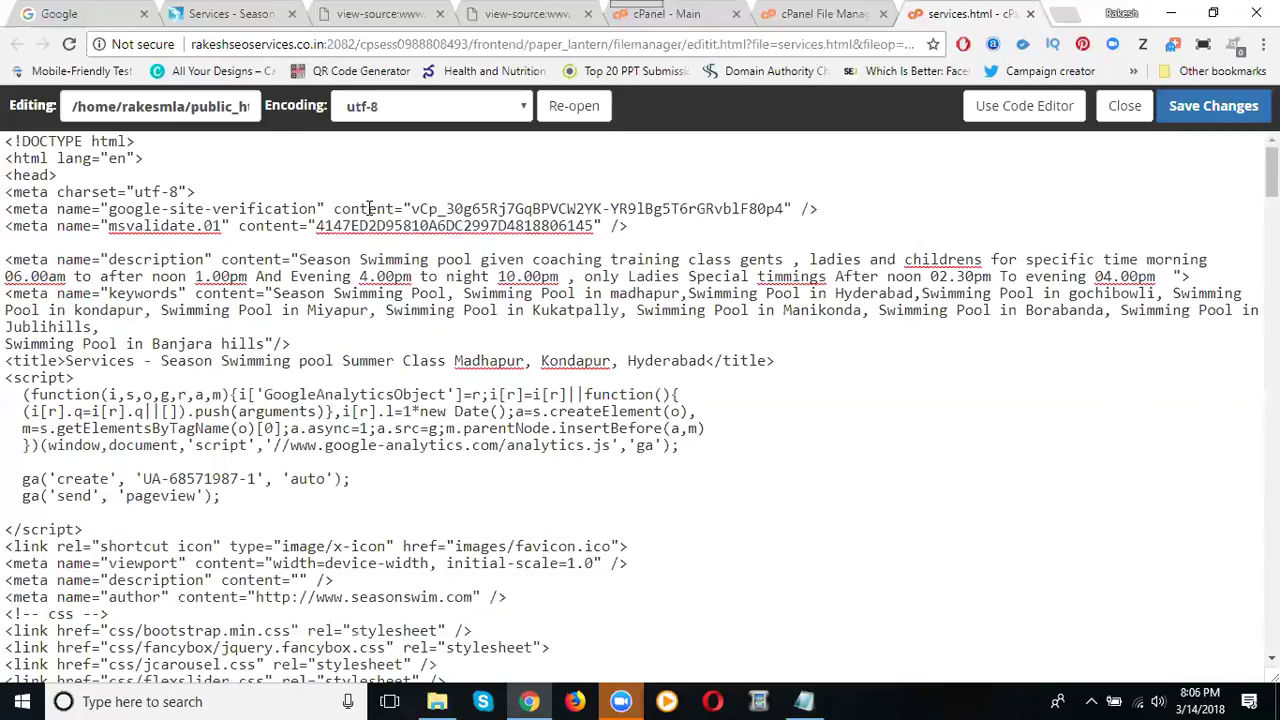
# Step: Open an incognito window and search Google for 'swimming pool in madhapur'
pyautogui.click(1263, 44)
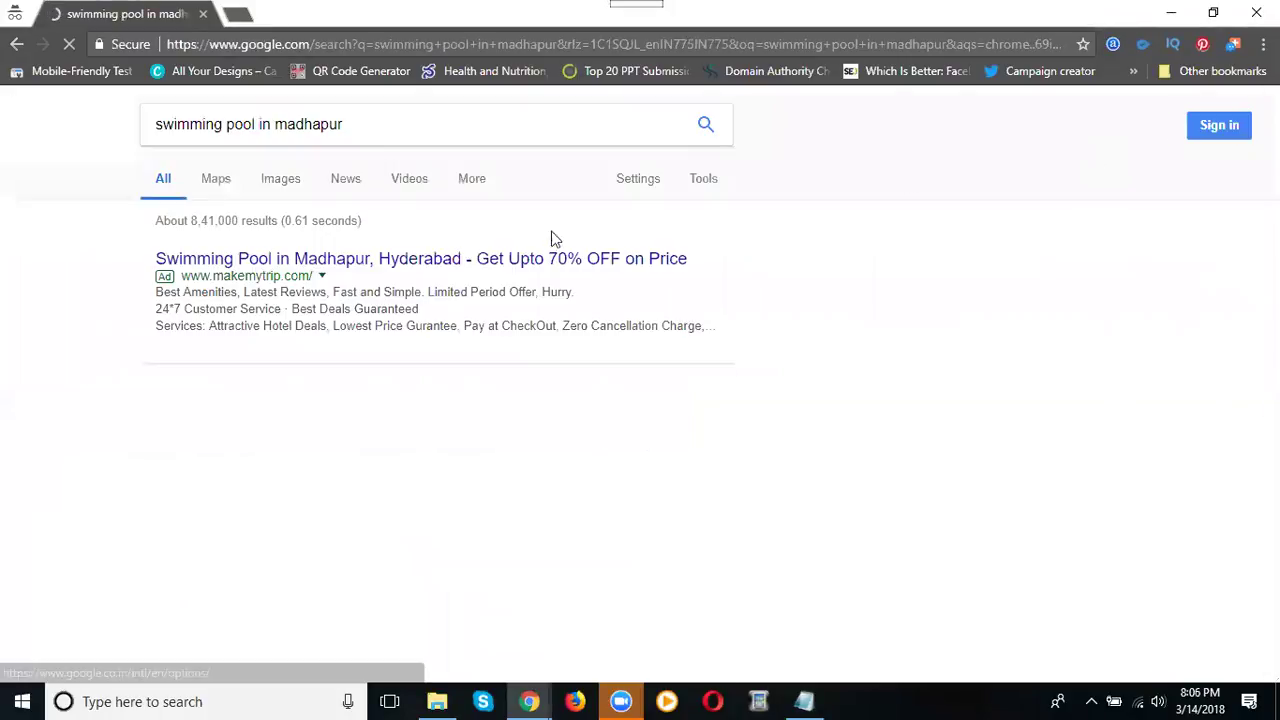
# Step: Find and highlight seasonswim.com in the 'swimming pool in madhapur' results
pyautogui.scroll(-1, 542, 238)
pyautogui.scroll(-4, 542, 238)
pyautogui.scroll(-3, 542, 238)
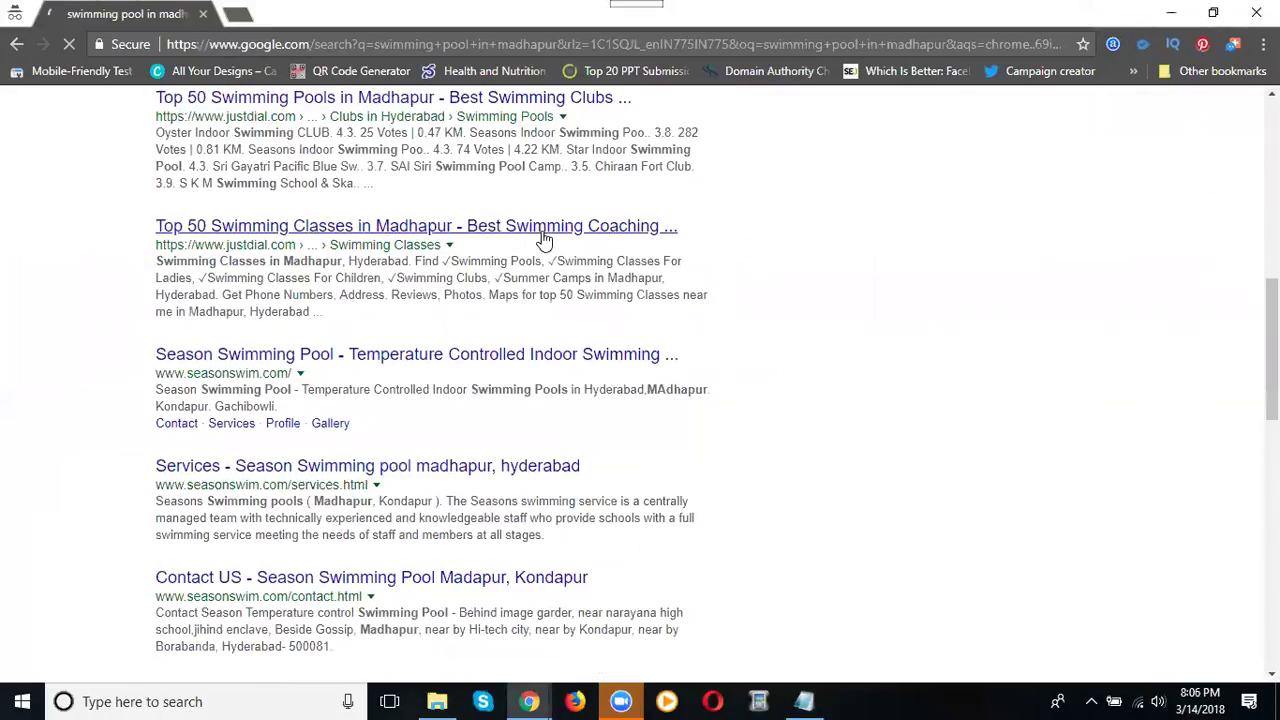
pyautogui.moveTo(157, 373); pyautogui.dragTo(292, 385)
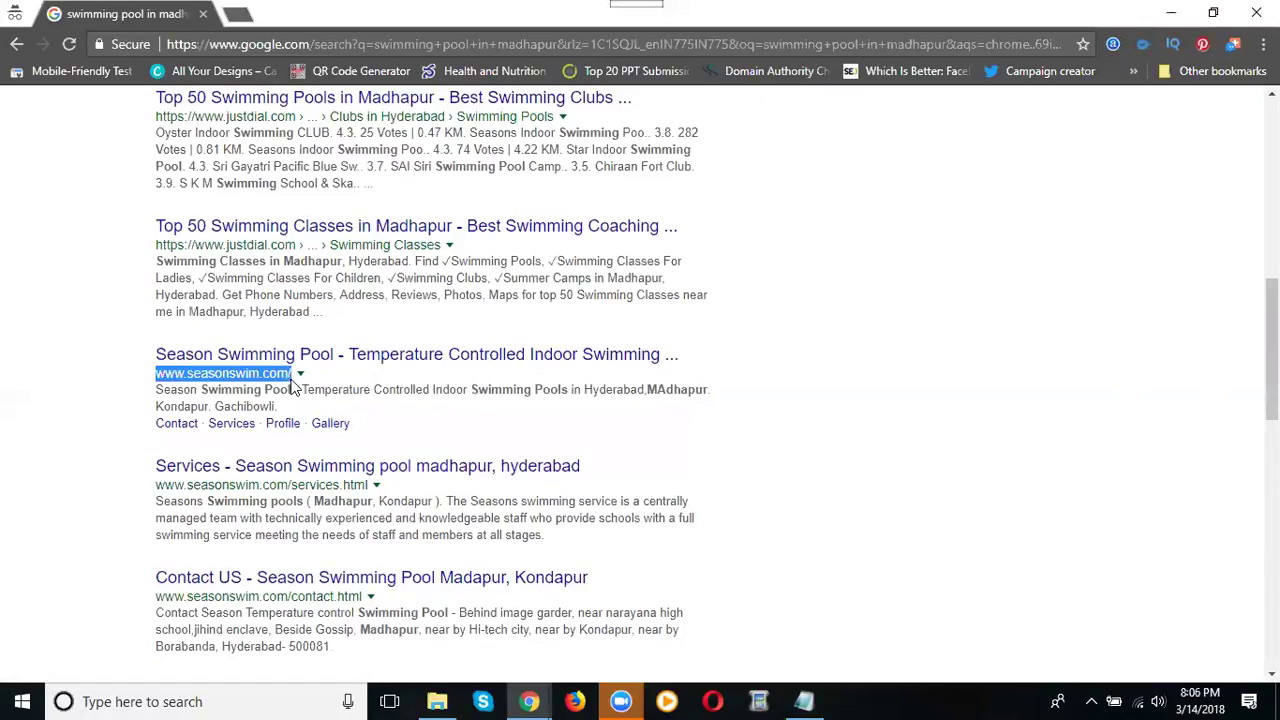
pyautogui.scroll(5, 292, 385)
pyautogui.scroll(3, 292, 385)
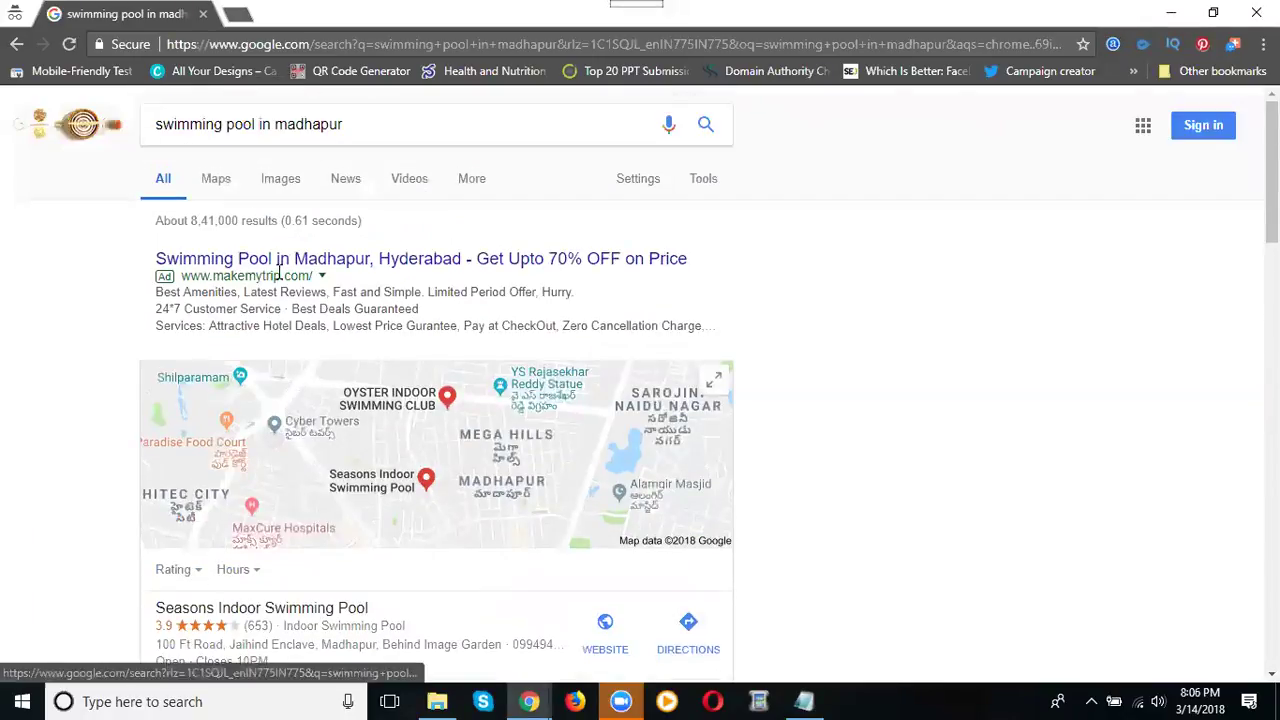
# Step: Search 'swimming pool in kondapur' and scan the results for seasonswim.com
pyautogui.doubleClick(301, 124)
pyautogui.write('kondapur')
pyautogui.press('Return')
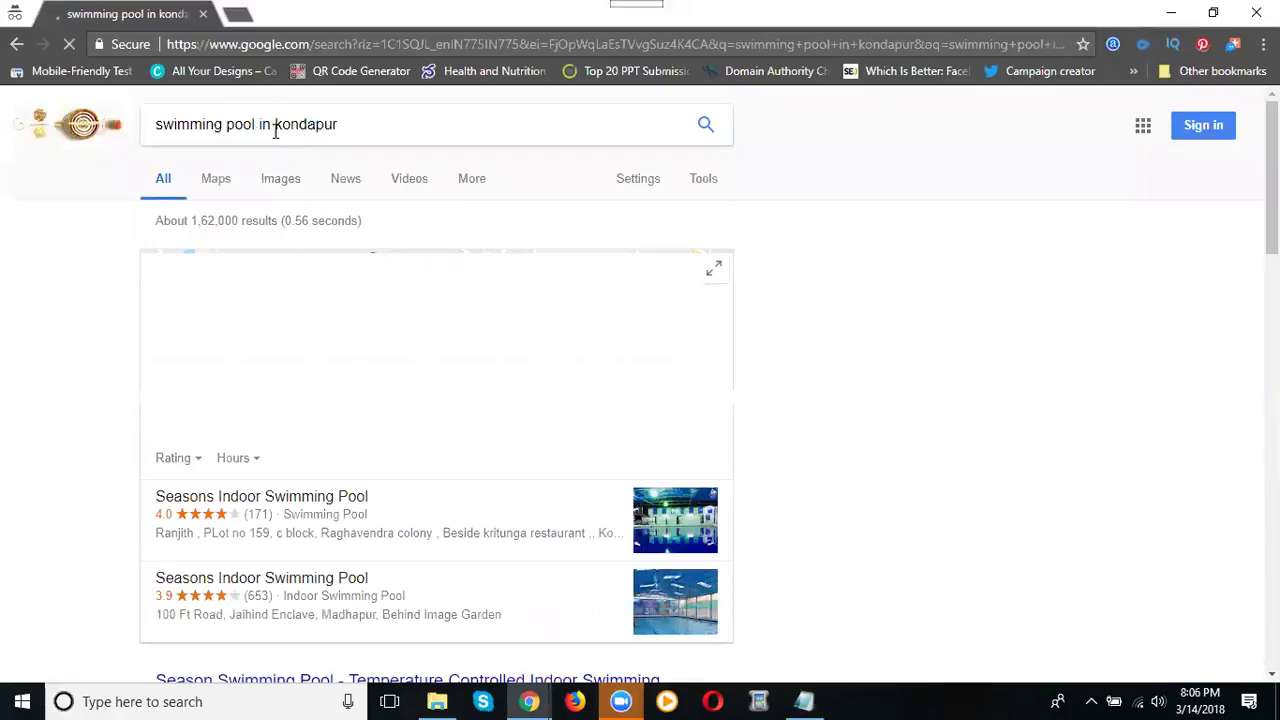
pyautogui.scroll(-3, 63, 234)
pyautogui.scroll(-2, 63, 240)
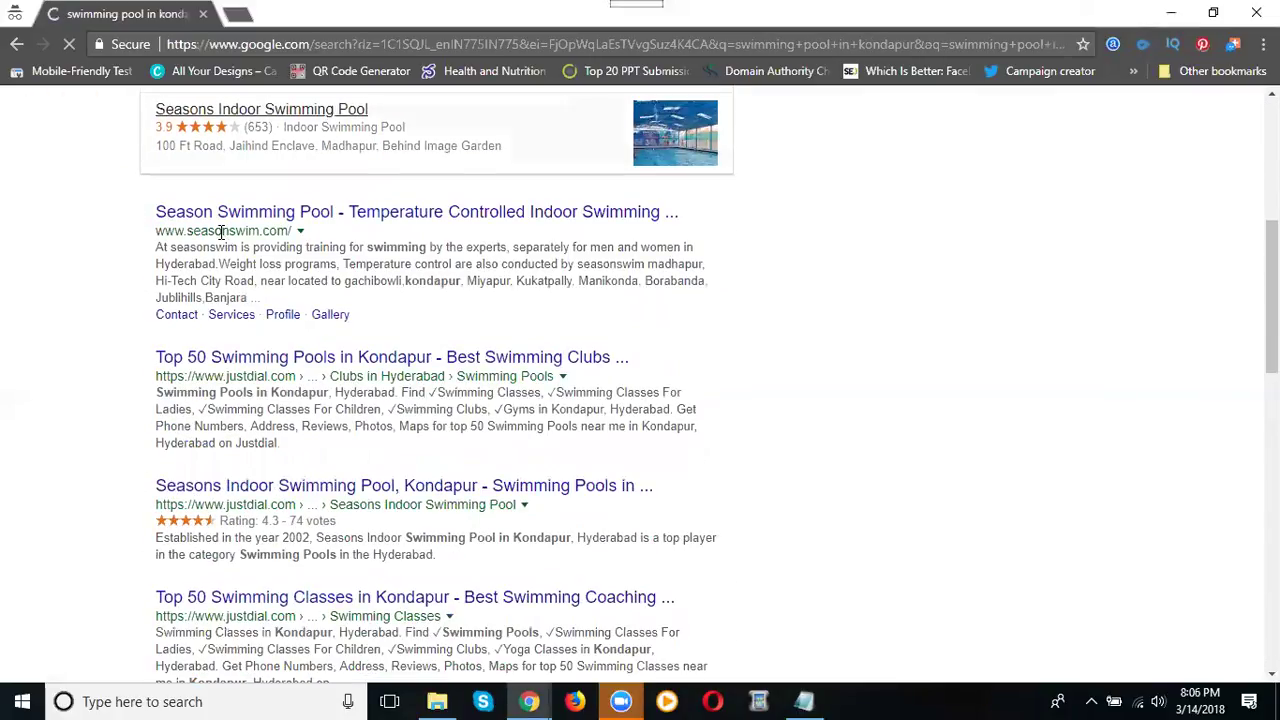
pyautogui.scroll(3, 213, 243)
pyautogui.scroll(2, 213, 243)
# Step: Search 'swimming pool in gachibowli' and highlight the seasonswim.com result
pyautogui.doubleClick(305, 124)
pyautogui.write('gachibi')
pyautogui.press('BackSpace')
pyautogui.press('BackSpace')
pyautogui.press('BackSpace')
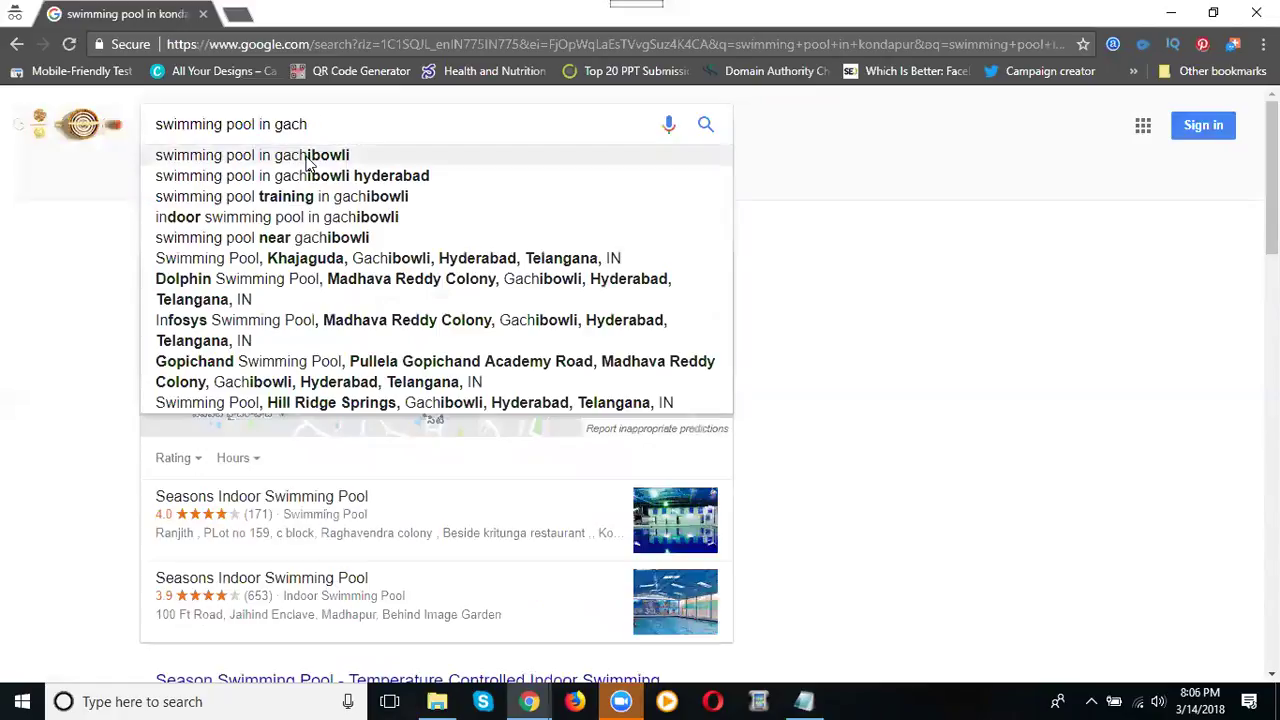
pyautogui.click(306, 156)
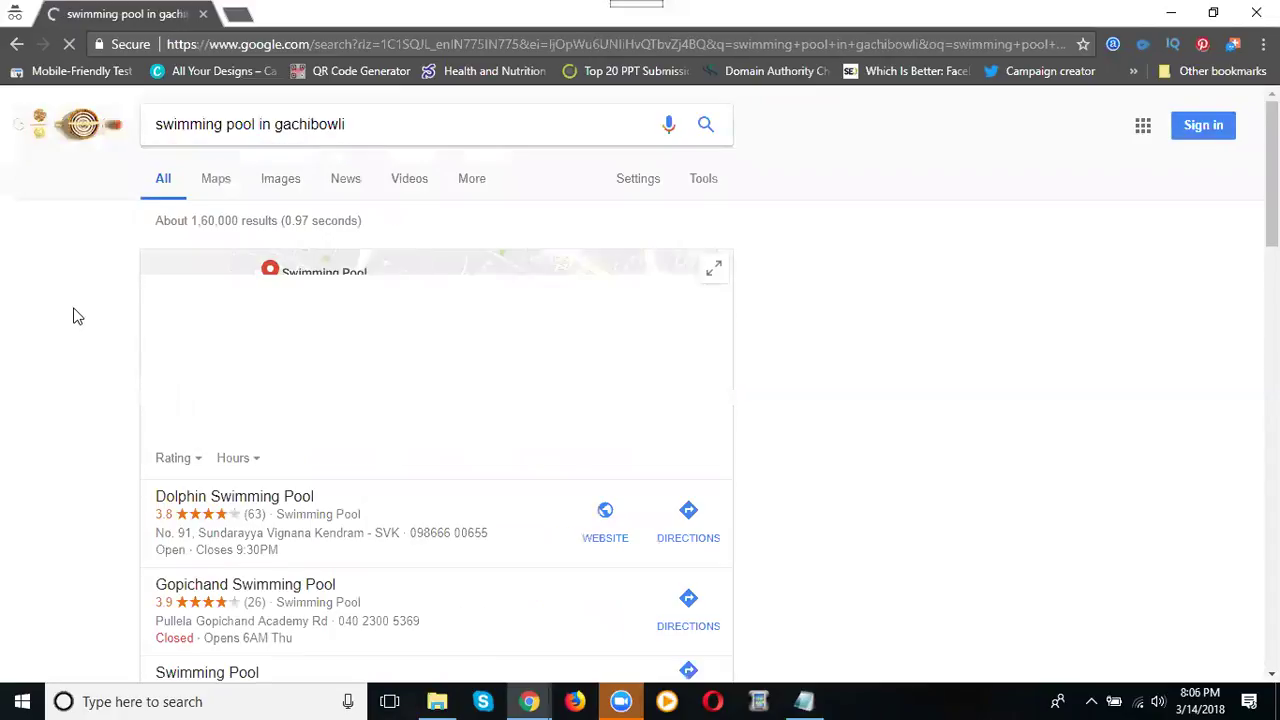
pyautogui.scroll(-4, 100, 303)
pyautogui.scroll(-3, 90, 304)
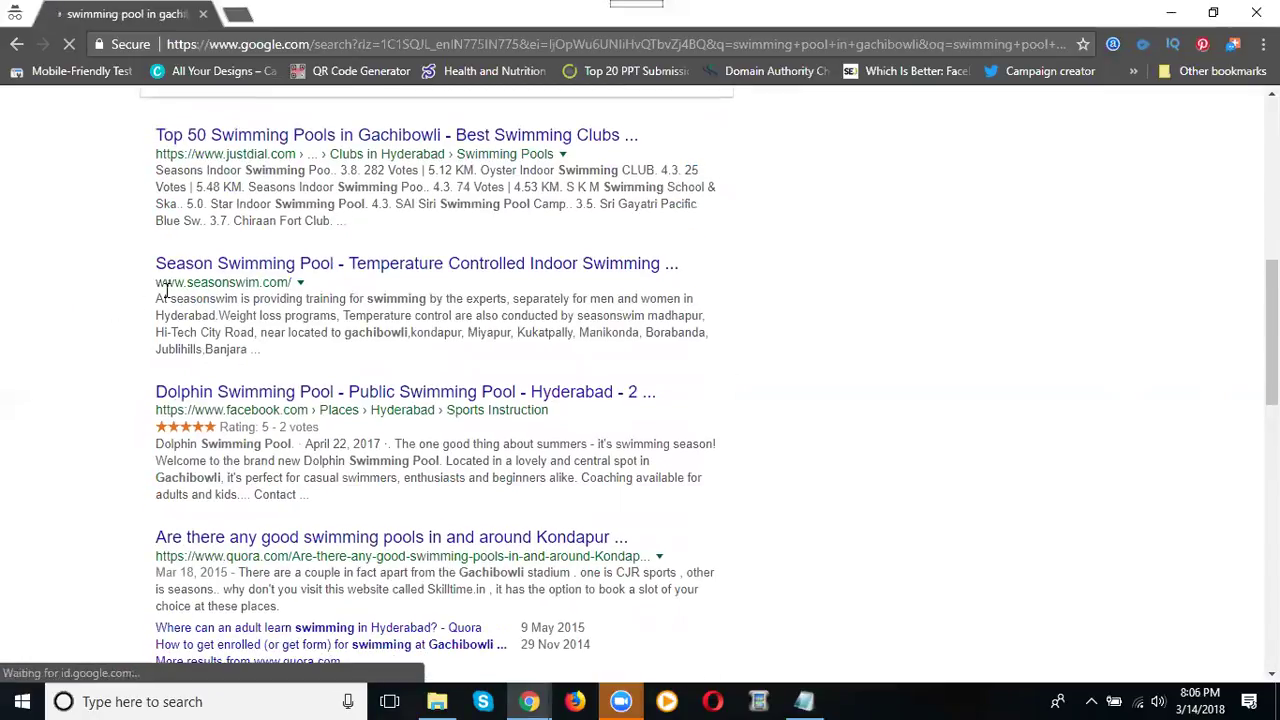
pyautogui.moveTo(190, 283); pyautogui.dragTo(247, 284)
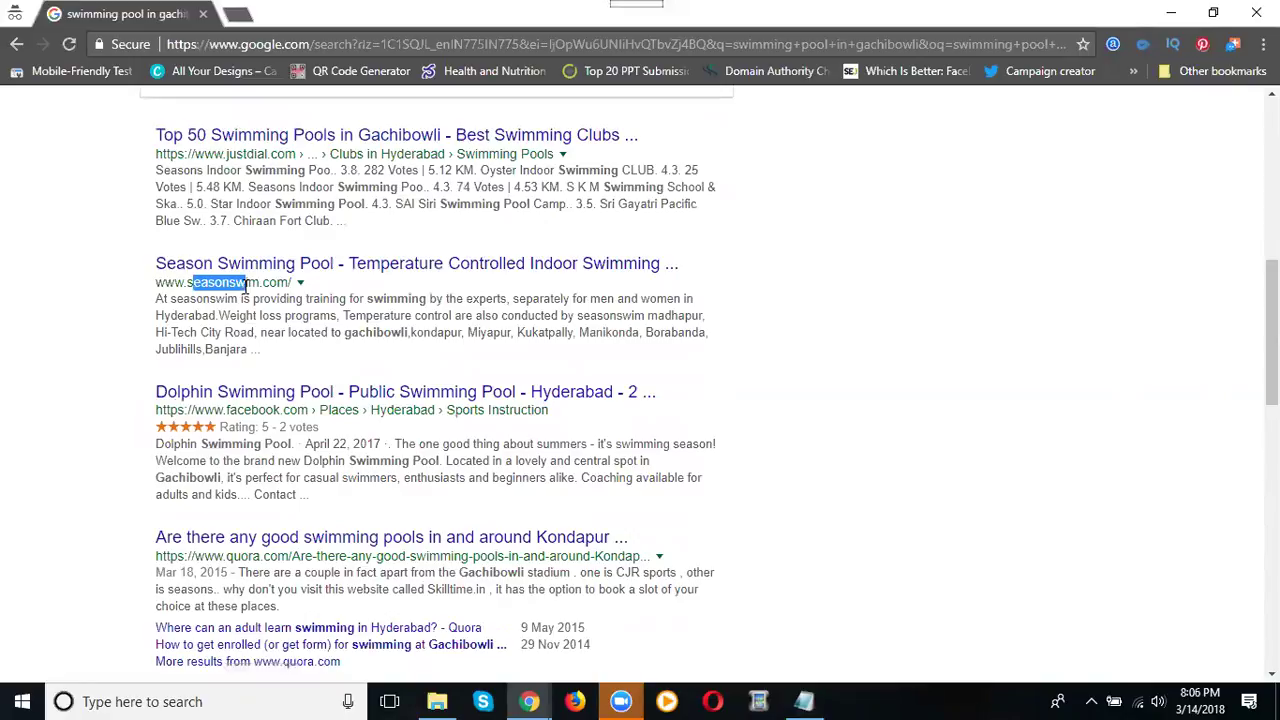
pyautogui.moveTo(247, 284); pyautogui.dragTo(240, 274)
pyautogui.scroll(4, 240, 280)
pyautogui.scroll(-4, 240, 300)
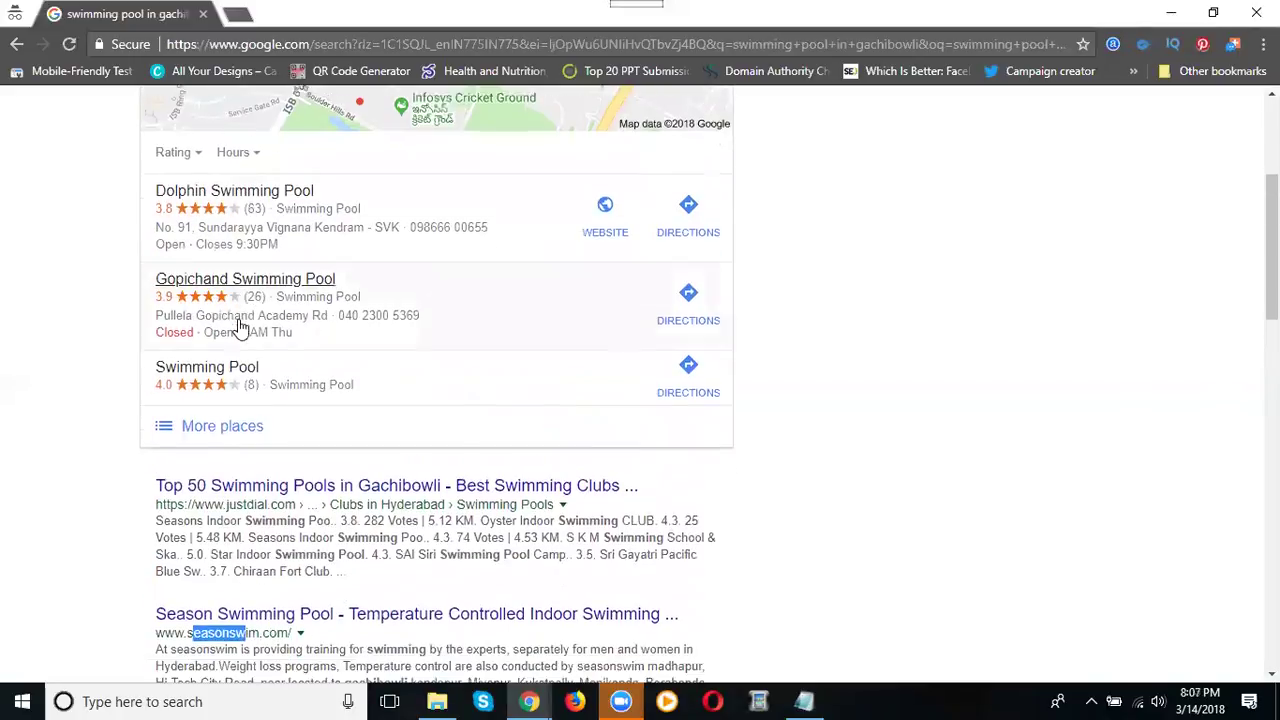
pyautogui.scroll(1, 220, 282)
pyautogui.scroll(6, 220, 282)
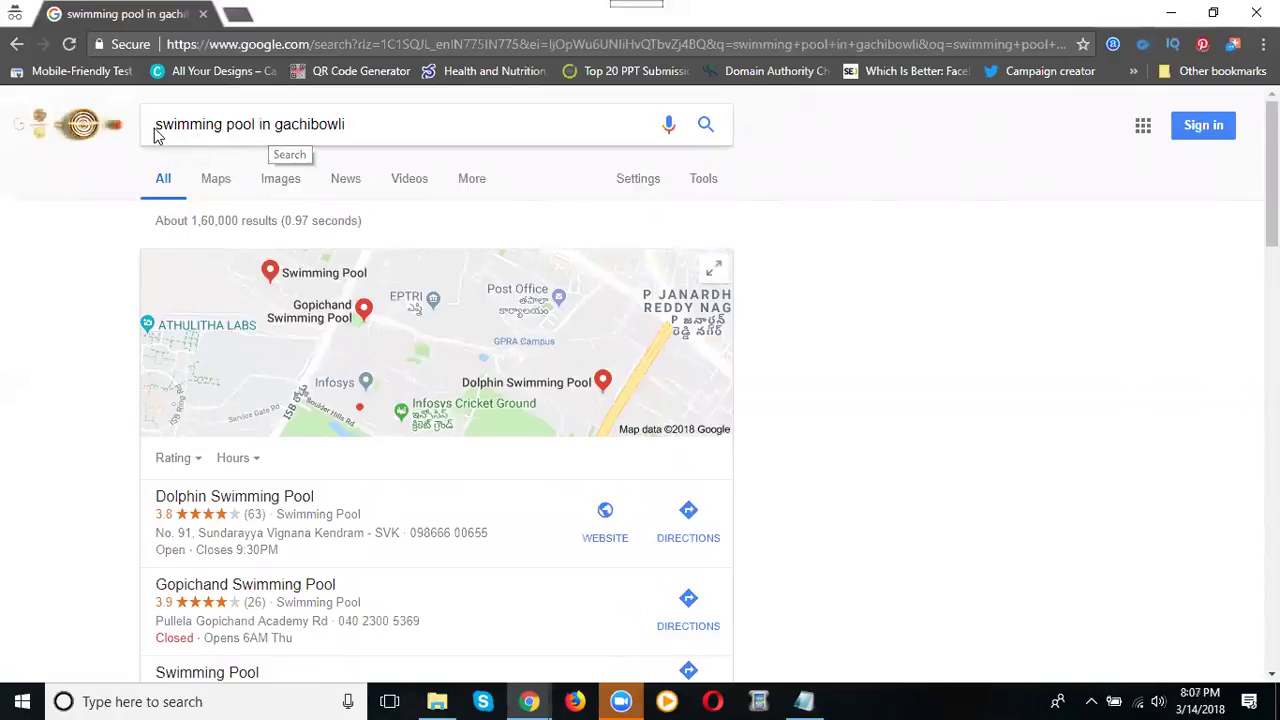
# Step: Search 'indoor swimming pool in gachibowli' and highlight the seasonswim.com organic result
pyautogui.click(155, 128)
pyautogui.write('ind')
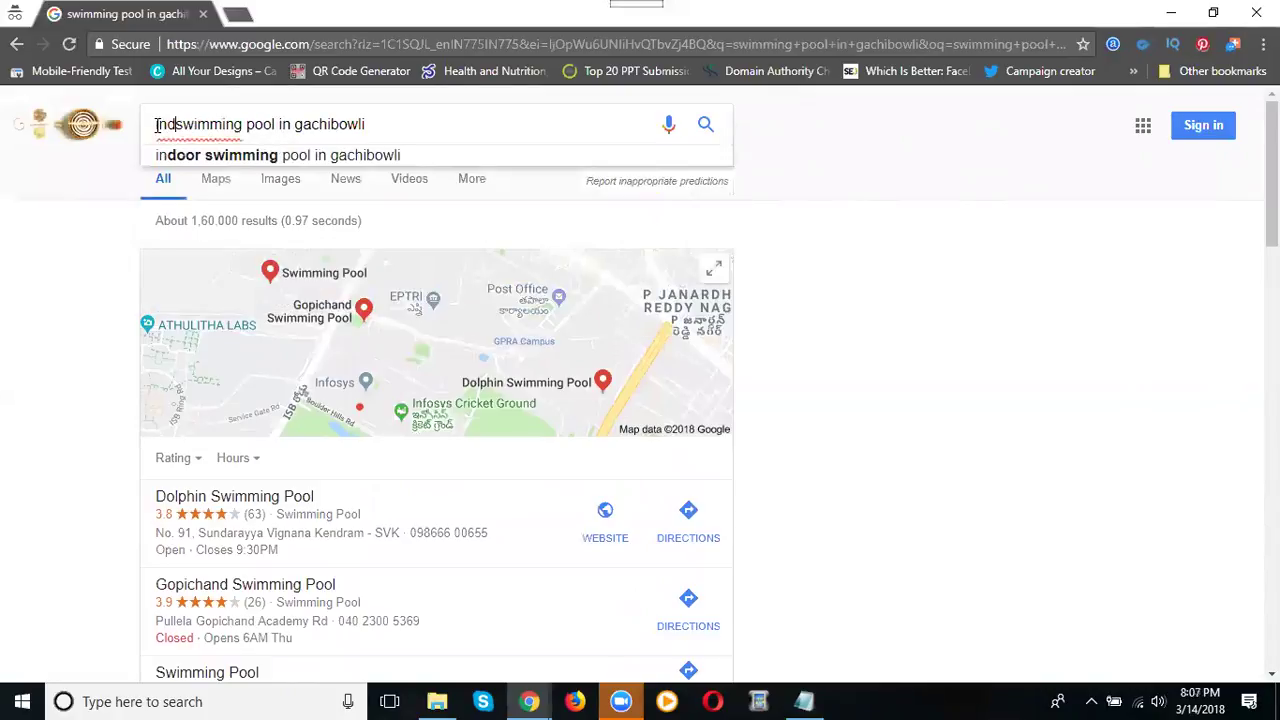
pyautogui.write('oor')
pyautogui.press('Return')
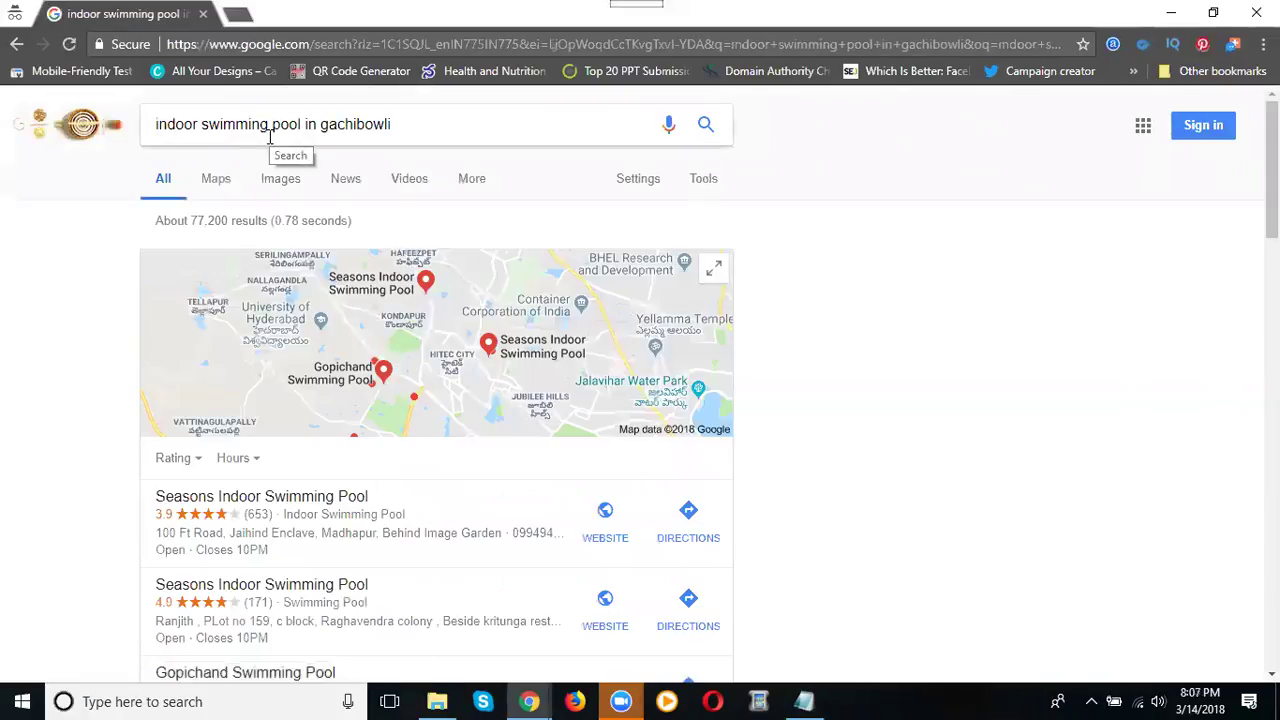
pyautogui.scroll(-3, 14, 251)
pyautogui.scroll(-3, 14, 251)
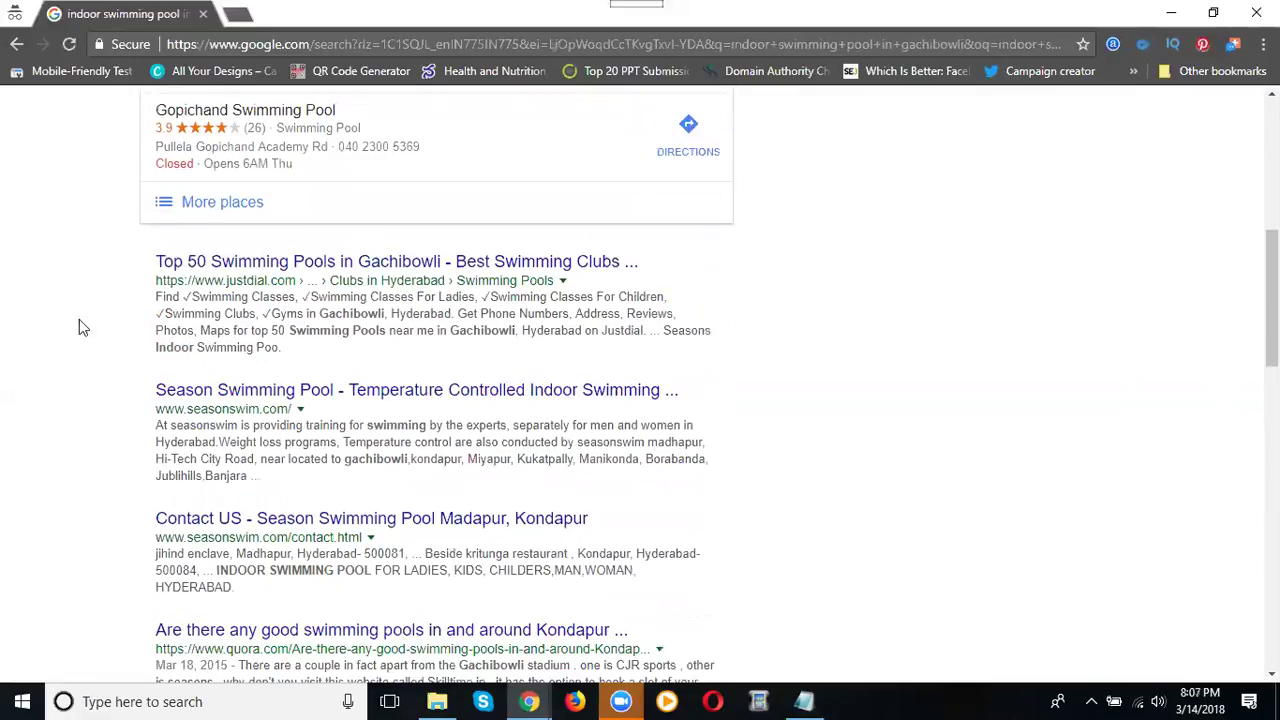
pyautogui.moveTo(188, 410); pyautogui.dragTo(254, 414)
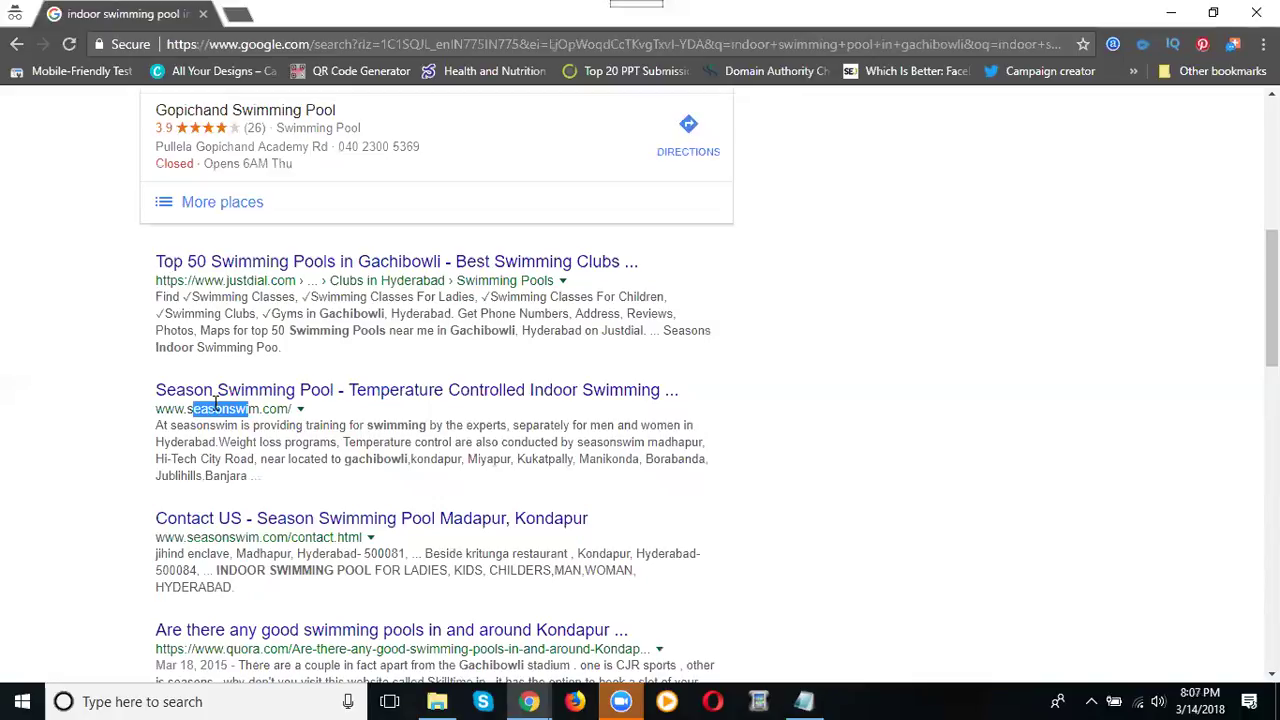
pyautogui.scroll(3, 215, 403)
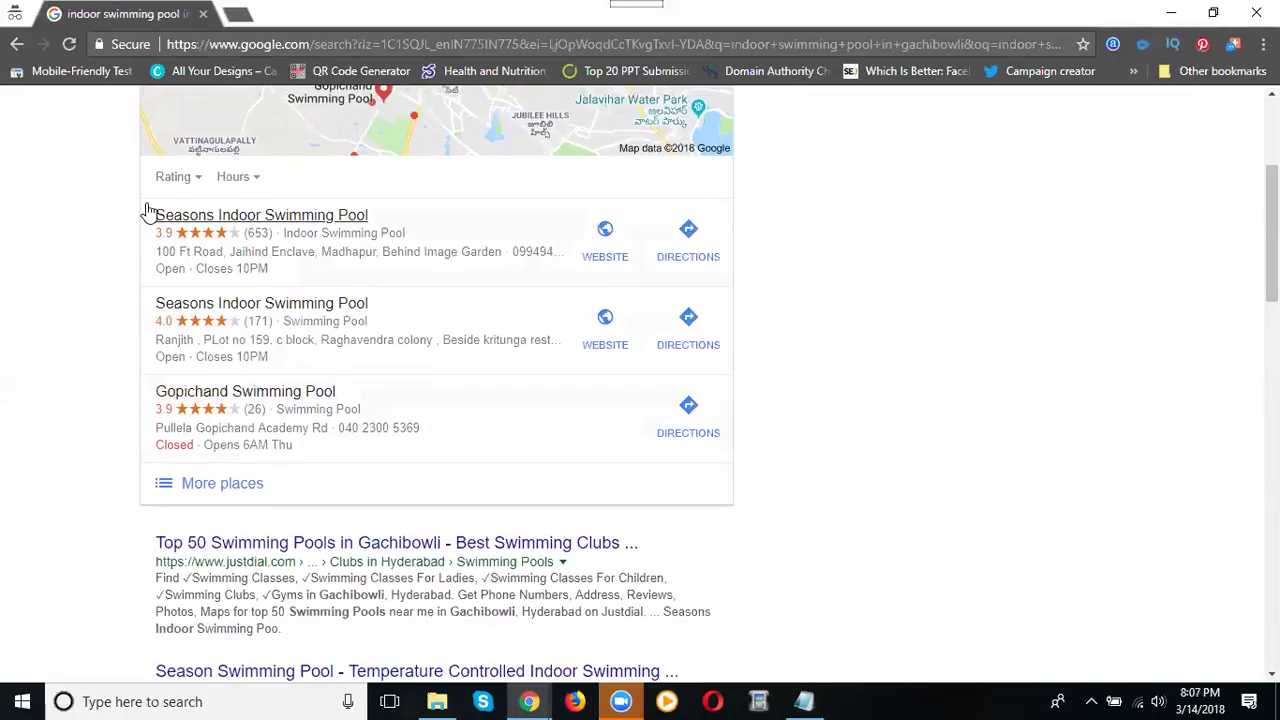
pyautogui.scroll(3, 240, 157)
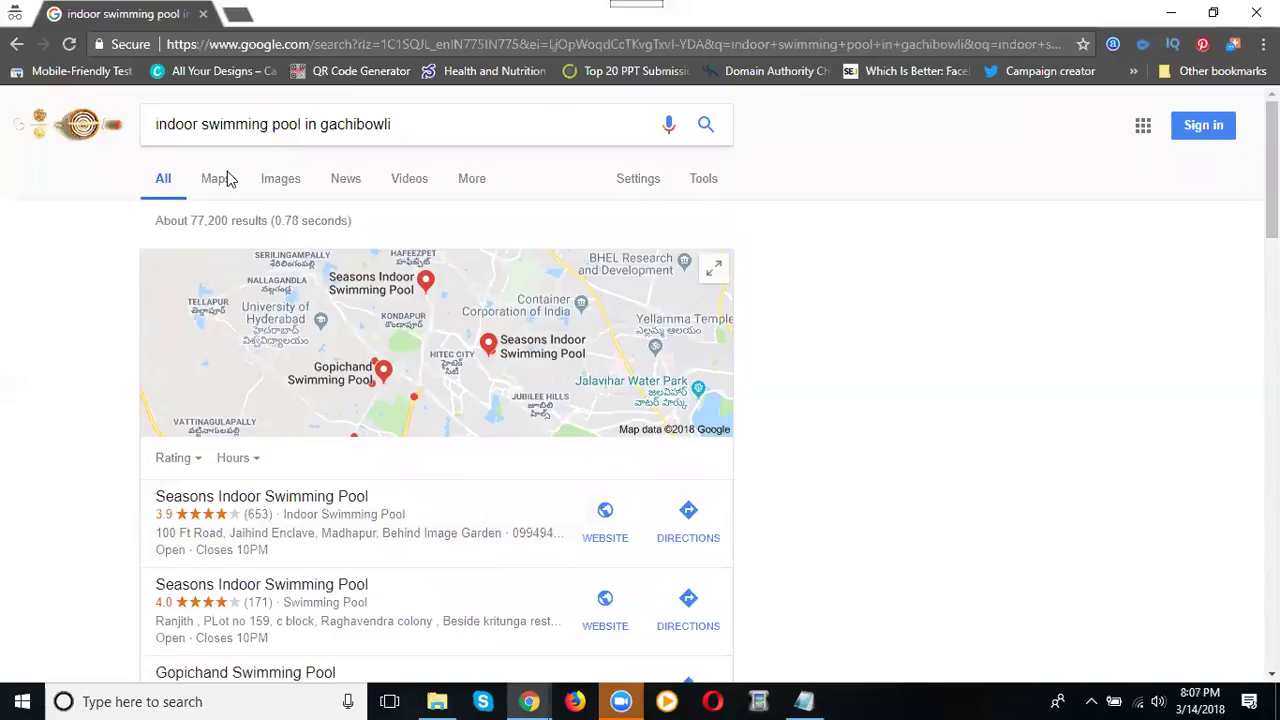
pyautogui.scroll(-3, 226, 206)
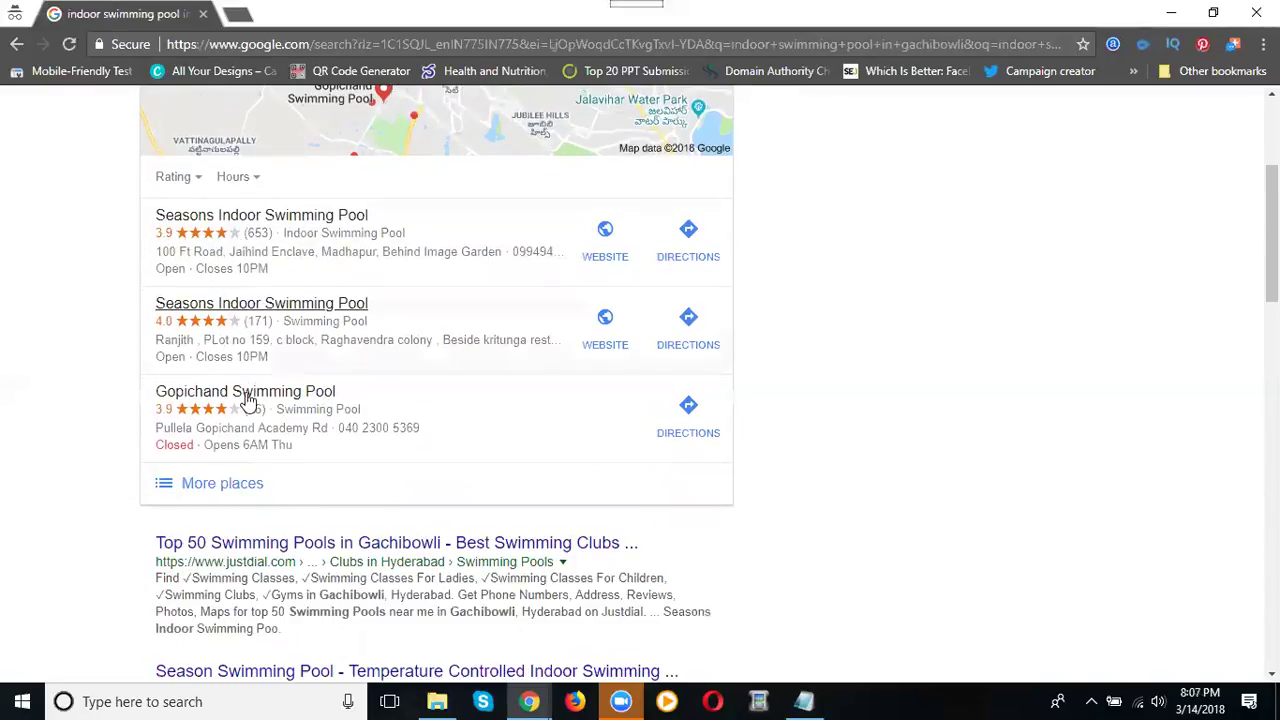
pyautogui.scroll(-4, 230, 560)
pyautogui.moveTo(190, 315); pyautogui.dragTo(245, 314)
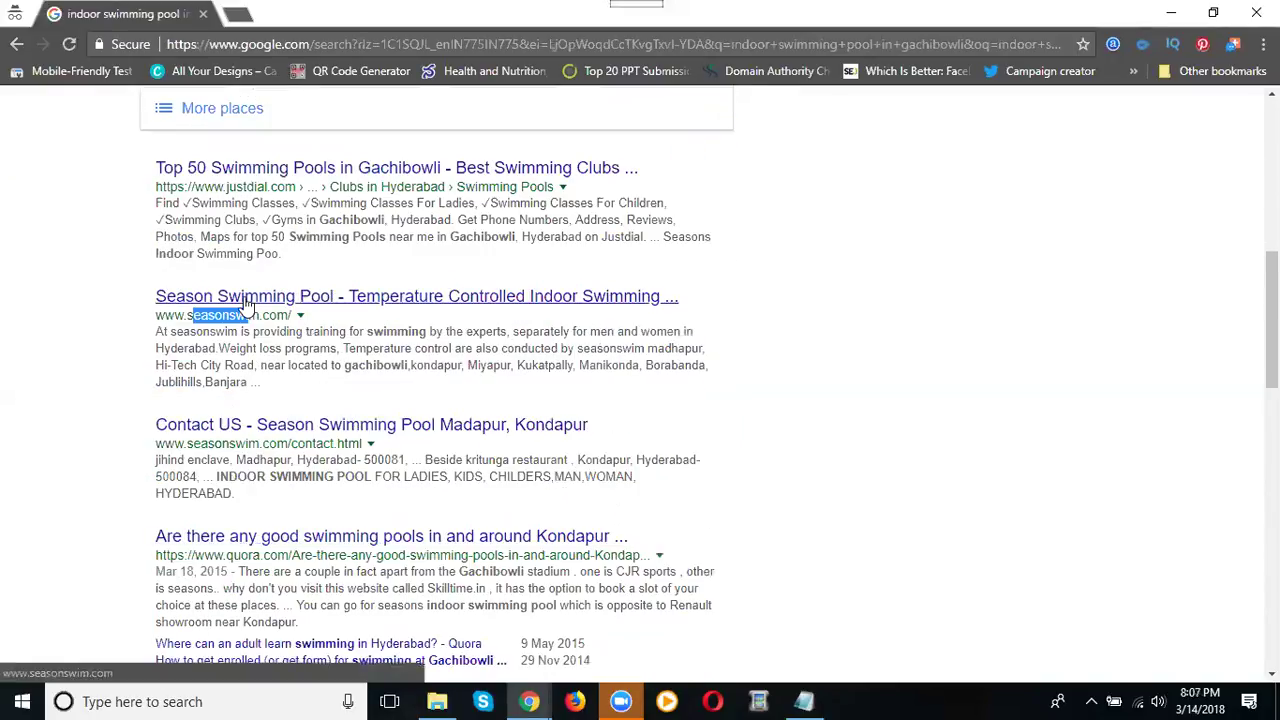